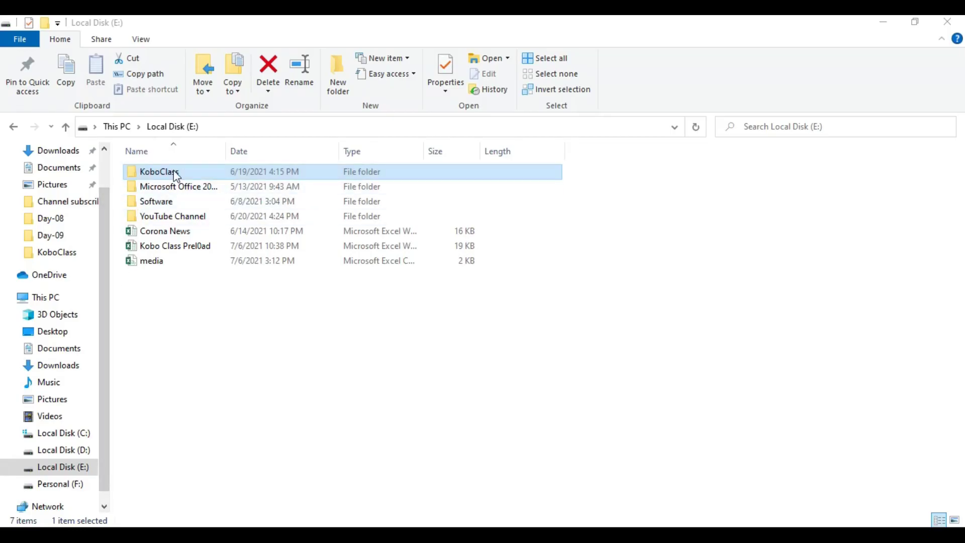
Open the Kobo Class Preload workbook from the KoboClass folder.
{"action": "double_click", "coordinate": [176, 172]}
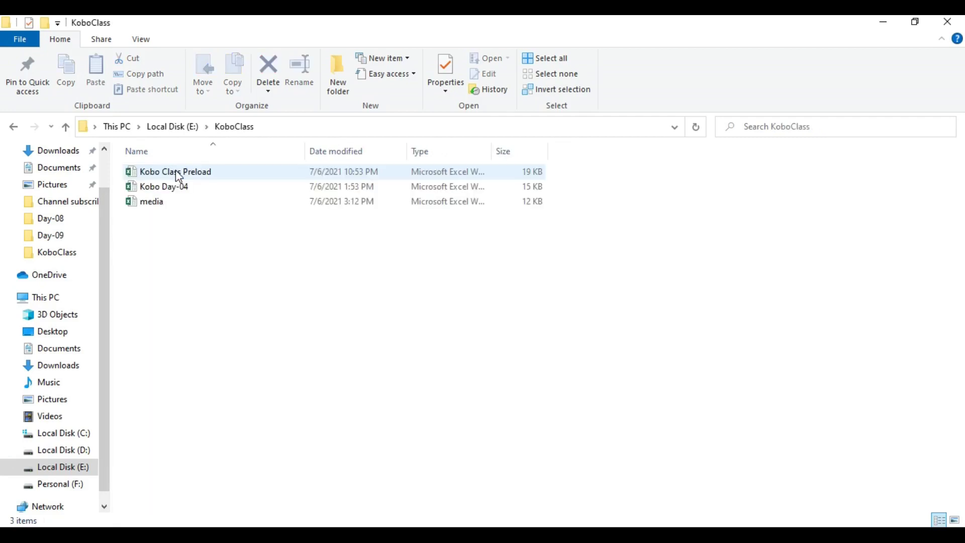
{"action": "left_click", "coordinate": [179, 174]}
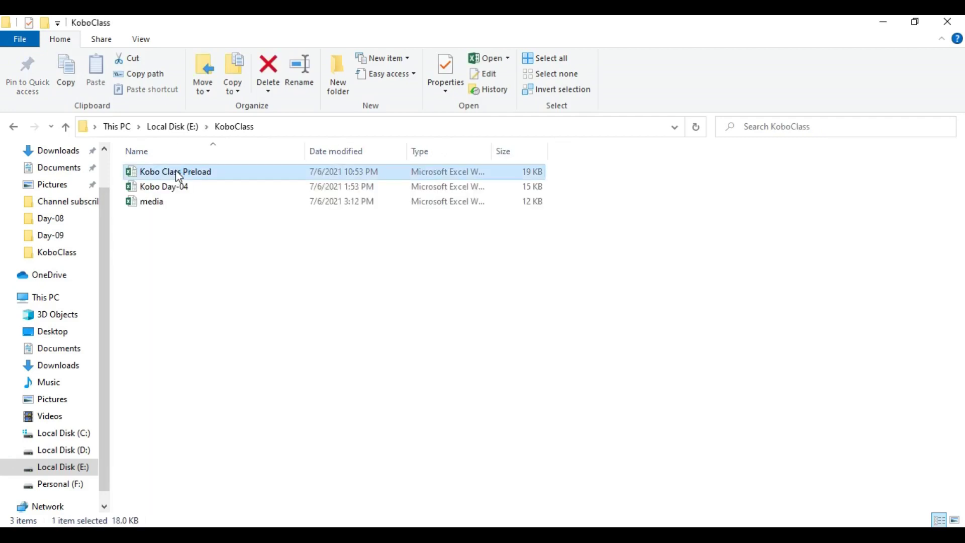
{"action": "double_click", "coordinate": [176, 171]}
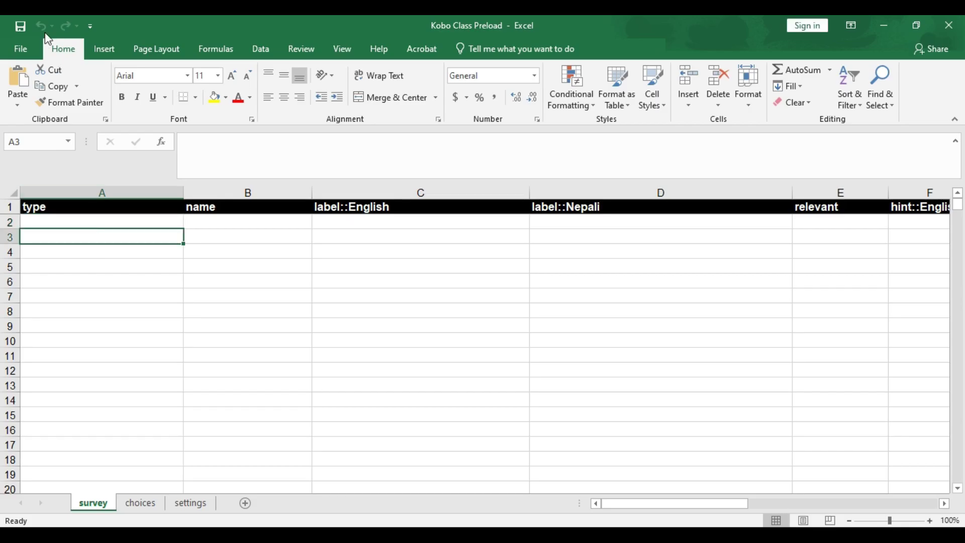
Start the first survey question in row 2 with type start and name start.
{"action": "left_click", "coordinate": [106, 221]}
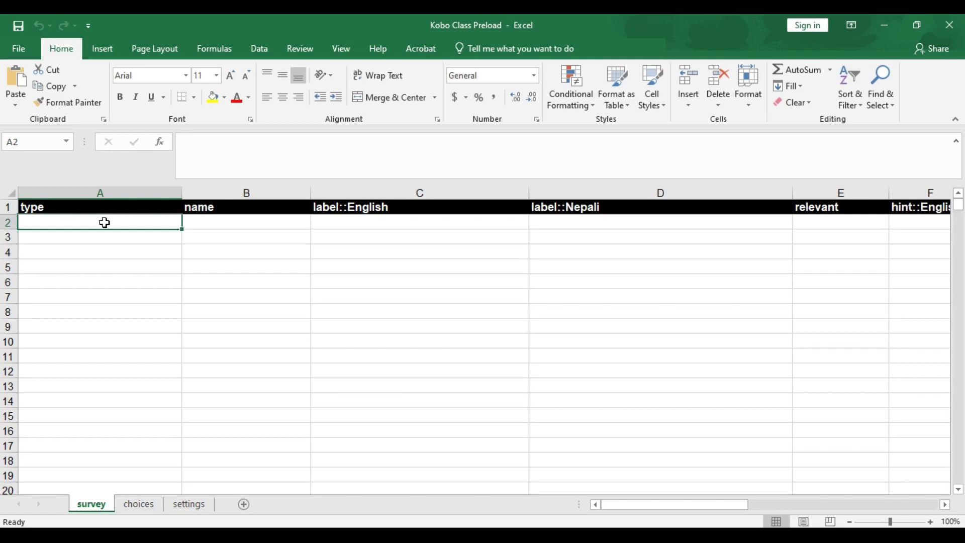
{"action": "type", "text": "s"}
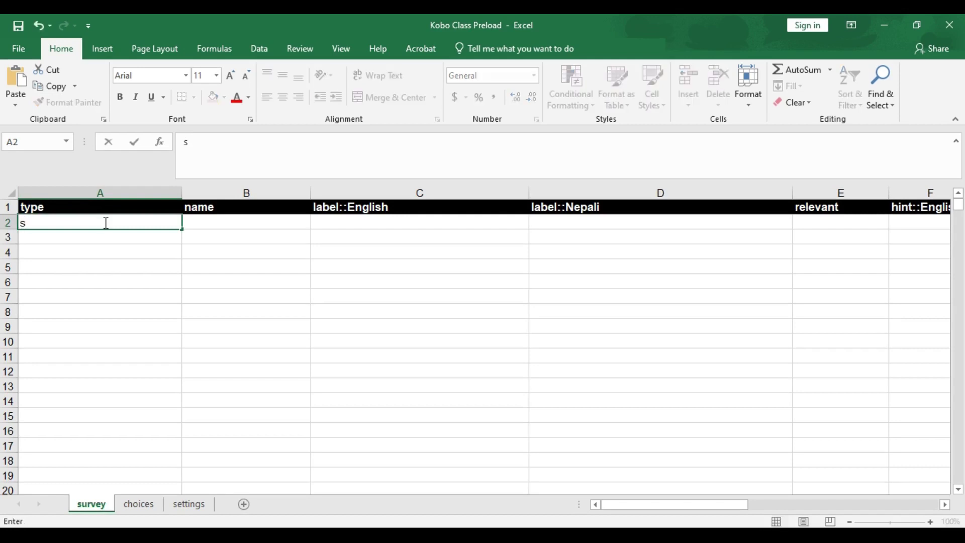
{"action": "type", "text": "tart"}
{"action": "key", "text": "Tab"}
{"action": "type", "text": "start"}
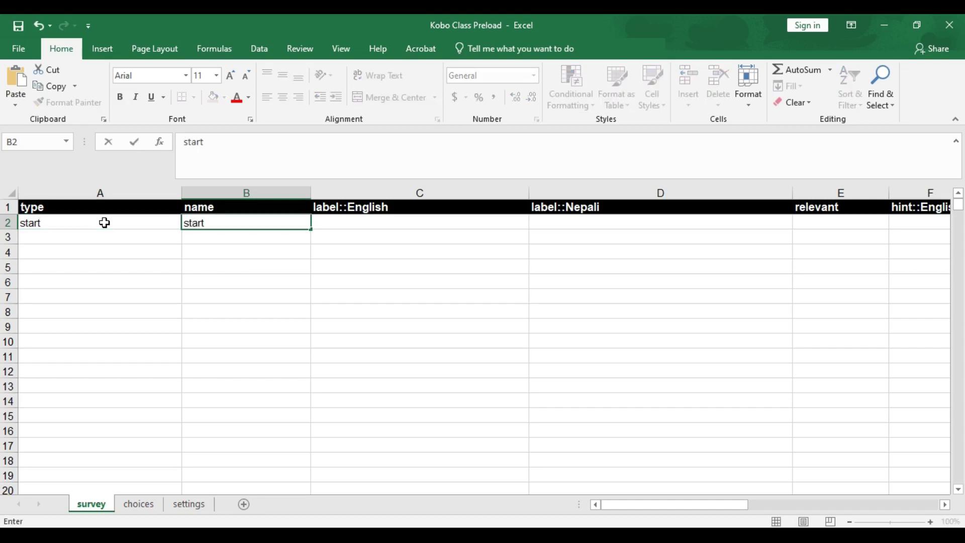
Give the start question the English label "Survey start time".
{"action": "key", "text": "Tab"}
{"action": "type", "text": "Sru"}
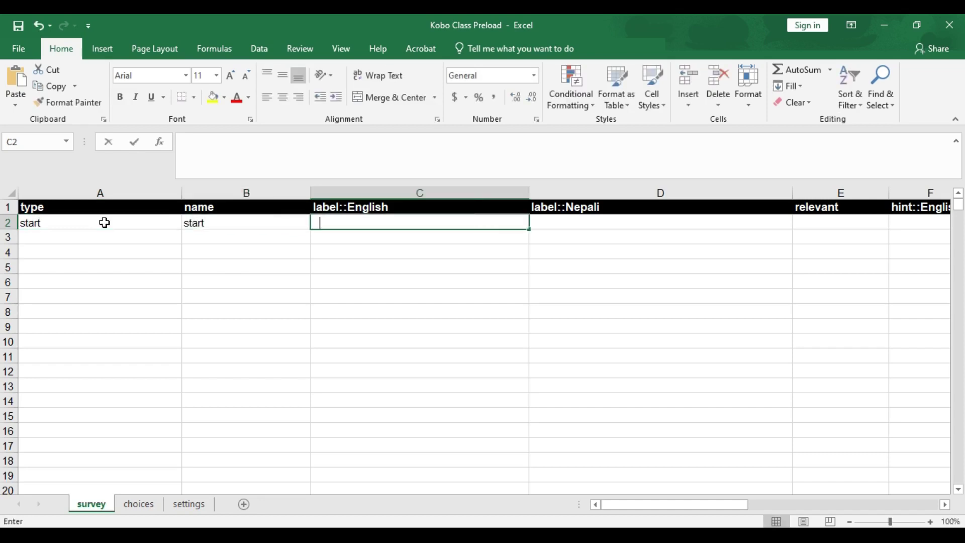
{"action": "key", "text": "BackSpace"}
{"action": "key", "text": "BackSpace"}
{"action": "type", "text": "ure"}
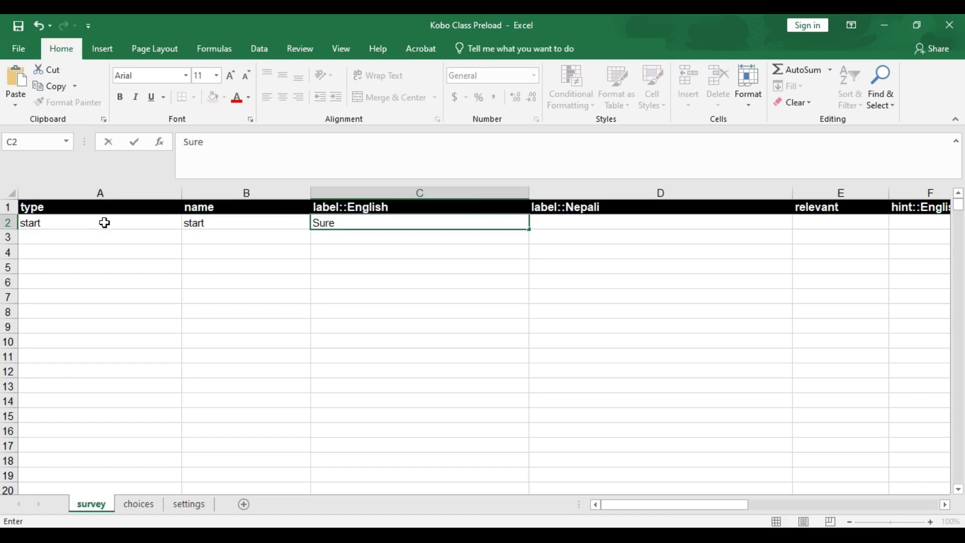
{"action": "key", "text": "BackSpace"}
{"action": "type", "text": "vey stat"}
{"action": "key", "text": "BackSpace"}
{"action": "type", "text": "rt ti"}
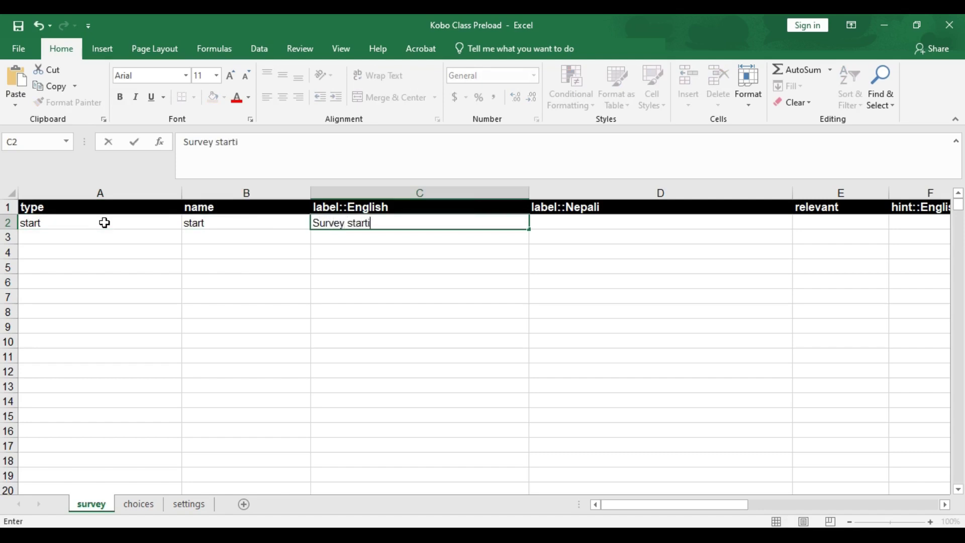
{"action": "type", "text": "me"}
{"action": "key", "text": "Return"}
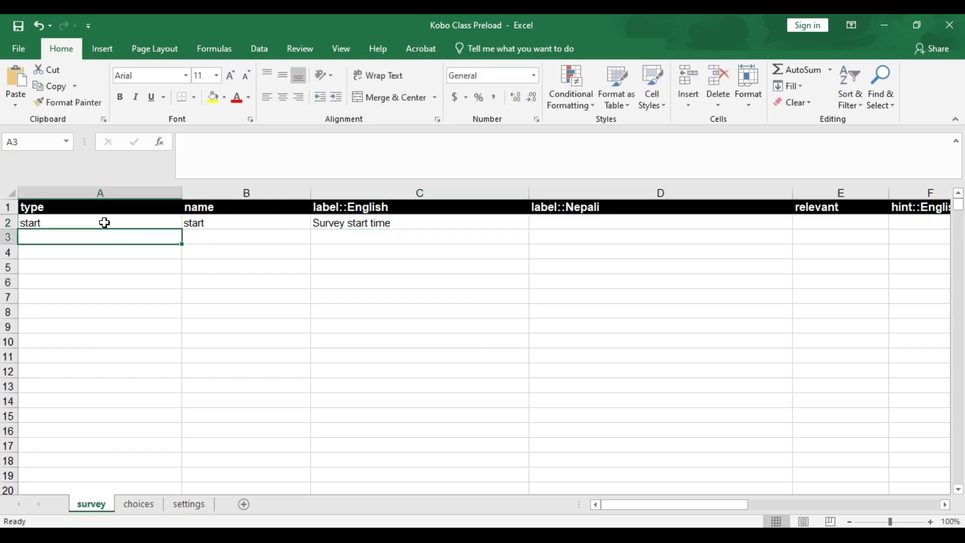
Add a survey row with type end, name end and English label "Survey end time".
{"action": "type", "text": "end"}
{"action": "key", "text": "Tab"}
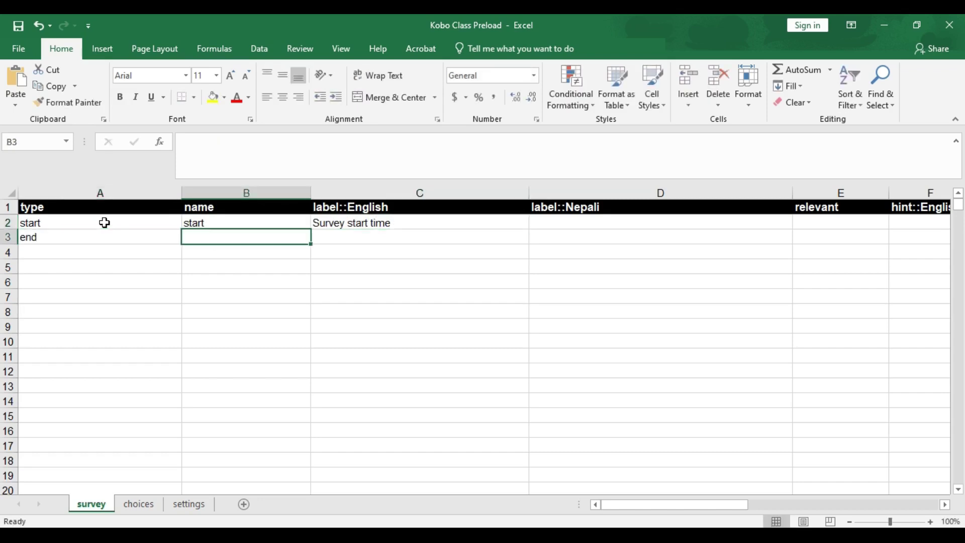
{"action": "type", "text": "end"}
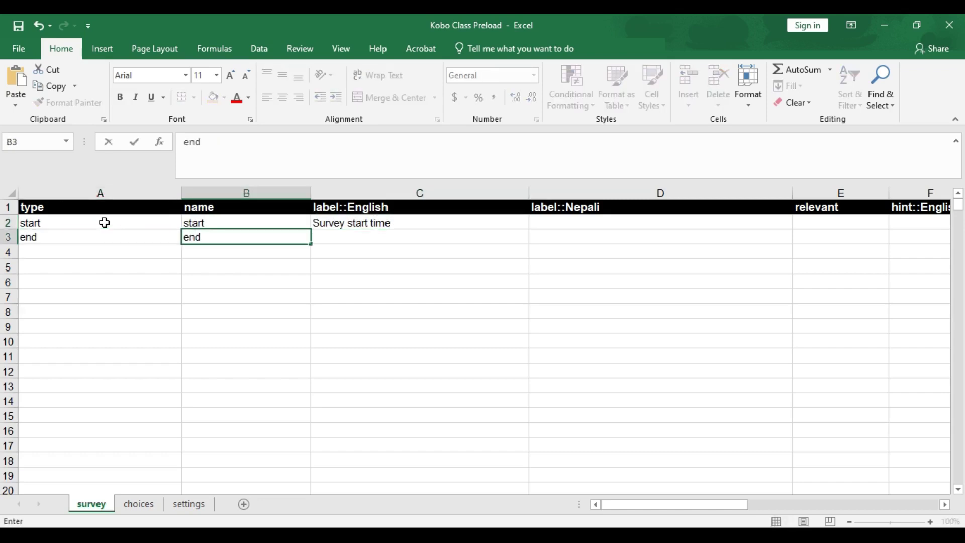
{"action": "key", "text": "Tab"}
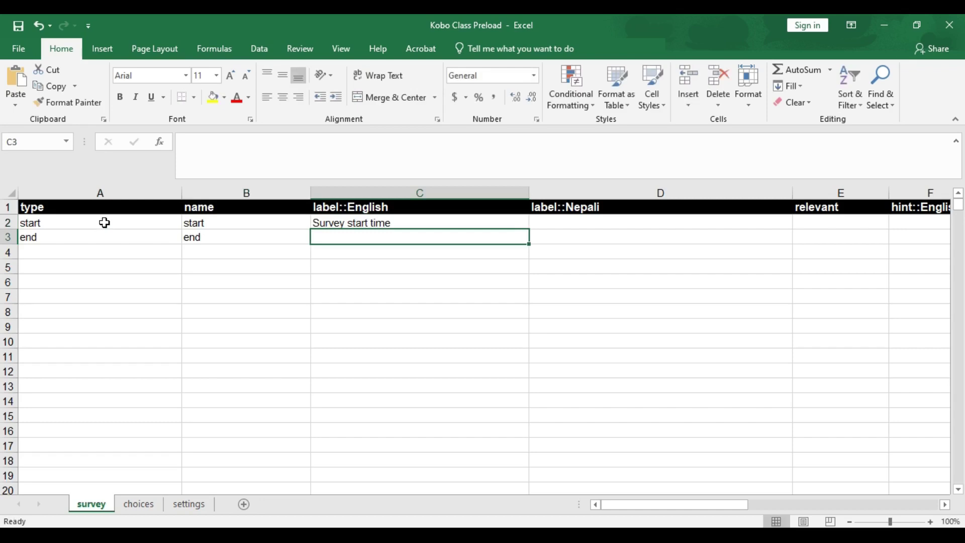
{"action": "type", "text": "Su"}
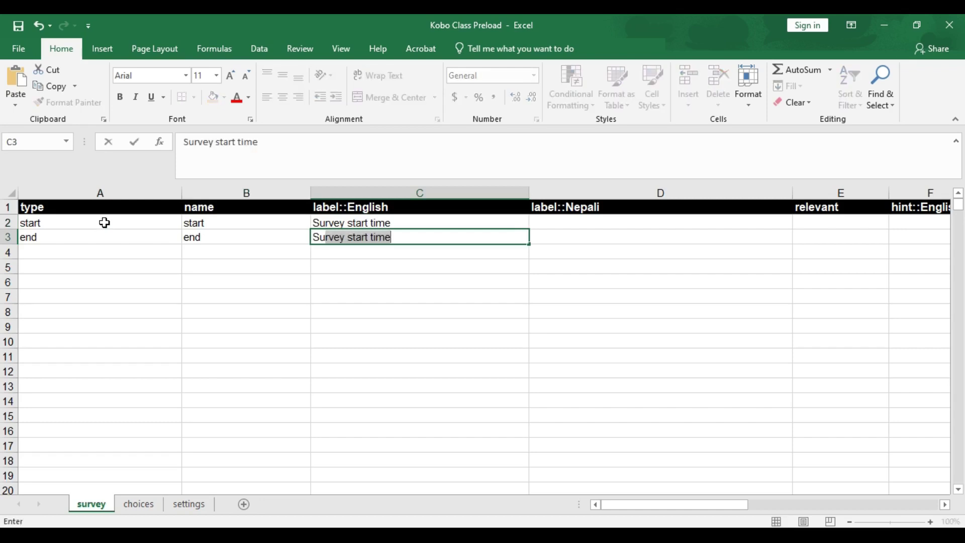
{"action": "type", "text": "rvey end time"}
{"action": "key", "text": "Return"}
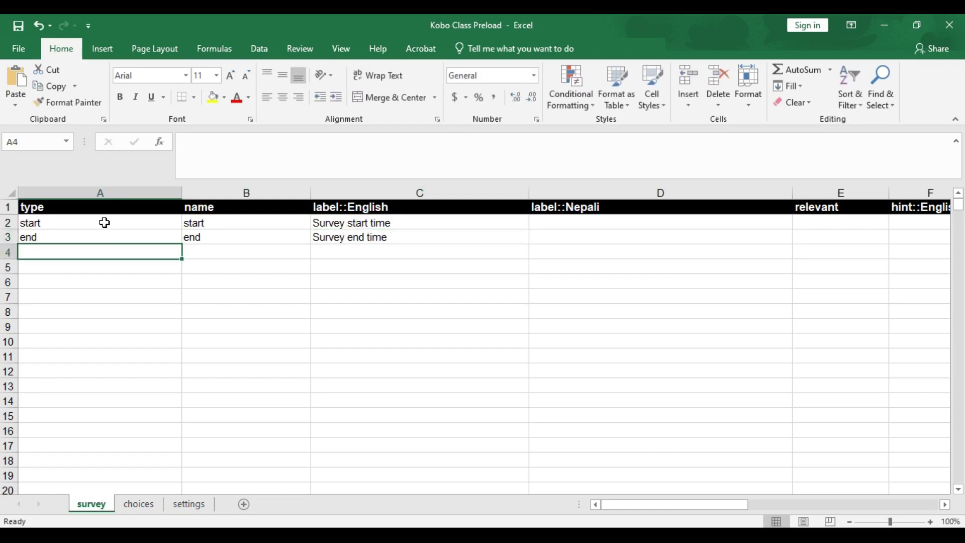
Add a survey row with type geopoint, name GPS_location and English label "GPS location".
{"action": "type", "text": "g"}
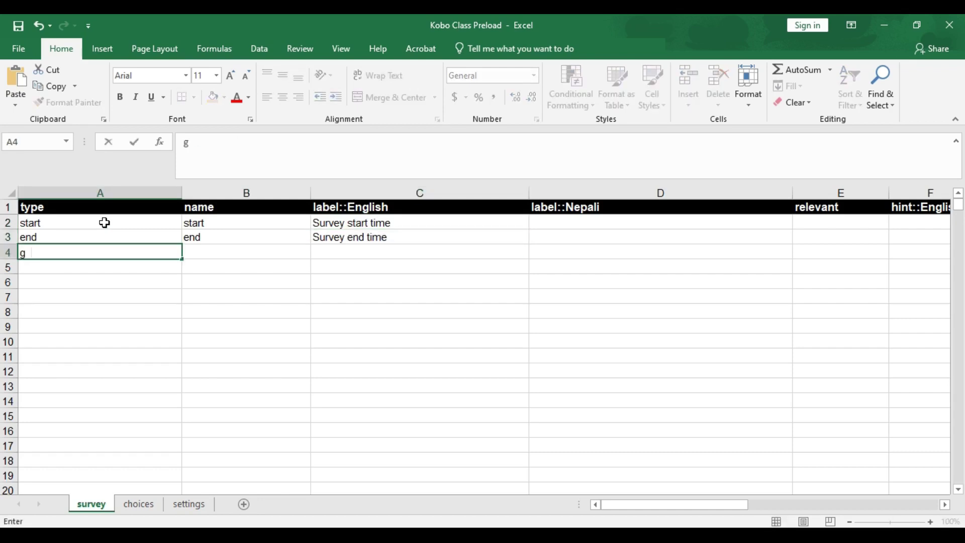
{"action": "type", "text": "eopoint"}
{"action": "key", "text": "Tab"}
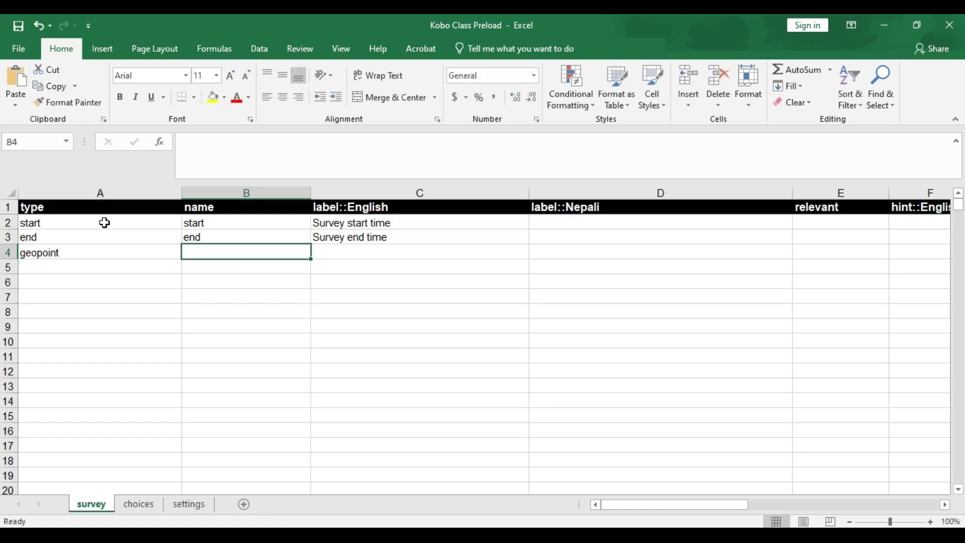
{"action": "type", "text": "GPS"}
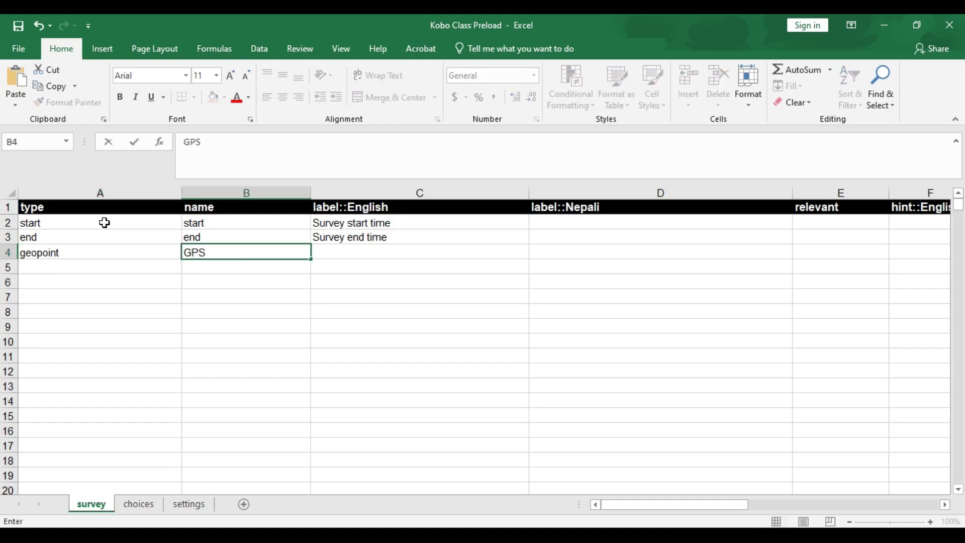
{"action": "type", "text": "_location"}
{"action": "key", "text": "Tab"}
{"action": "type", "text": "GPS location"}
{"action": "key", "text": "Return"}
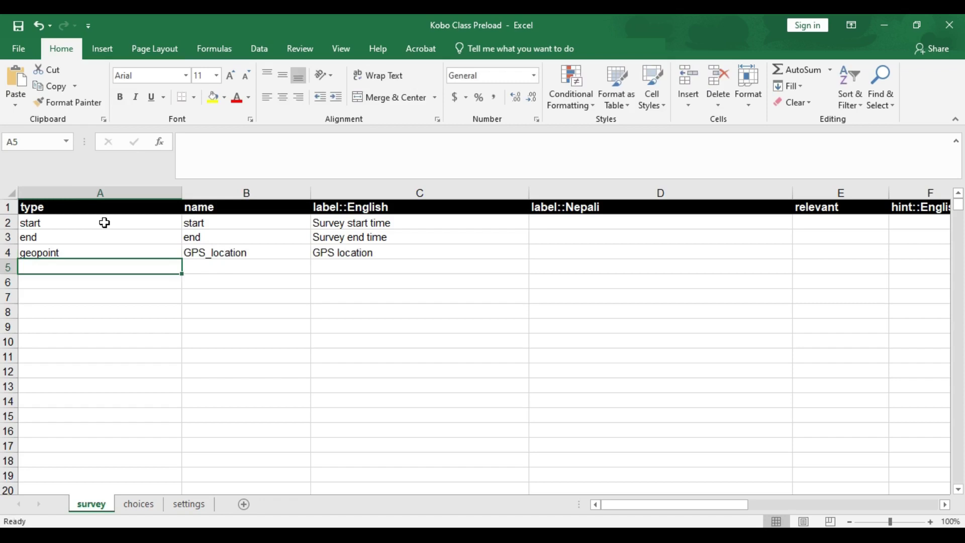
Add a survey row with type integer, name serial and English label "Serial number".
{"action": "type", "text": "inte"}
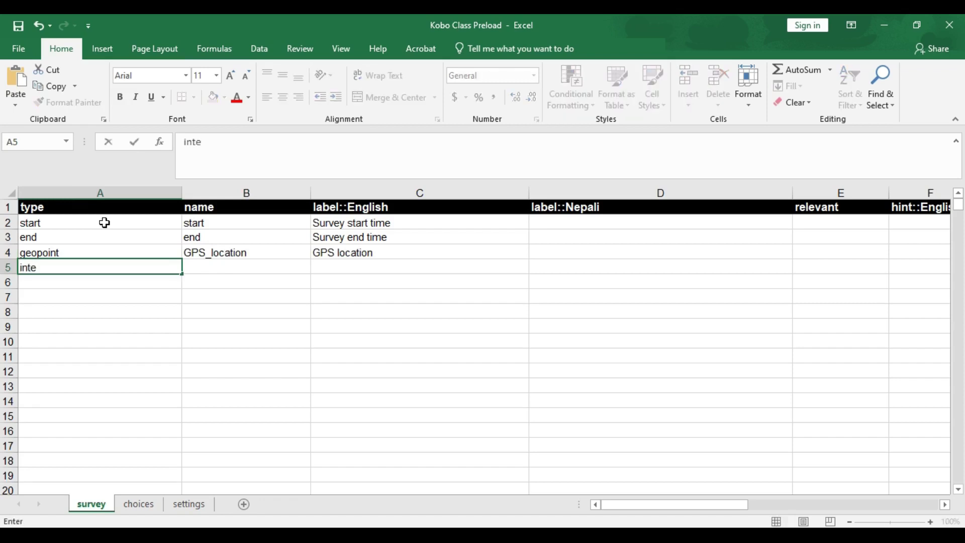
{"action": "type", "text": "ger"}
{"action": "key", "text": "Tab"}
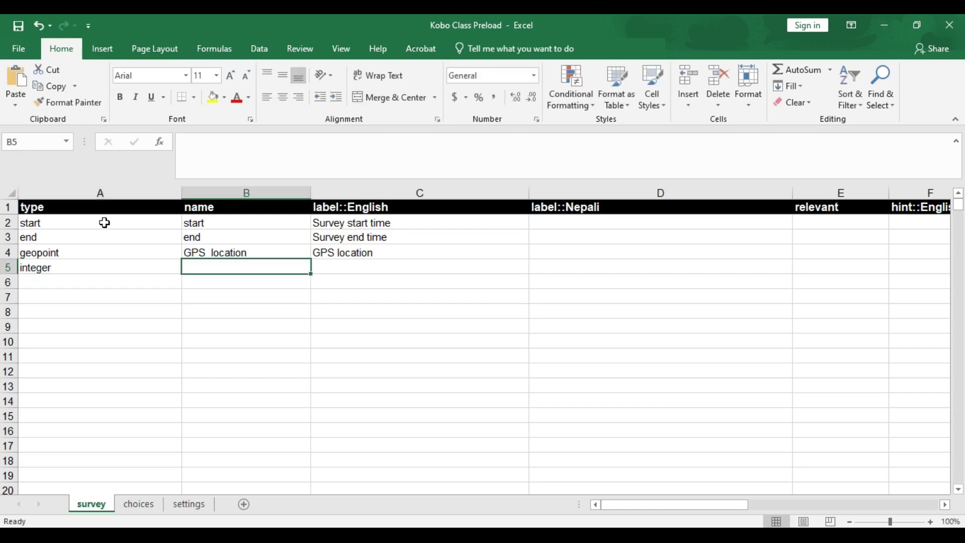
{"action": "type", "text": "ser"}
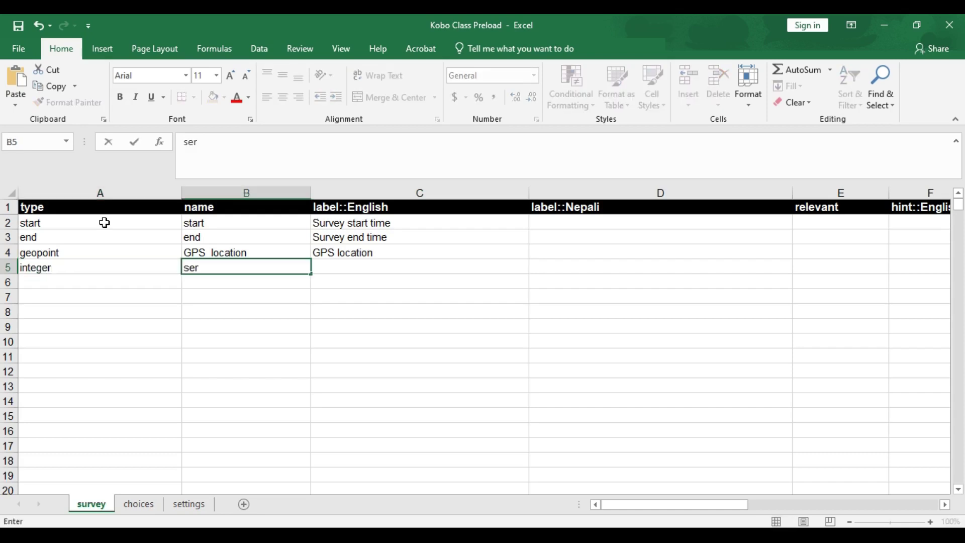
{"action": "type", "text": "ial"}
{"action": "key", "text": "Tab"}
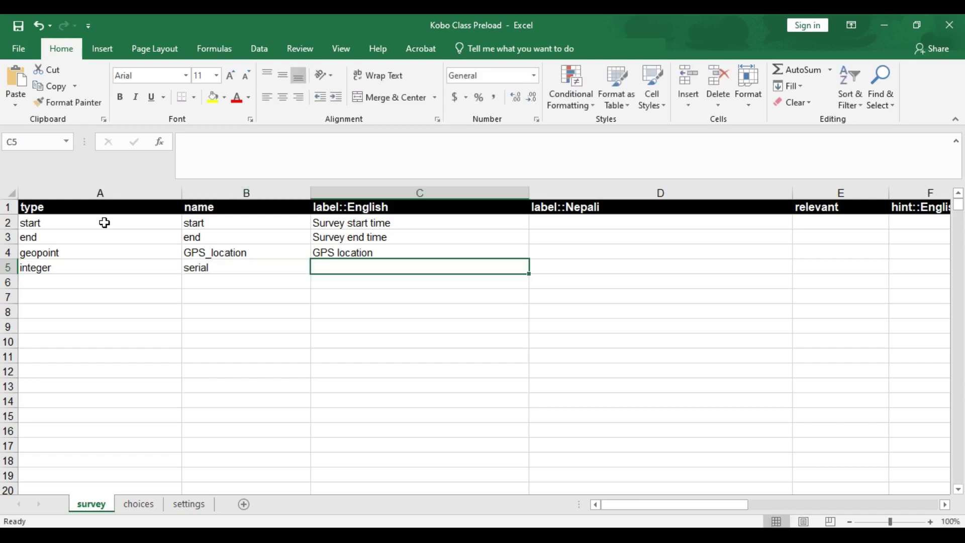
{"action": "type", "text": "Seari"}
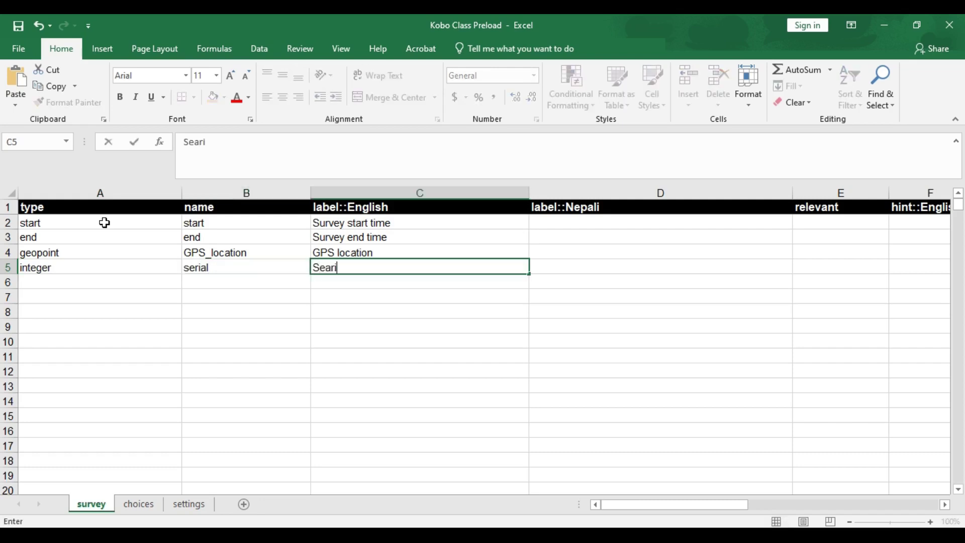
{"action": "key", "text": "BackSpace"}
{"action": "key", "text": "BackSpace"}
{"action": "key", "text": "BackSpace"}
{"action": "type", "text": "rial number"}
{"action": "key", "text": "Return"}
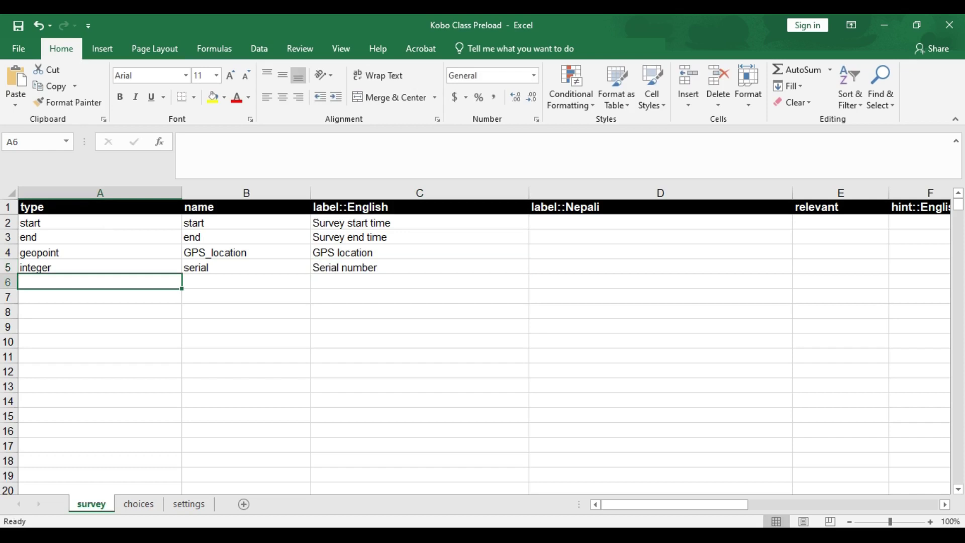
Switch to File Explorer, open the media workbook, and examine the name, gender, district and destination fields of its first record.
{"action": "key", "text": "alt+Tab"}
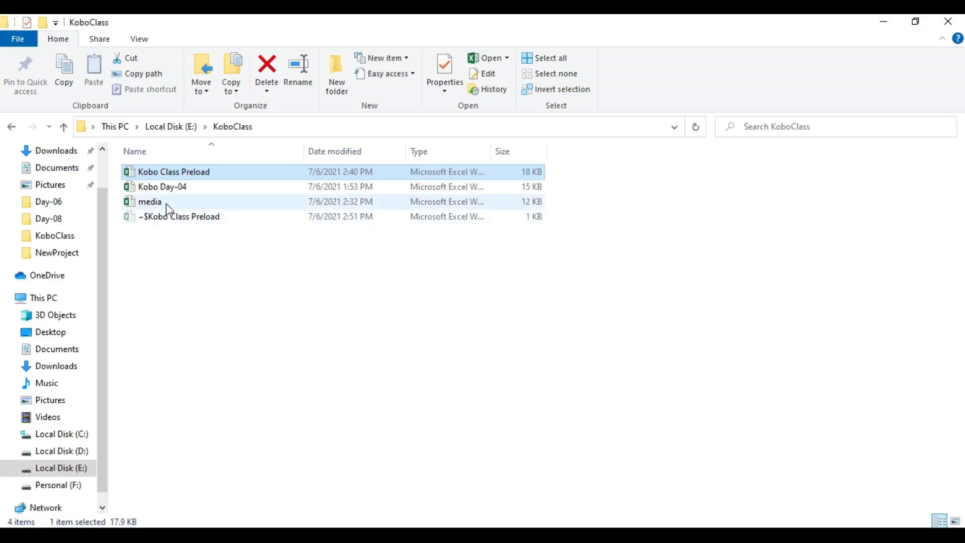
{"action": "double_click", "coordinate": [163, 201]}
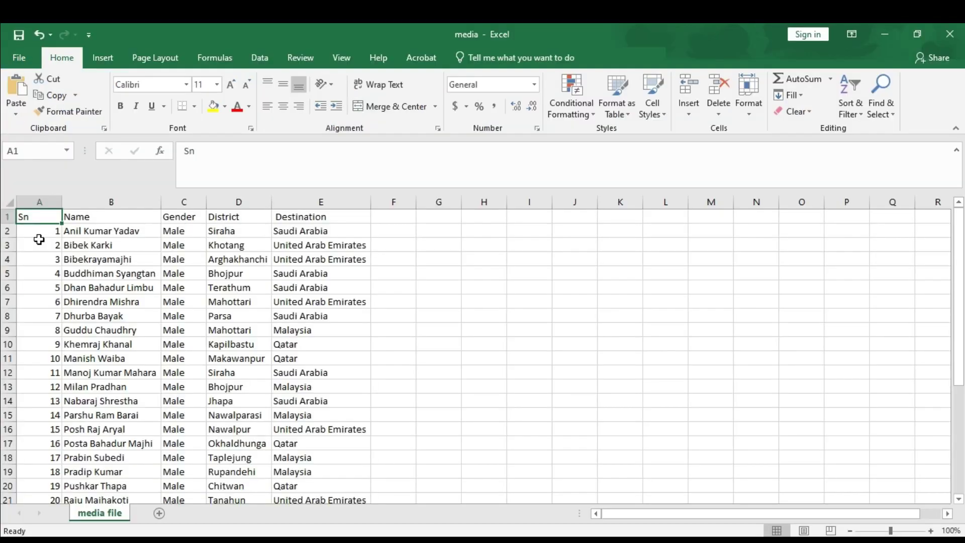
{"action": "left_click", "coordinate": [30, 231]}
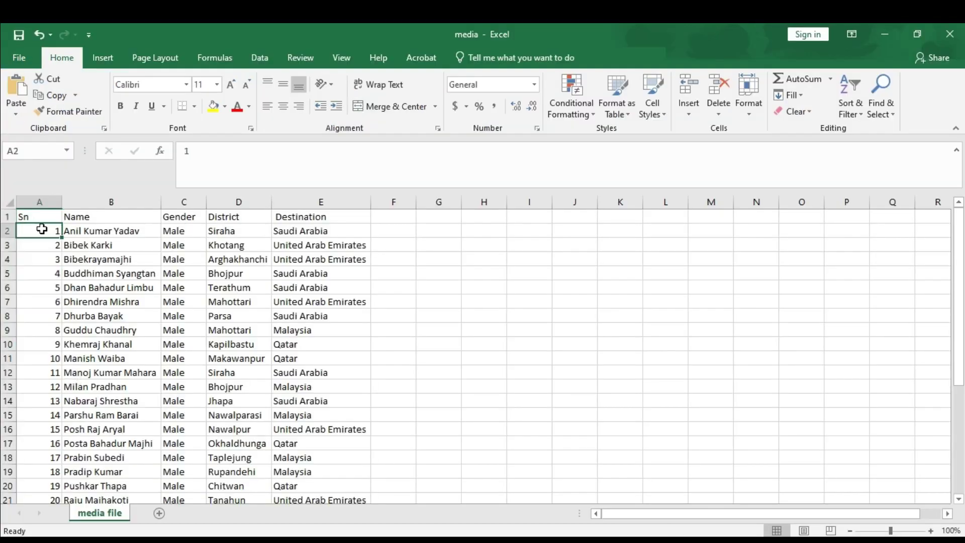
{"action": "left_click_drag", "start_coordinate": [80, 230], "coordinate": [312, 233]}
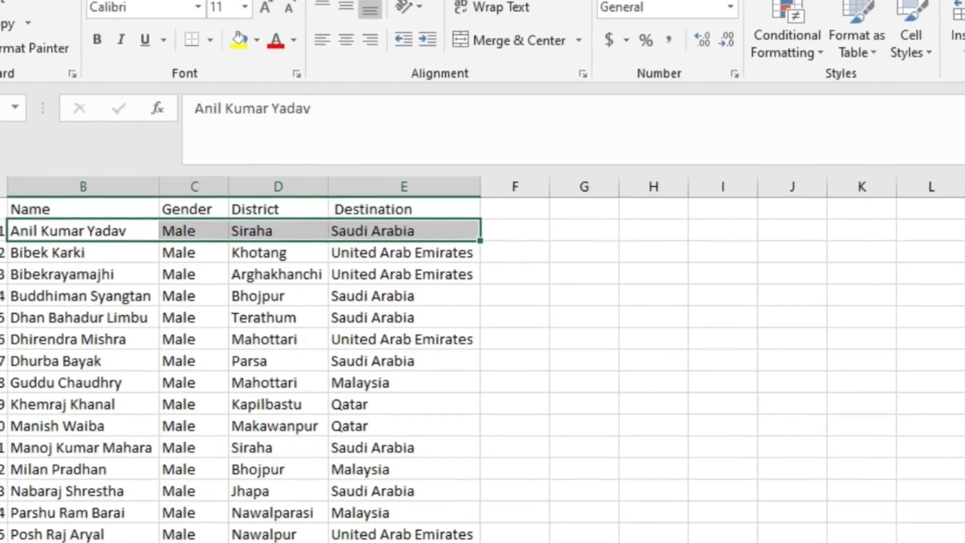
{"action": "left_click_drag", "start_coordinate": [4, 210], "coordinate": [485, 226]}
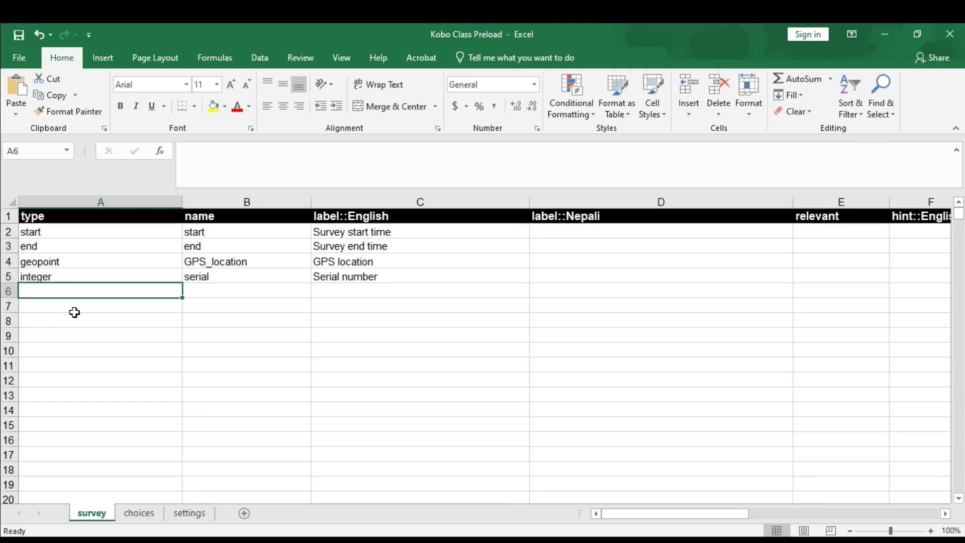
In the Kobo Class Preload survey sheet, add a row with type calculate and name "name".
{"action": "type", "text": "cal"}
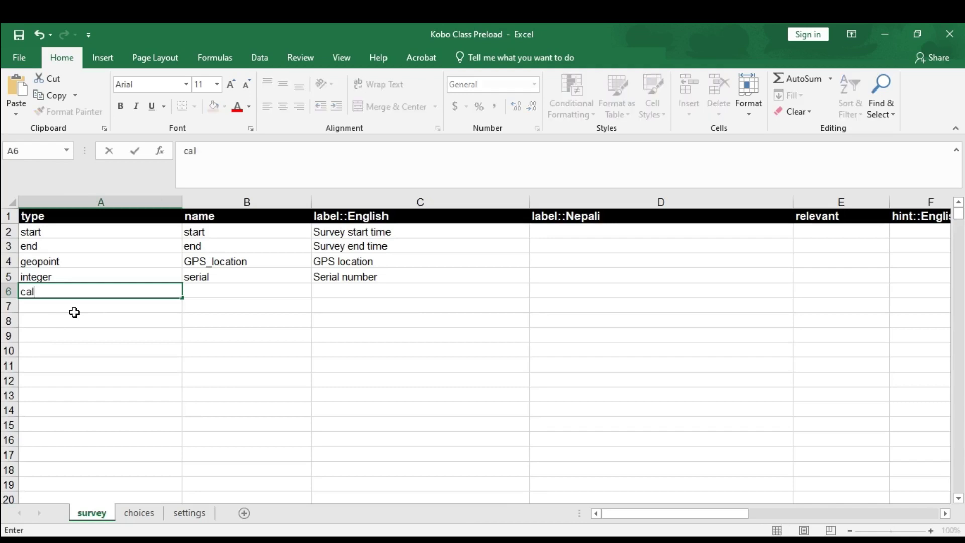
{"action": "type", "text": "culate"}
{"action": "key", "text": "Tab"}
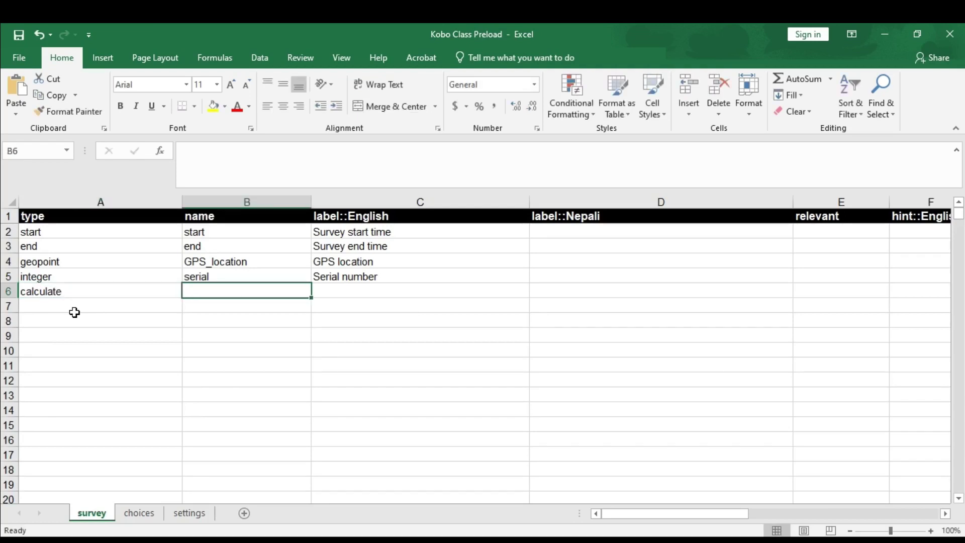
{"action": "type", "text": "name"}
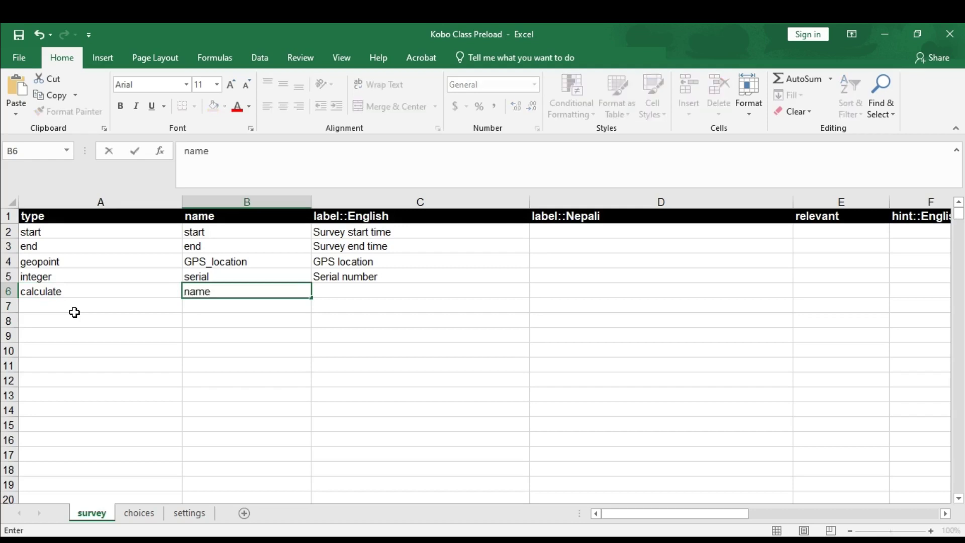
Give the name row the English label "Name of the respondent".
{"action": "key", "text": "Tab"}
{"action": "type", "text": "Responn"}
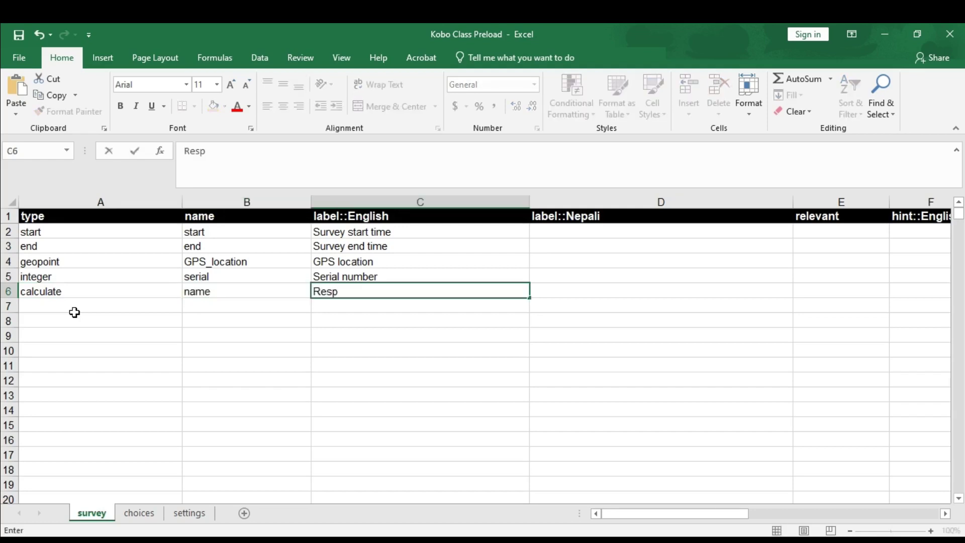
{"action": "key", "text": "BackSpace"}
{"action": "key", "text": "BackSpace"}
{"action": "key", "text": "BackSpace"}
{"action": "key", "text": "BackSpace"}
{"action": "key", "text": "BackSpace"}
{"action": "key", "text": "BackSpace"}
{"action": "key", "text": "BackSpace"}
{"action": "type", "text": "Name of the re"}
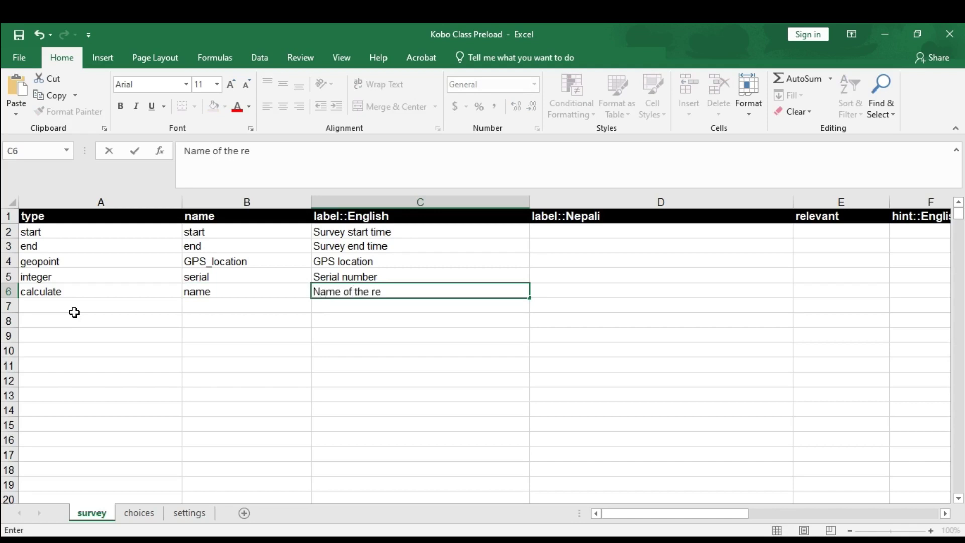
{"action": "type", "text": "spondent"}
Add a survey row with type calculate, name gender and English label "Sex of the repondent".
{"action": "left_click", "coordinate": [74, 312]}
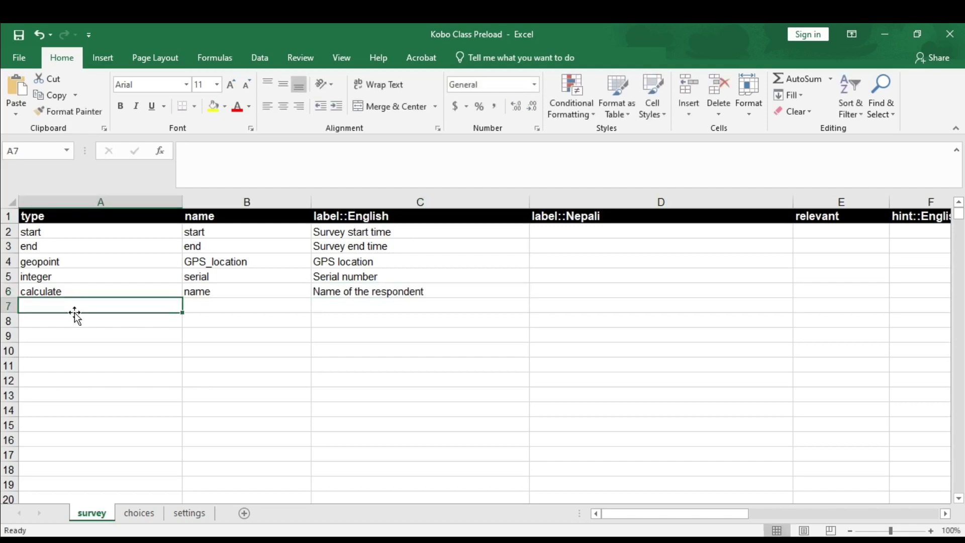
{"action": "type", "text": "calculate"}
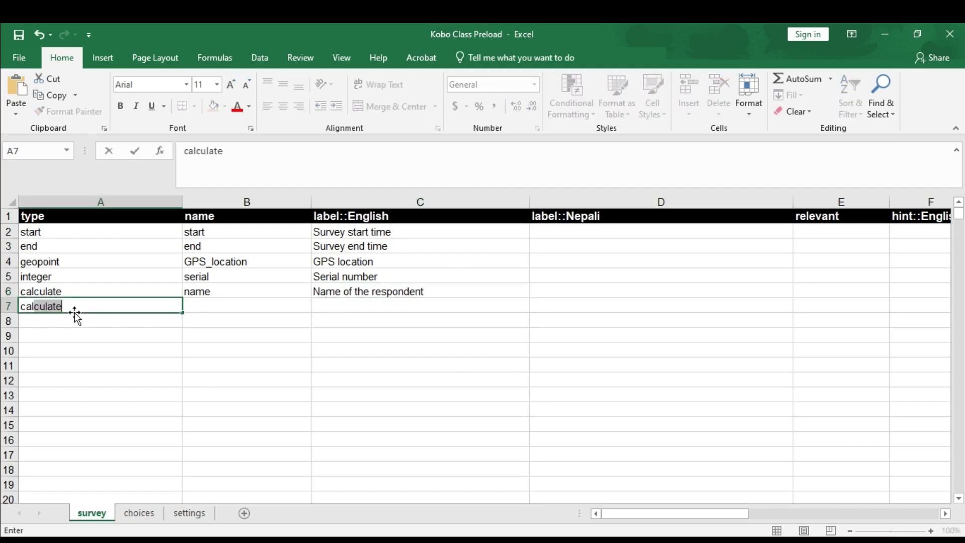
{"action": "key", "text": "Tab"}
{"action": "type", "text": "g"}
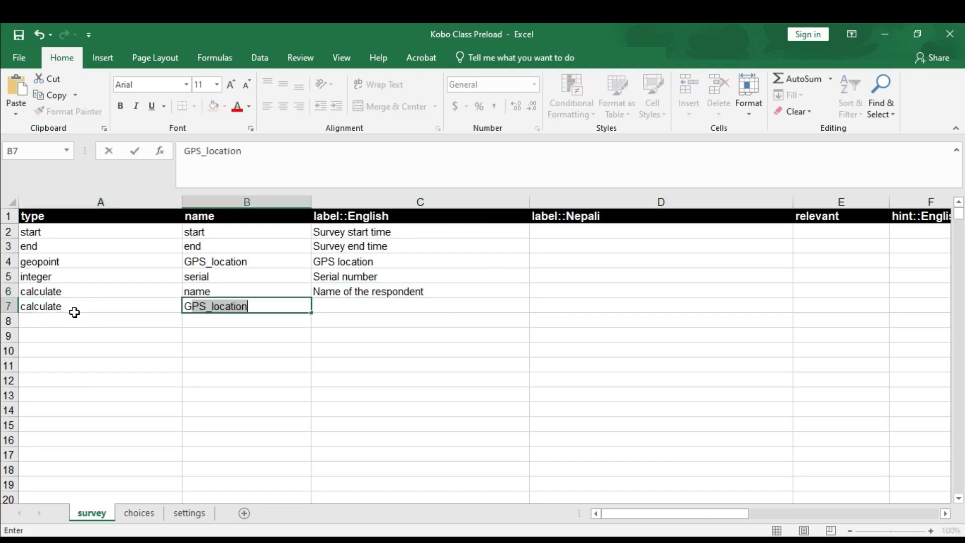
{"action": "key", "text": "BackSpace"}
{"action": "key", "text": "BackSpace"}
{"action": "type", "text": "gender"}
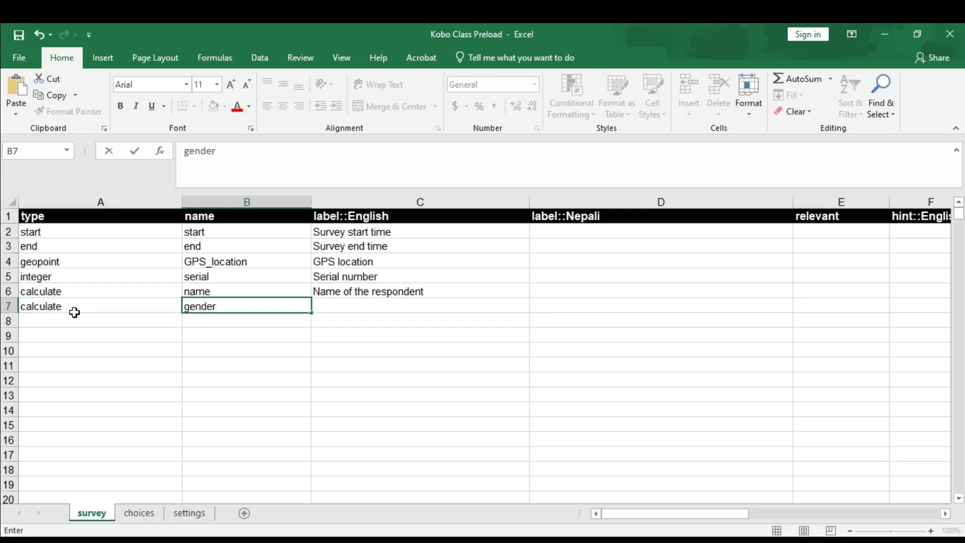
{"action": "key", "text": "Tab"}
{"action": "type", "text": "Sex"}
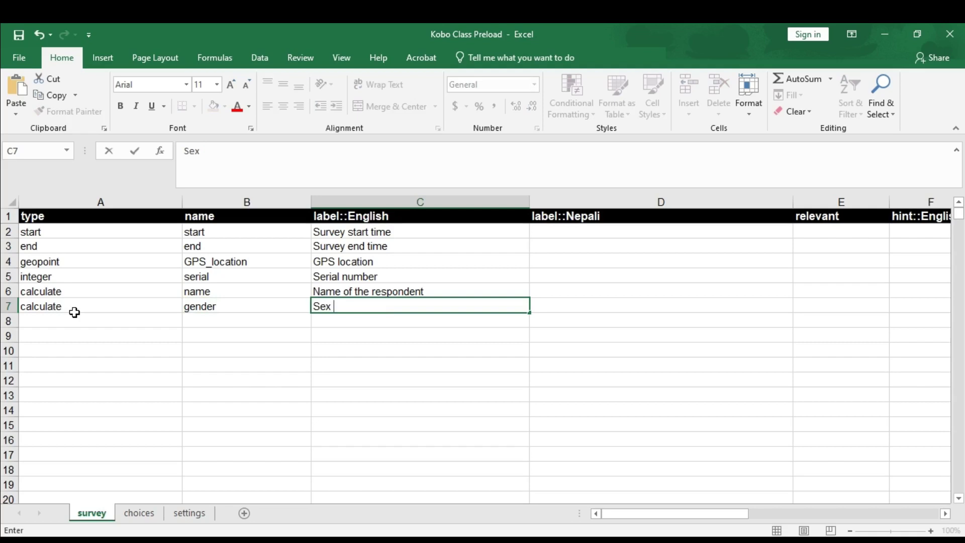
{"action": "type", "text": " of the repon"}
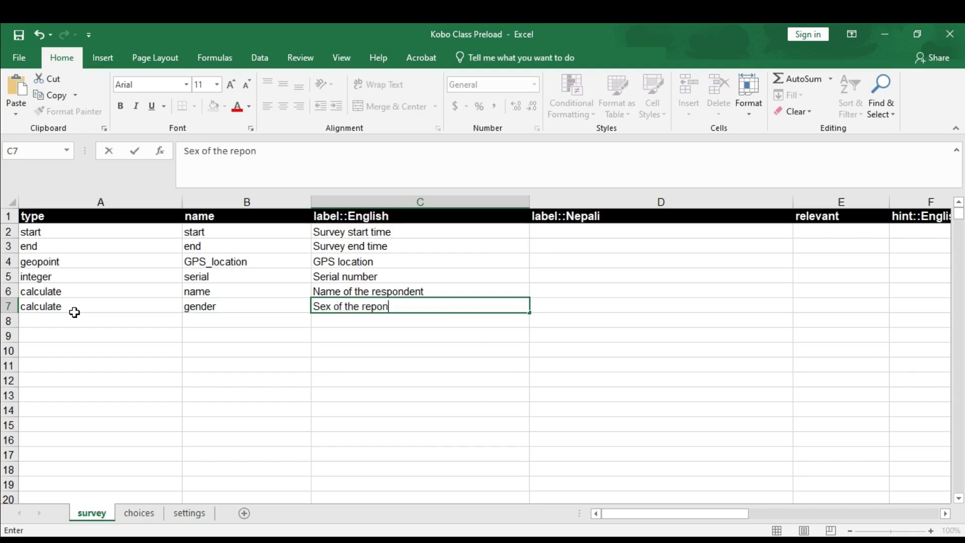
{"action": "type", "text": "dent"}
{"action": "key", "text": "Return"}
Add a survey row with type calculate, name district and English label "District".
{"action": "type", "text": "calculate"}
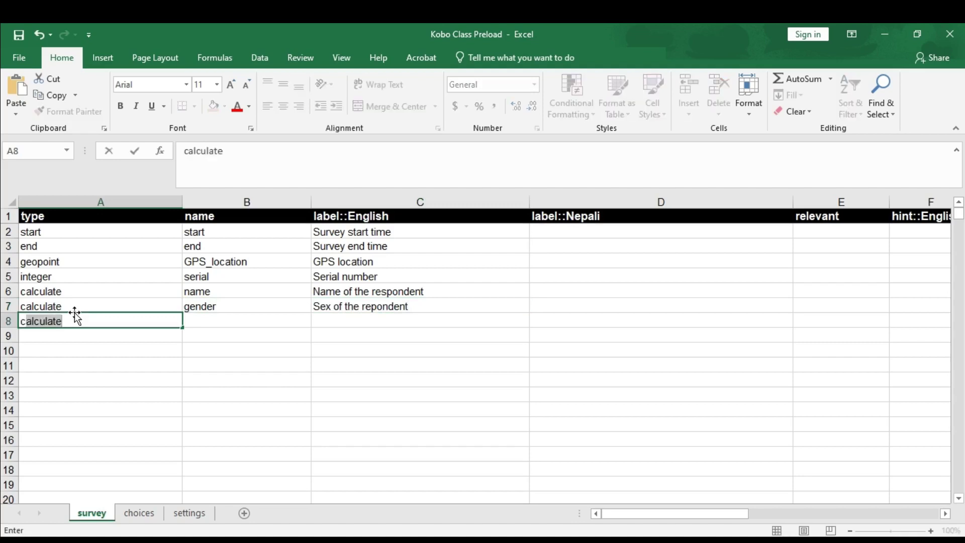
{"action": "key", "text": "Tab"}
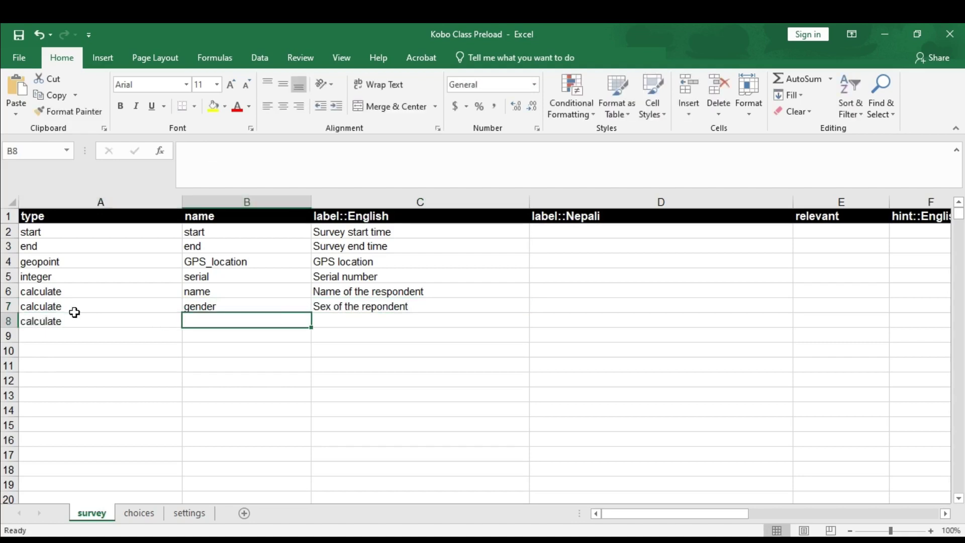
{"action": "type", "text": "dist"}
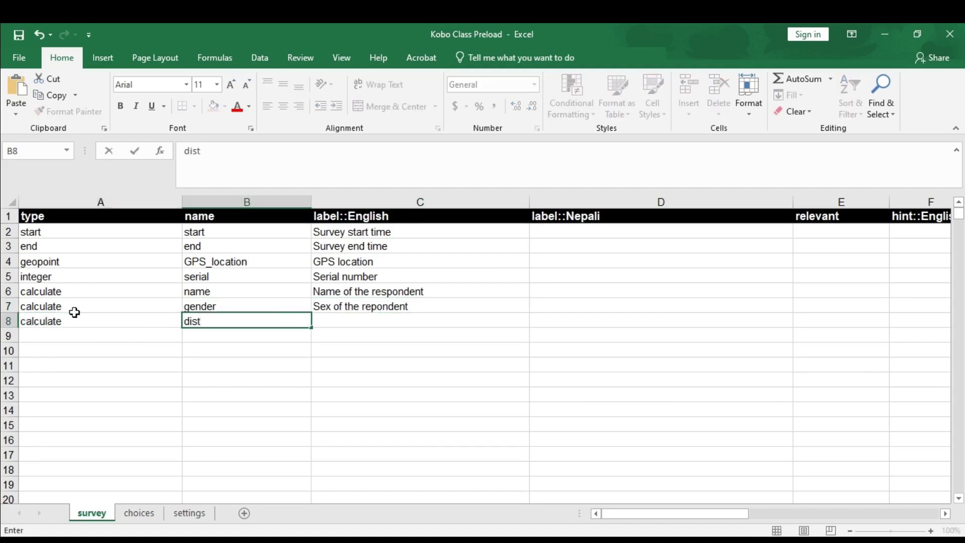
{"action": "type", "text": "rict"}
{"action": "key", "text": "Tab"}
{"action": "type", "text": "Dist"}
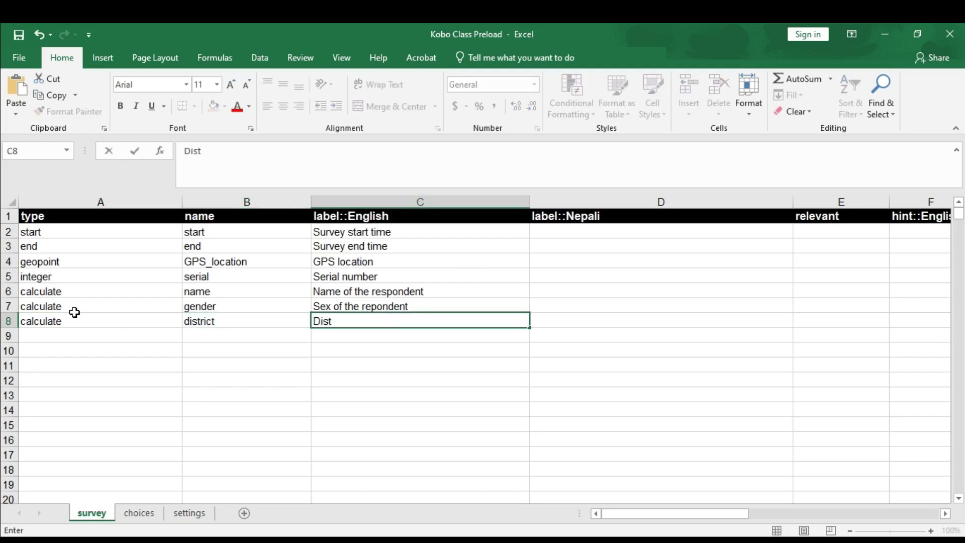
{"action": "type", "text": "rict"}
{"action": "key", "text": "Return"}
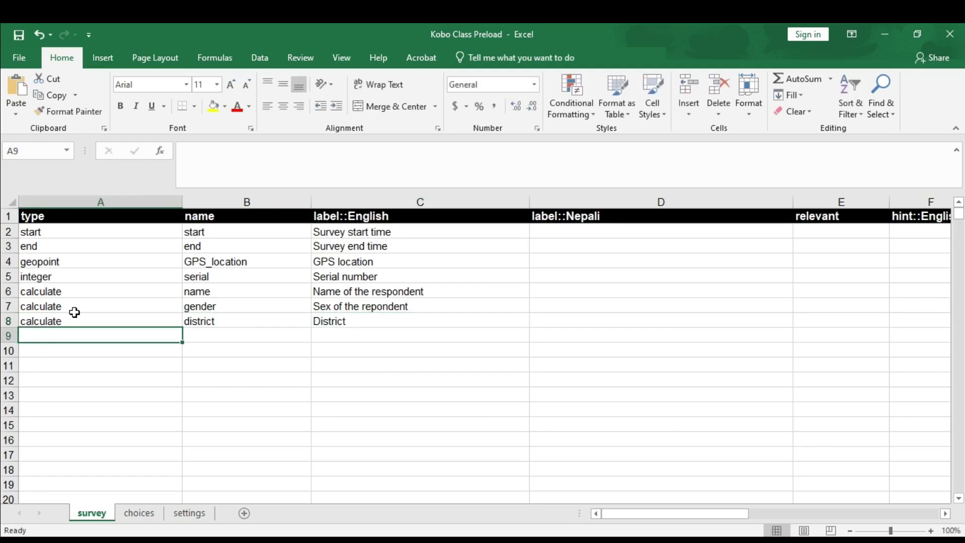
Add a survey row with type calculate, name destination and English label "Destination country".
{"action": "type", "text": "c"}
{"action": "key", "text": "Tab"}
{"action": "type", "text": "des"}
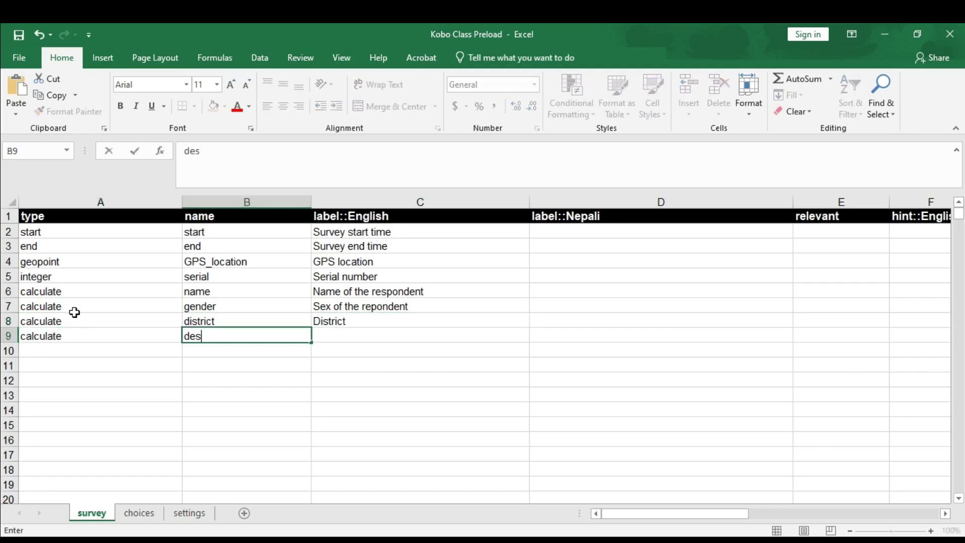
{"action": "type", "text": "tination"}
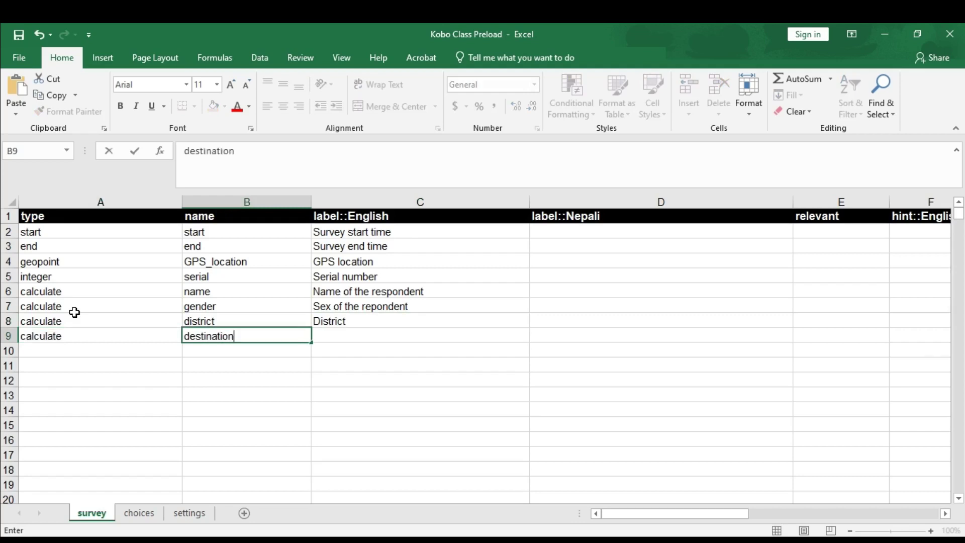
{"action": "key", "text": "Tab"}
{"action": "type", "text": "C"}
{"action": "key", "text": "BackSpace"}
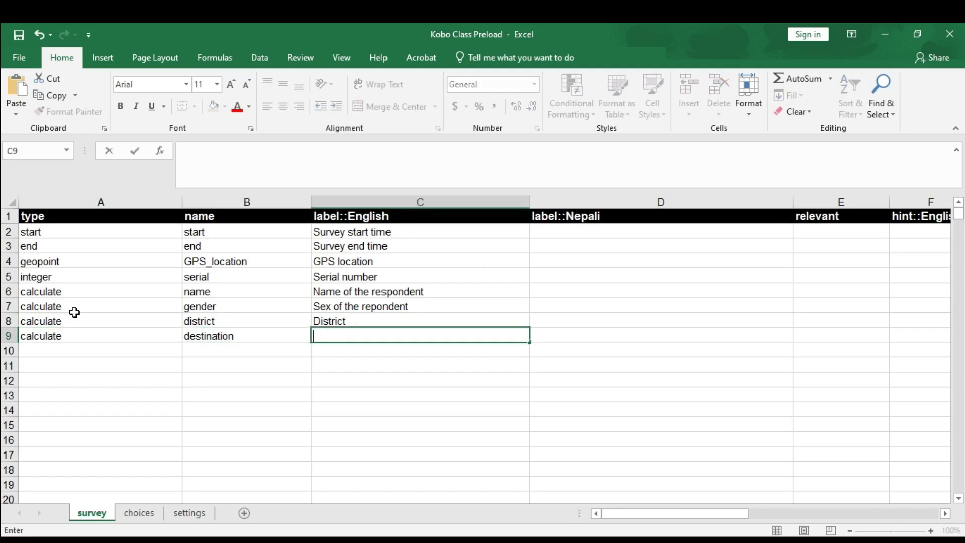
{"action": "type", "text": "Destina"}
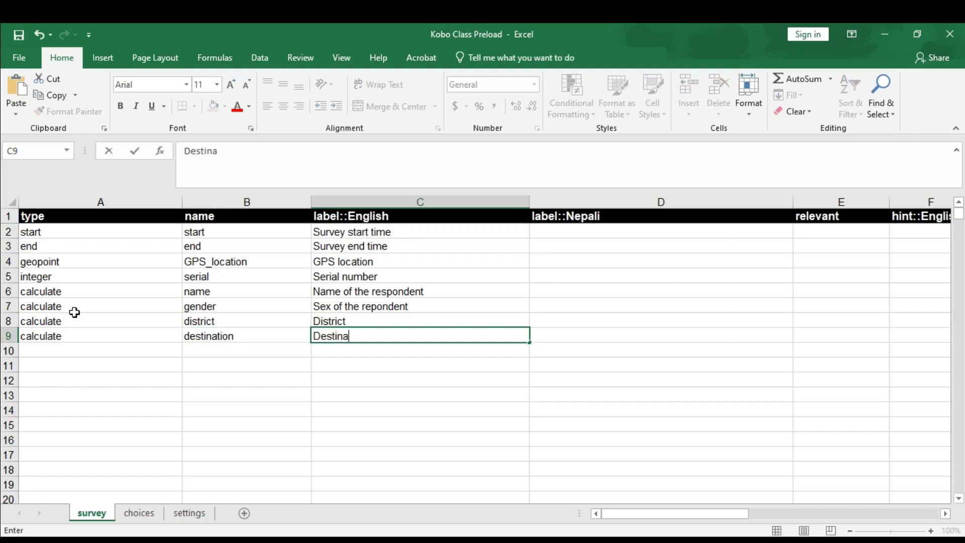
{"action": "type", "text": "tion coun"}
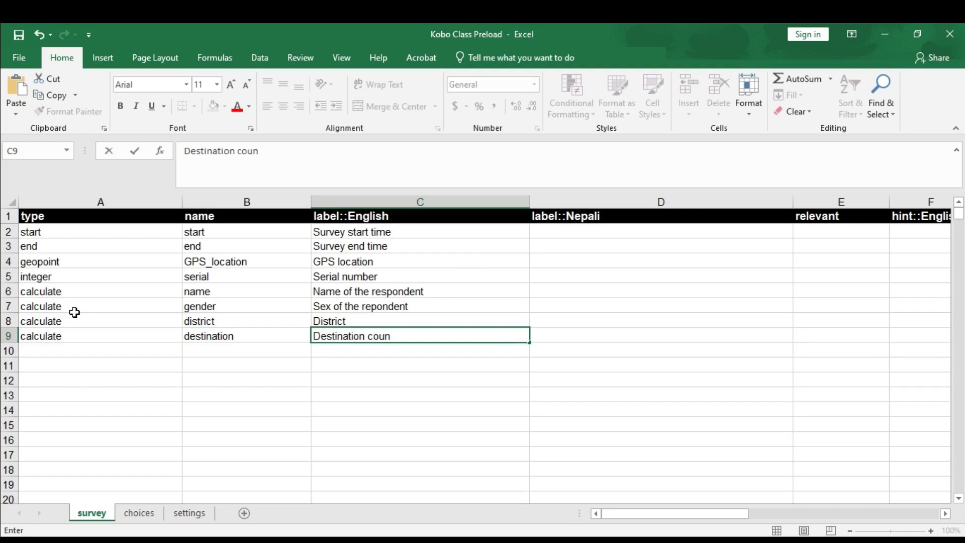
{"action": "type", "text": "trs"}
{"action": "key", "text": "BackSpace"}
{"action": "type", "text": "y"}
{"action": "key", "text": "Tab"}
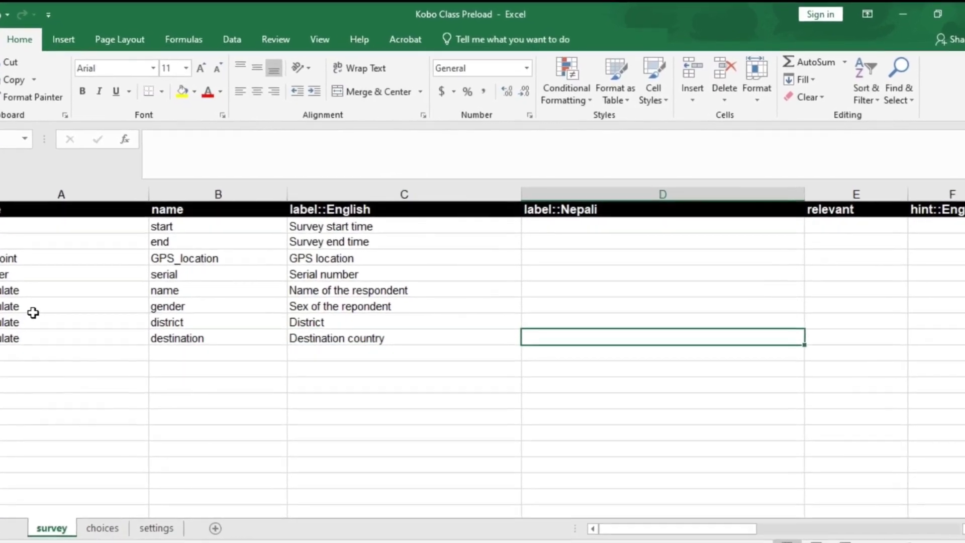
Copy the English labels of the start, end and GPS_location rows into the label::Nepali column.
{"action": "left_click", "coordinate": [582, 240]}
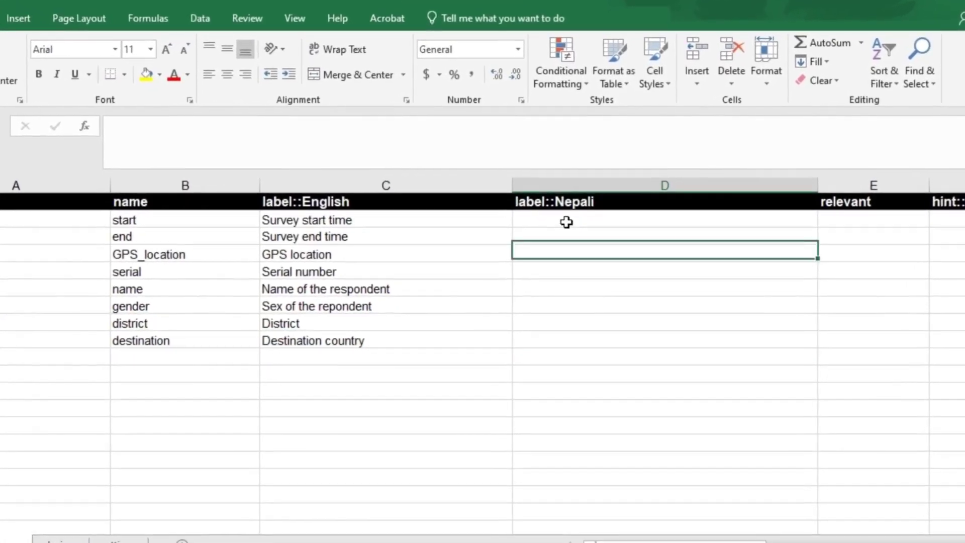
{"action": "left_click", "coordinate": [569, 226]}
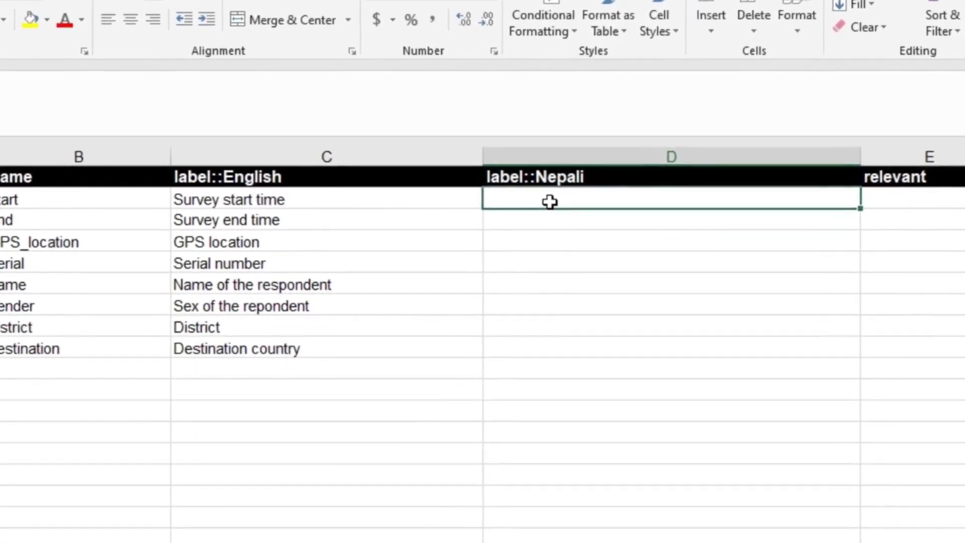
{"action": "left_click_drag", "start_coordinate": [287, 196], "coordinate": [286, 238]}
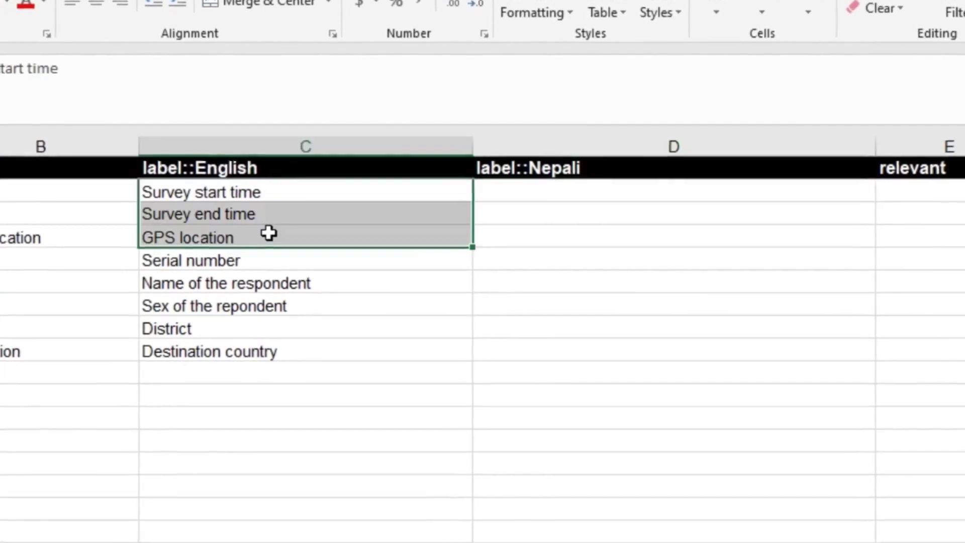
{"action": "key", "text": "ctrl+c"}
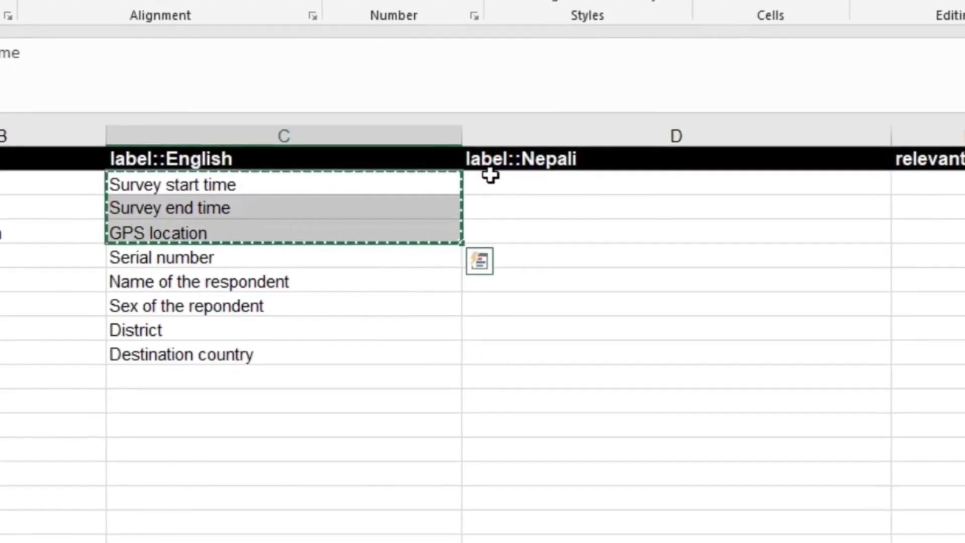
{"action": "left_click", "coordinate": [487, 174]}
{"action": "key", "text": "ctrl+v"}
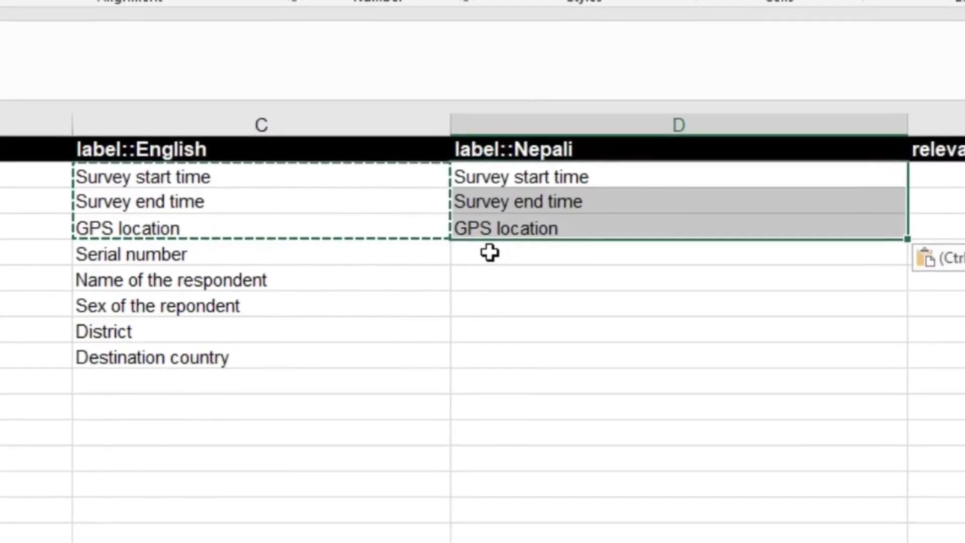
Enter the Nepali label "क्रम संख्या" for the serial row.
{"action": "left_click", "coordinate": [488, 252]}
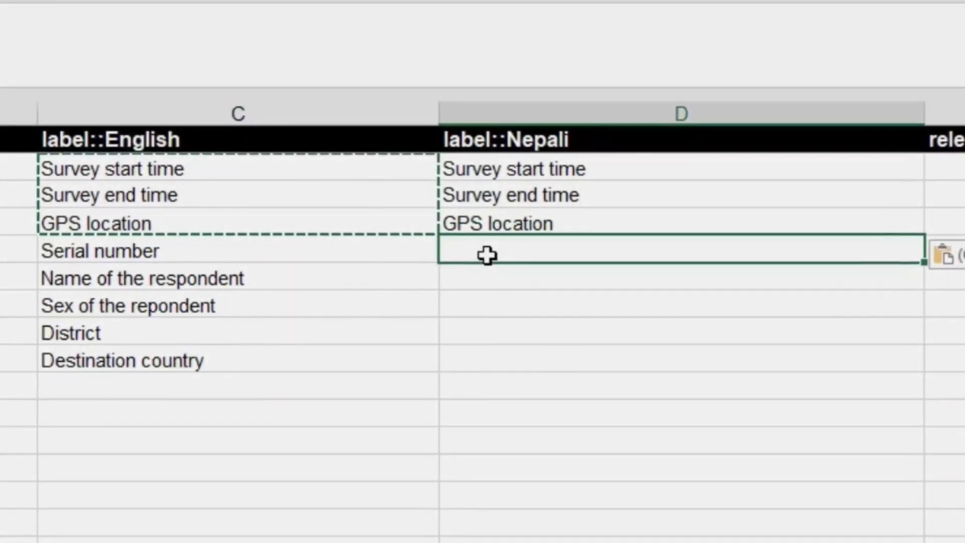
{"action": "type", "text": "kram "}
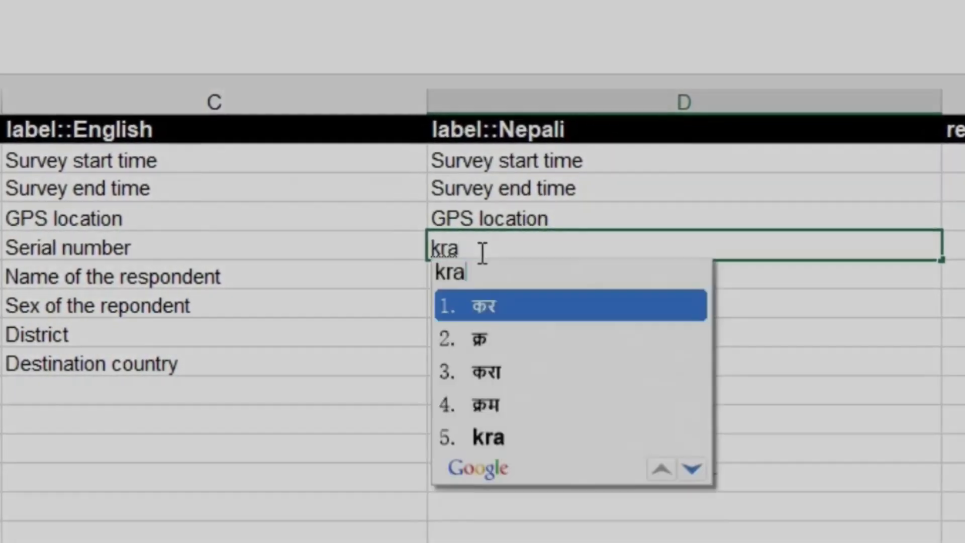
{"action": "type", "text": "sankhya"}
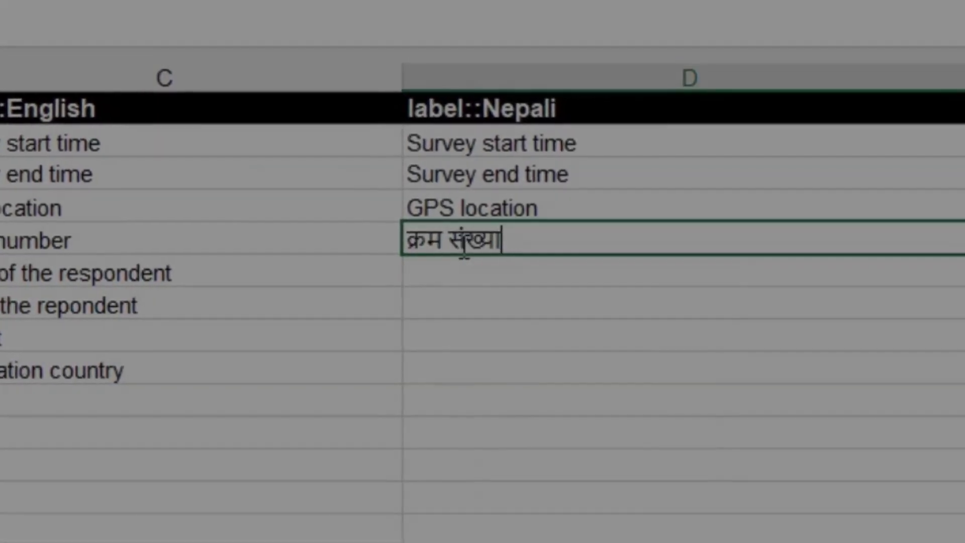
{"action": "key", "text": "Return"}
Enter the Nepali labels "उत्तरदाताको नाम" for the name row and "लिङ्ग" for the gender row.
{"action": "type", "text": "uttar"}
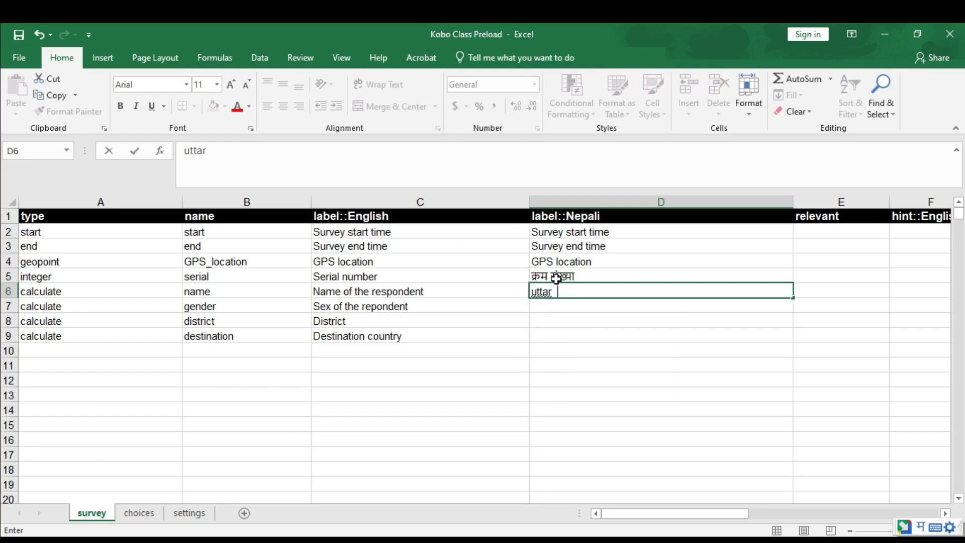
{"action": "type", "text": " dataako "}
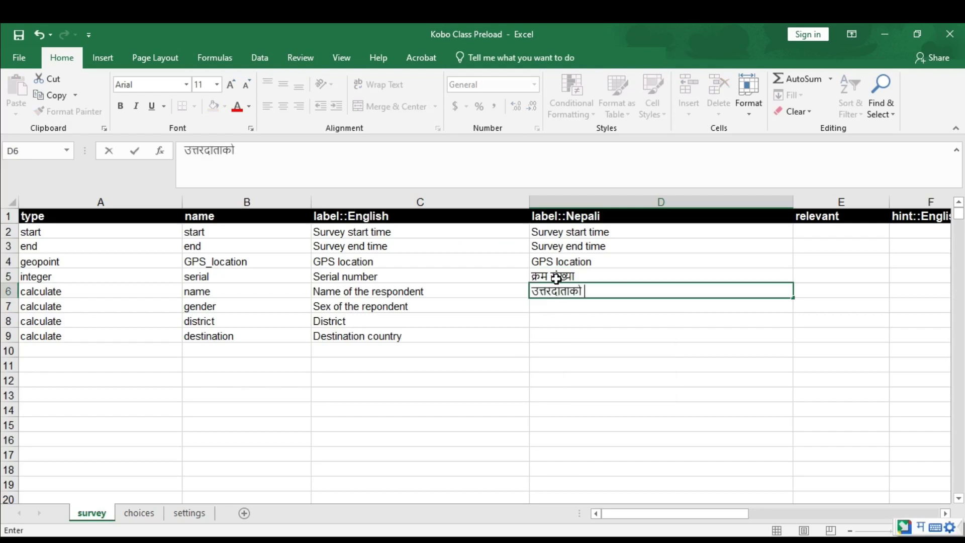
{"action": "type", "text": "naam"}
{"action": "key", "text": "Return"}
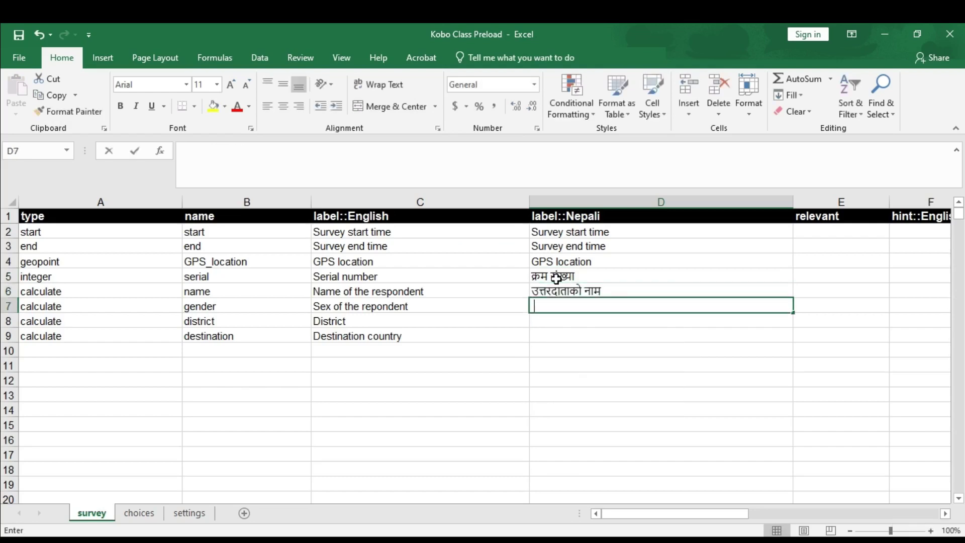
{"action": "type", "text": "lin"}
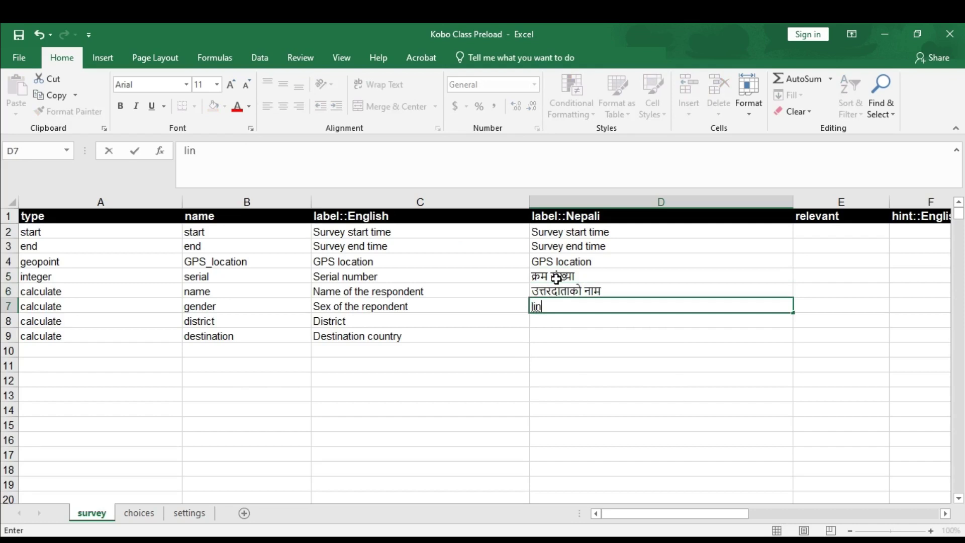
{"action": "type", "text": "g"}
{"action": "key", "text": "Return"}
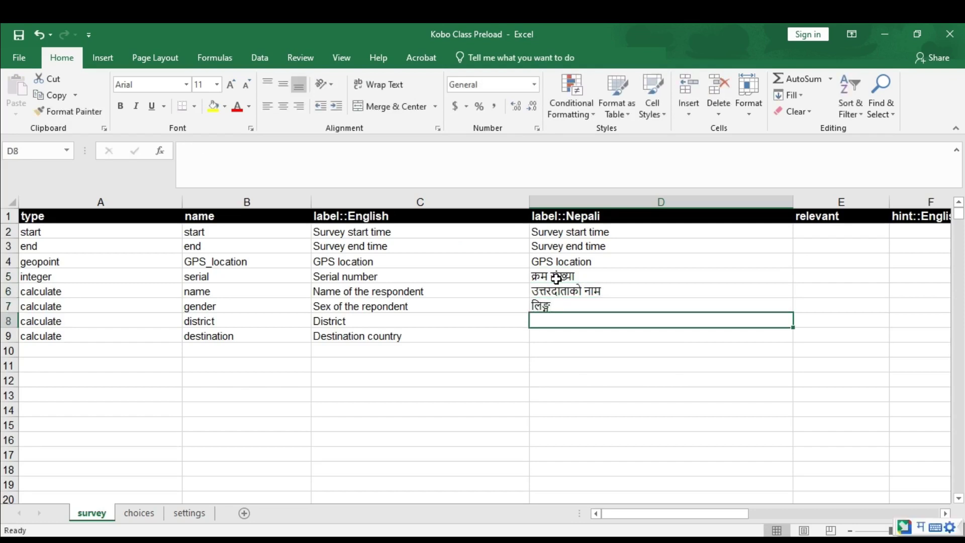
Enter the Nepali labels "जिल्ला" for the district row and "गन्तब्य देश" for the destination row.
{"action": "type", "text": "jilla"}
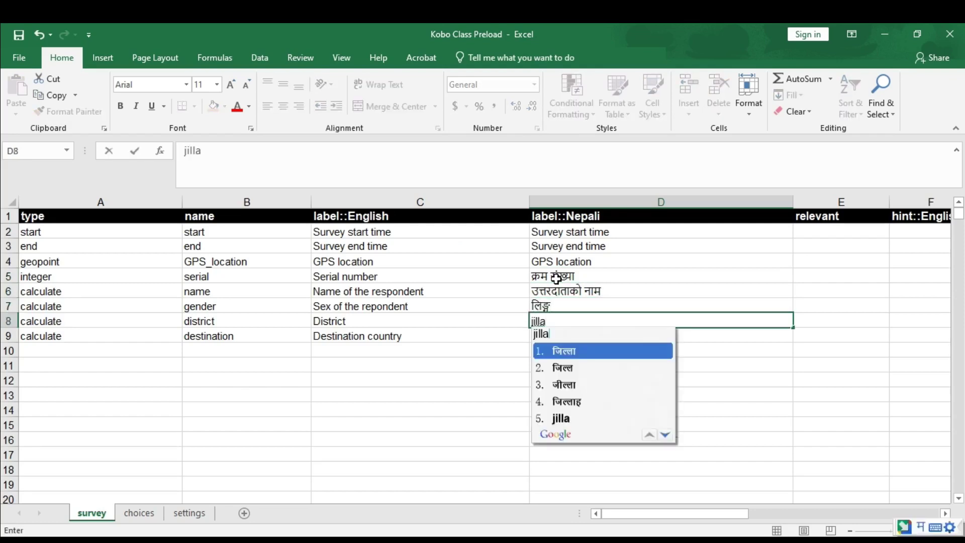
{"action": "key", "text": "Return"}
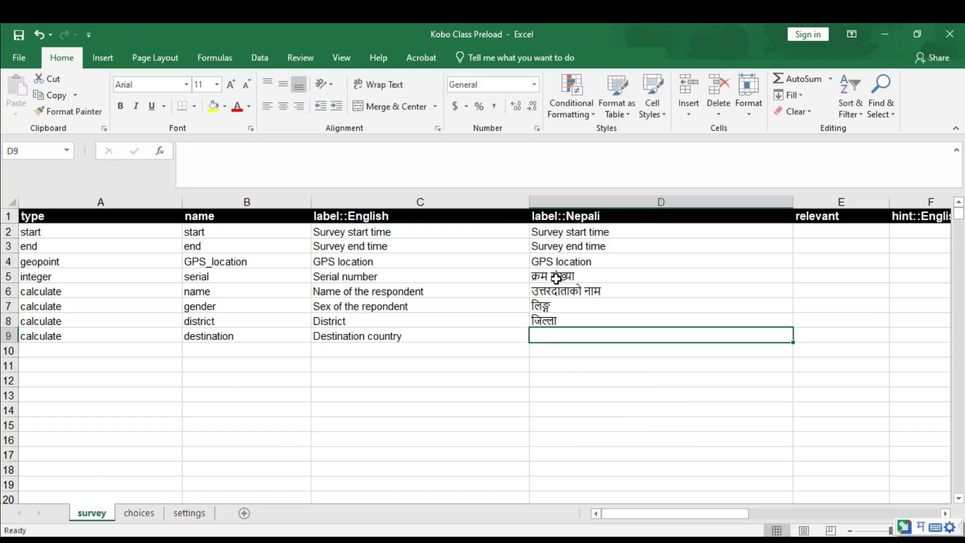
{"action": "type", "text": "gantabya"}
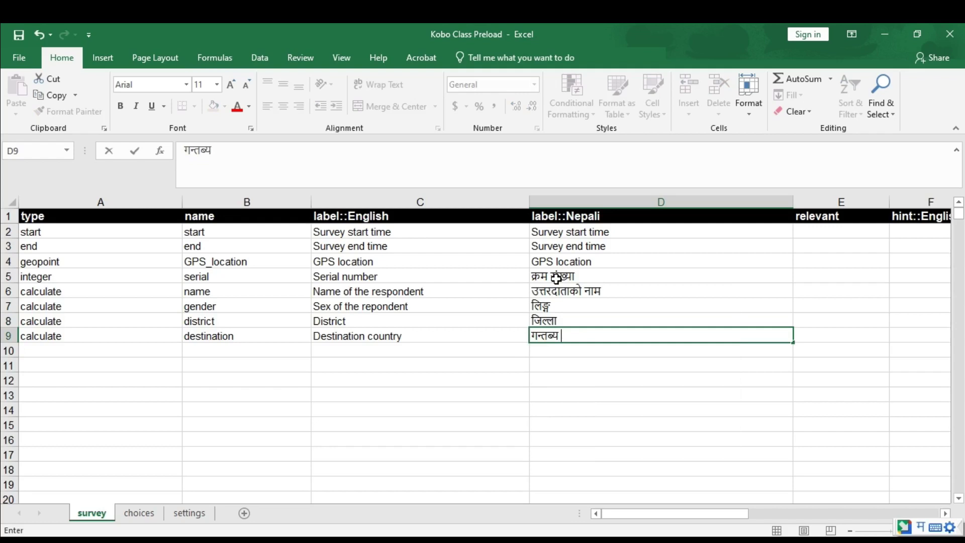
{"action": "type", "text": " desh"}
{"action": "key", "text": "Return"}
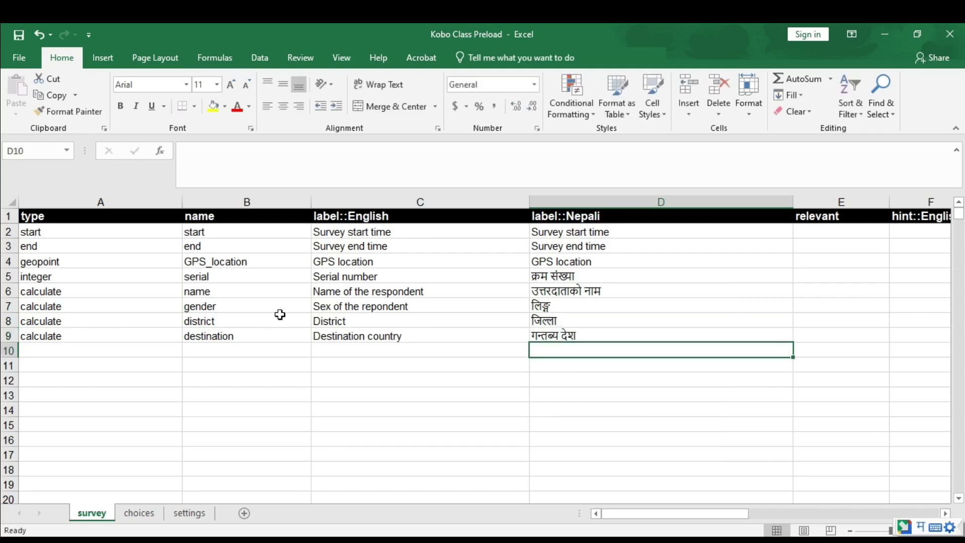
Begin the name row's calculation with a pulldata function that takes 'media' as its source file.
{"action": "left_click_drag", "start_coordinate": [43, 292], "coordinate": [79, 333]}
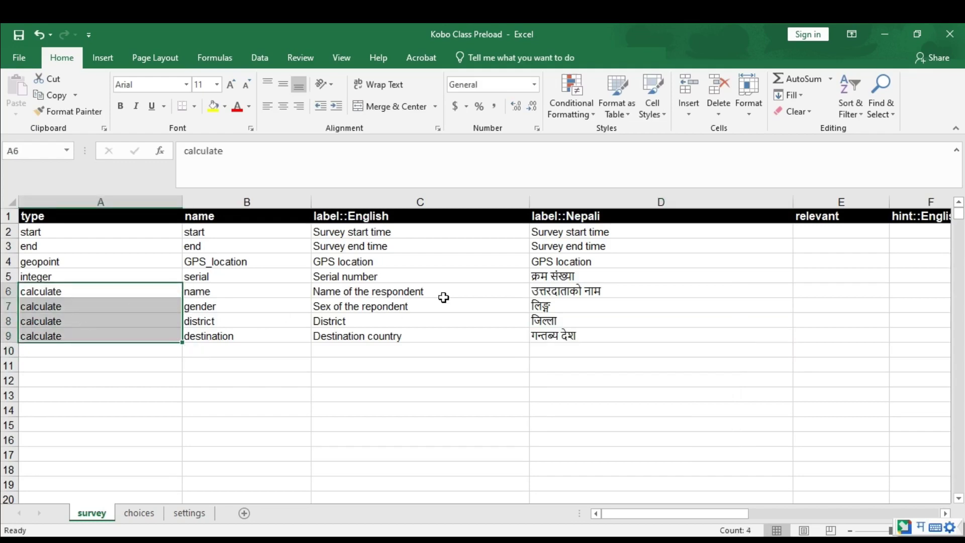
{"action": "key", "text": "Right"}
{"action": "key", "text": "Right"}
{"action": "key", "text": "Right"}
{"action": "key", "text": "Right"}
{"action": "key", "text": "Right"}
{"action": "key", "text": "Right"}
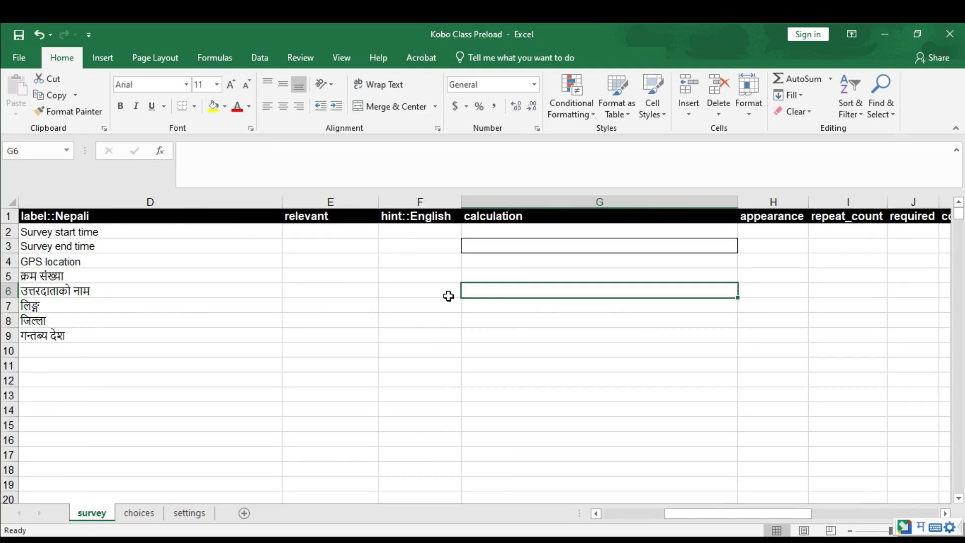
{"action": "type", "text": "pull"}
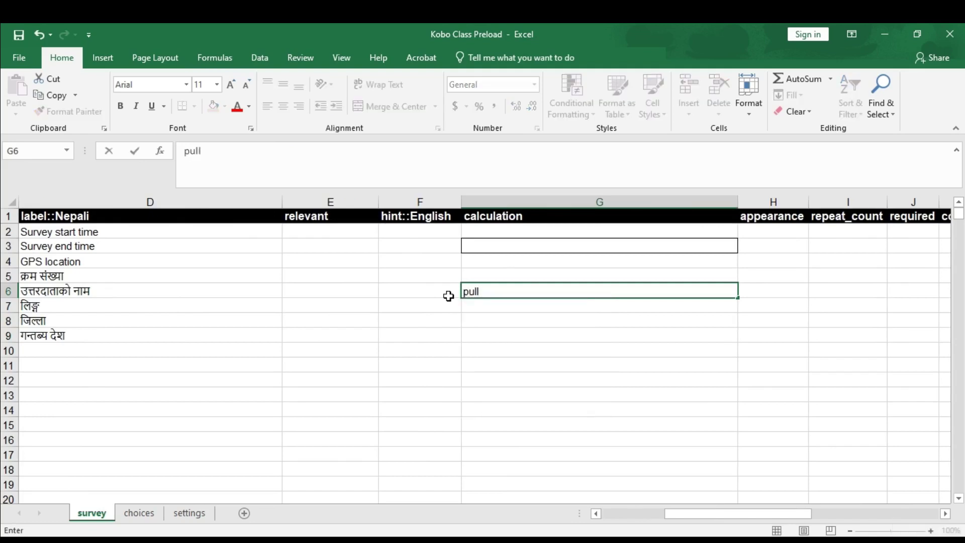
{"action": "type", "text": "data("}
{"action": "key", "text": "alt+Tab"}
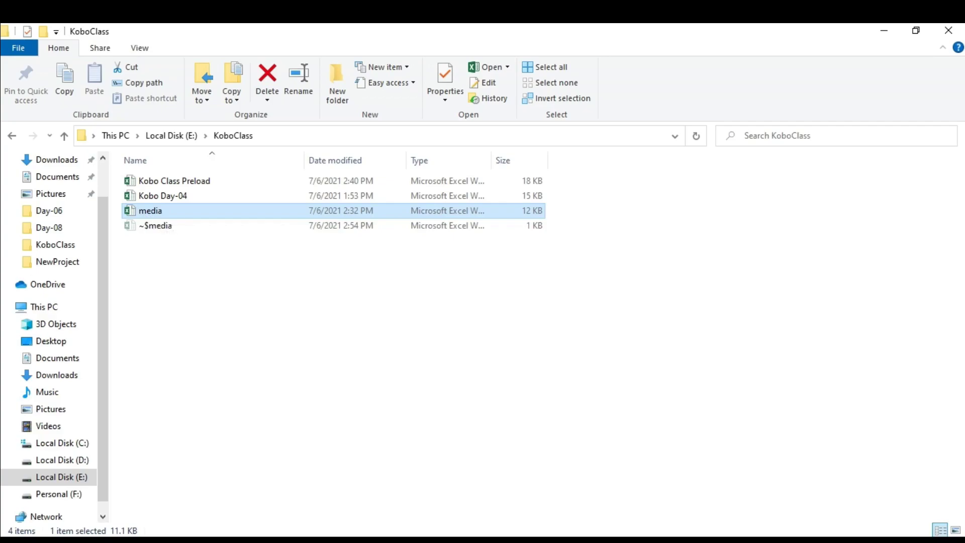
{"action": "key", "text": "alt+Tab"}
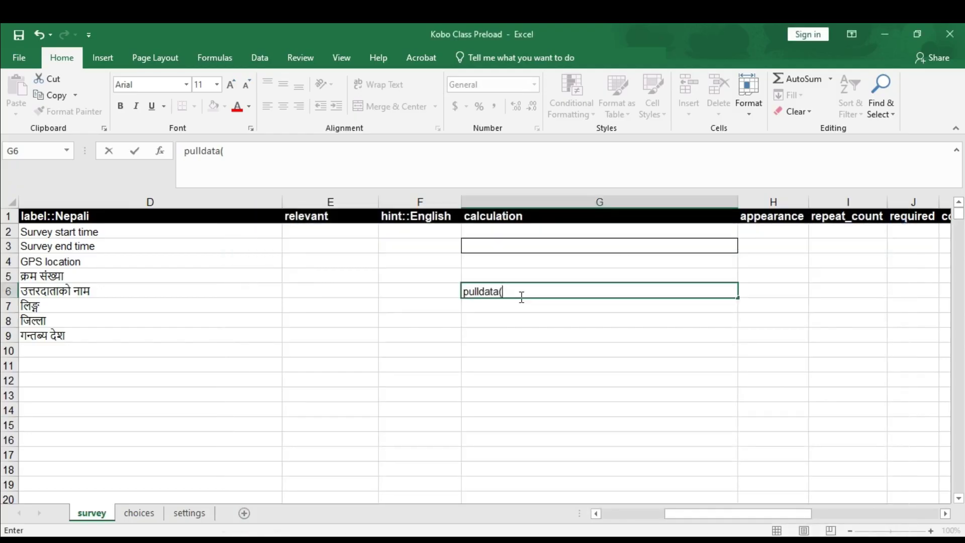
{"action": "type", "text": "m"}
{"action": "key", "text": "BackSpace"}
{"action": "type", "text": "'media',"}
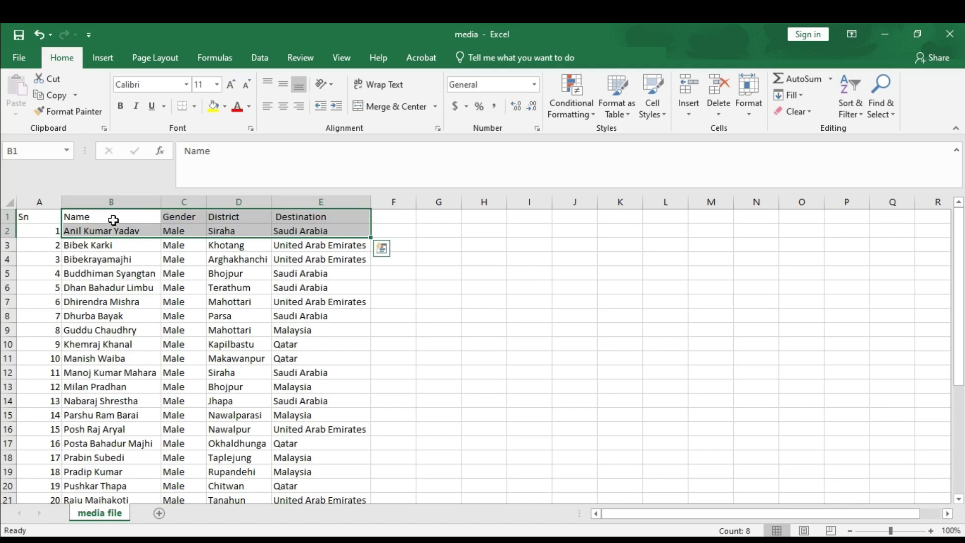
Copy the Name header from the media workbook and extend the name row's calculation with 'Name' and the key column 'Sn'.
{"action": "left_click", "coordinate": [114, 220]}
{"action": "double_click", "coordinate": [102, 219]}
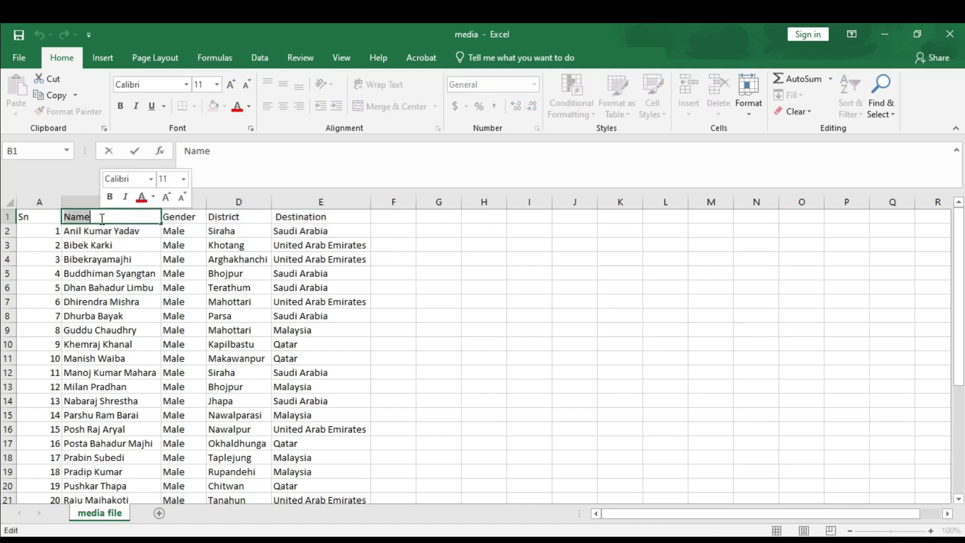
{"action": "key", "text": "ctrl+c"}
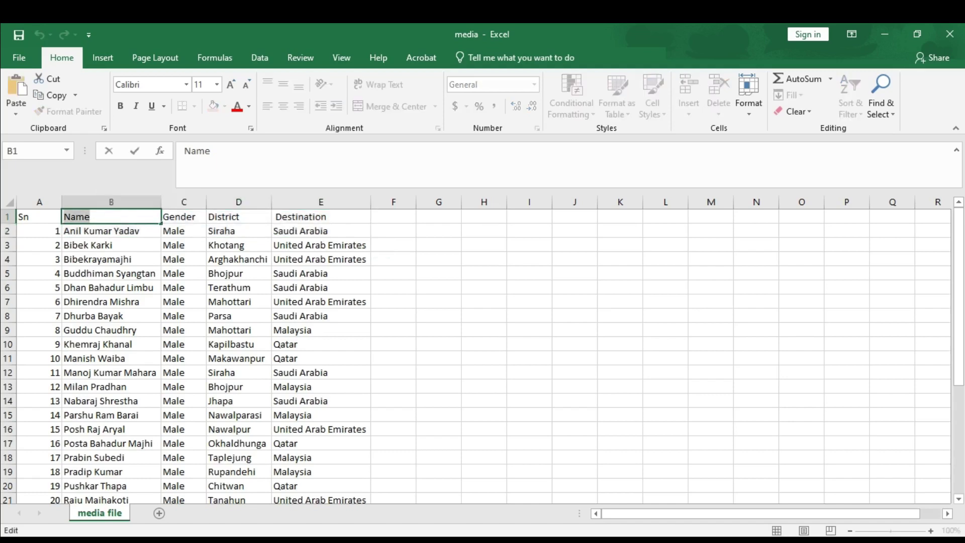
{"action": "left_click", "coordinate": [470, 540]}
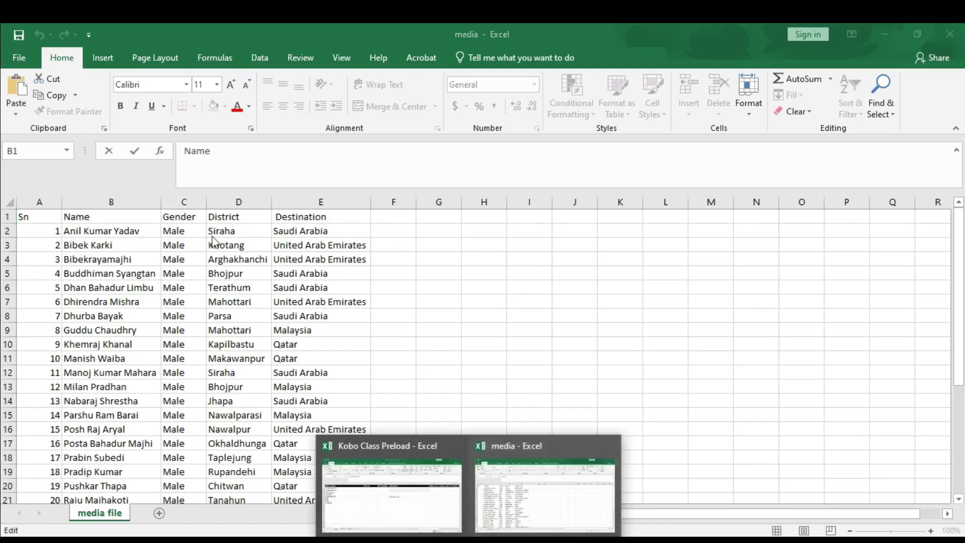
{"action": "left_click", "coordinate": [556, 500]}
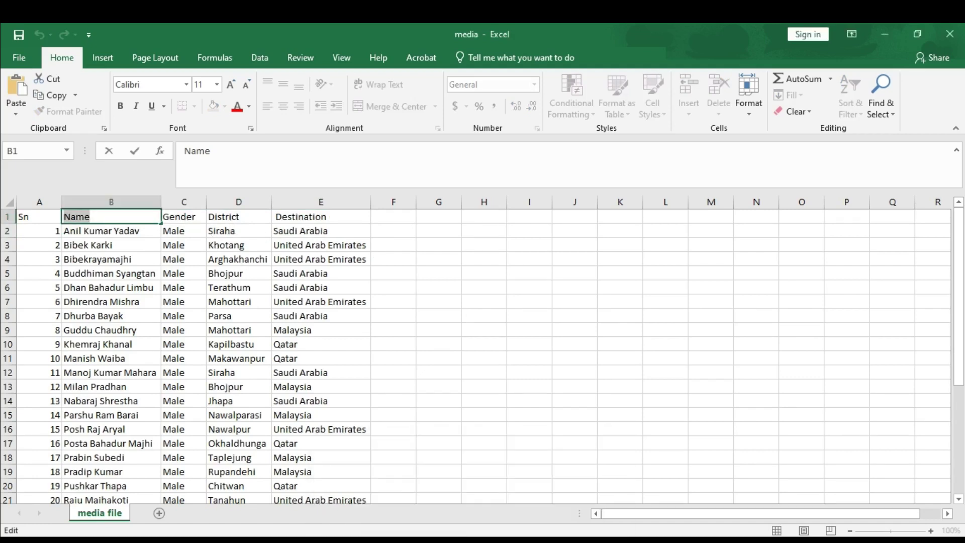
{"action": "left_click", "coordinate": [469, 540]}
{"action": "mouse_move", "coordinate": [378, 471]}
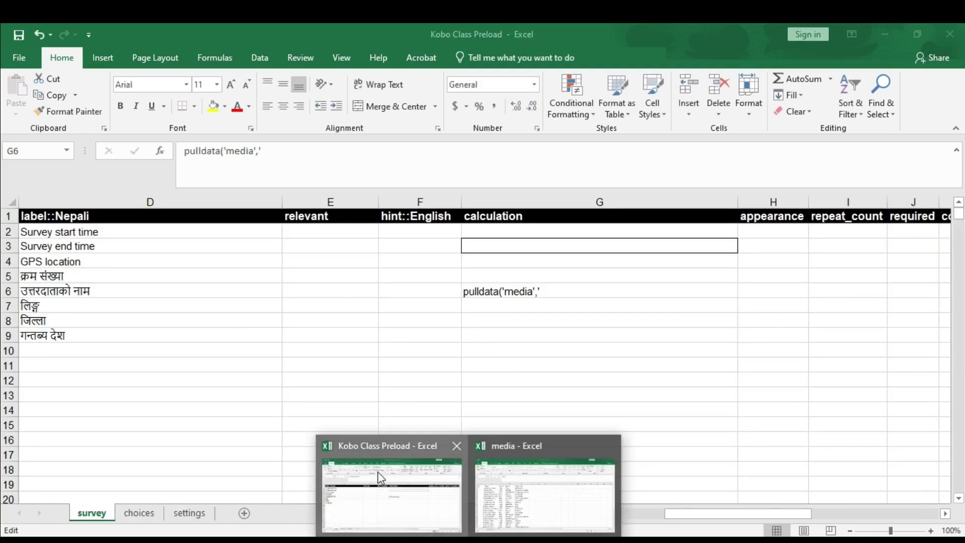
{"action": "left_click", "coordinate": [378, 471]}
{"action": "type", "text": "Name"}
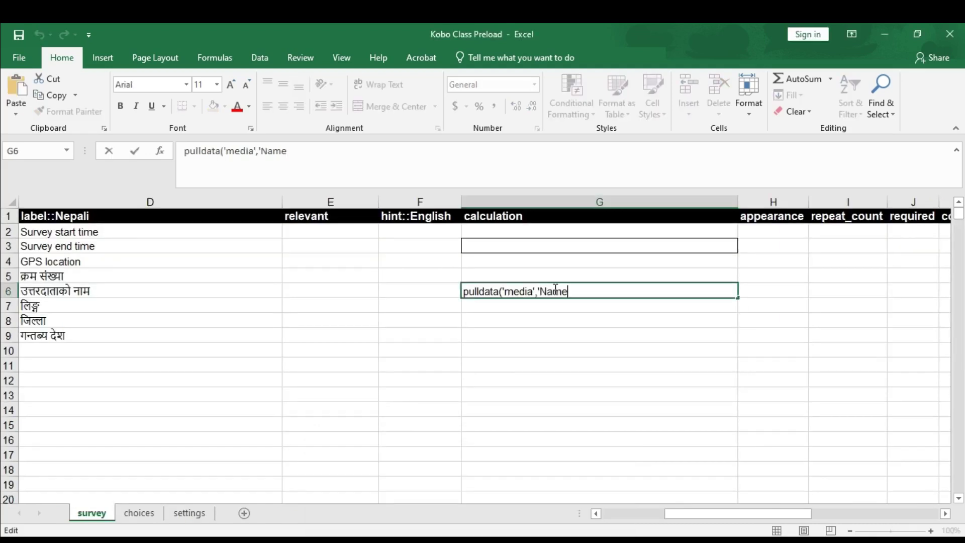
{"action": "type", "text": "', 'Sn',"}
Examine how the media workbook's serial numbers match the respondents' details, and compare the column names used in the pulldata calculation.
{"action": "left_click", "coordinate": [469, 540]}
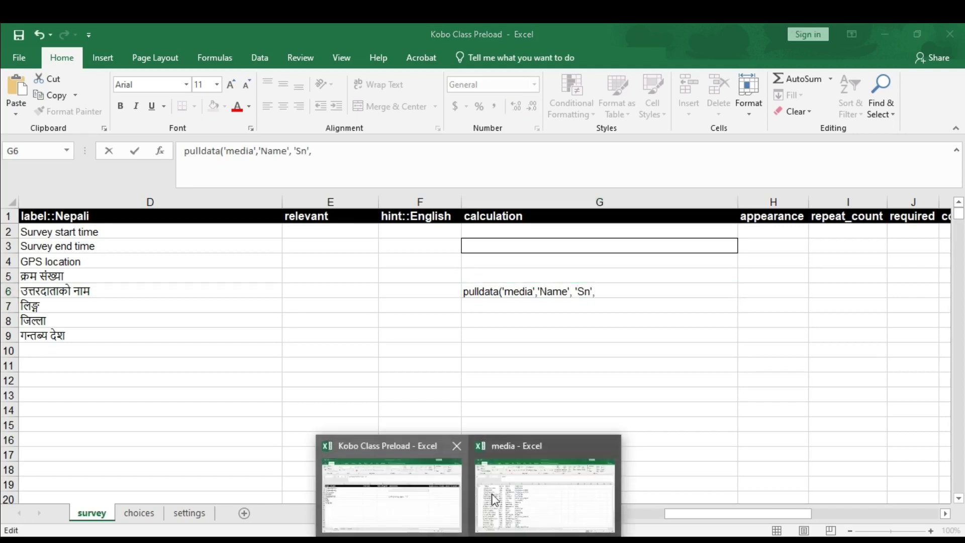
{"action": "left_click", "coordinate": [540, 500]}
{"action": "left_click", "coordinate": [41, 231]}
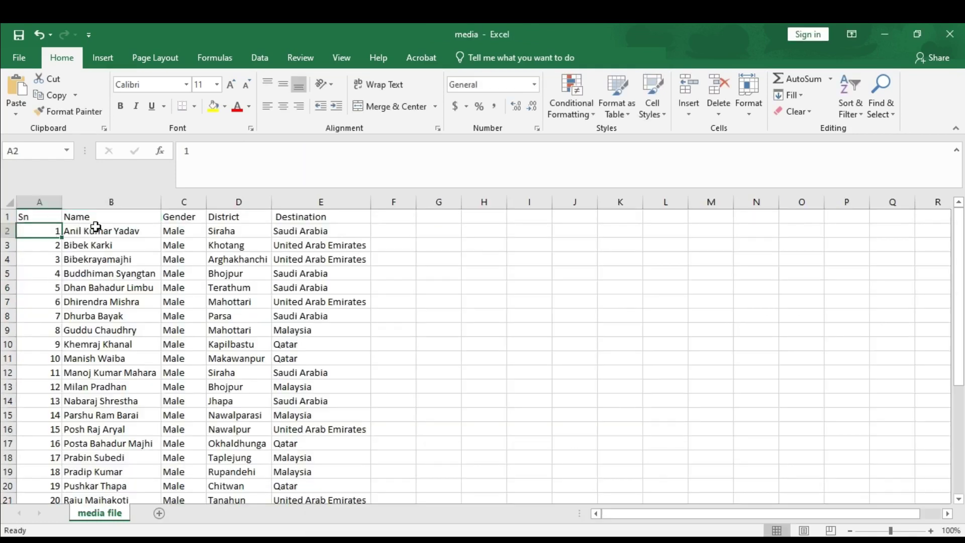
{"action": "left_click_drag", "start_coordinate": [106, 230], "coordinate": [333, 232]}
{"action": "left_click_drag", "start_coordinate": [82, 246], "coordinate": [110, 245]}
{"action": "left_click_drag", "start_coordinate": [253, 247], "coordinate": [322, 246]}
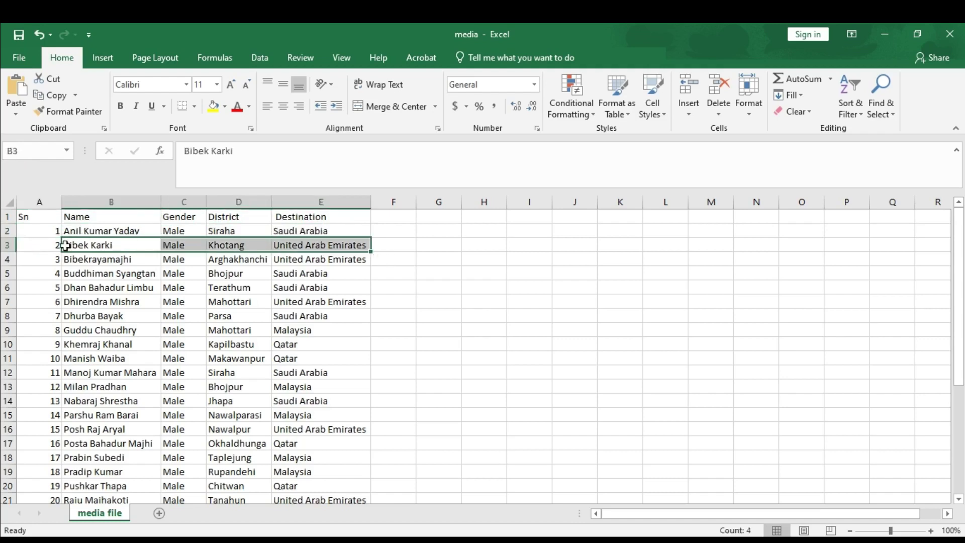
{"action": "left_click_drag", "start_coordinate": [70, 259], "coordinate": [368, 250]}
{"action": "left_click", "coordinate": [468, 540]}
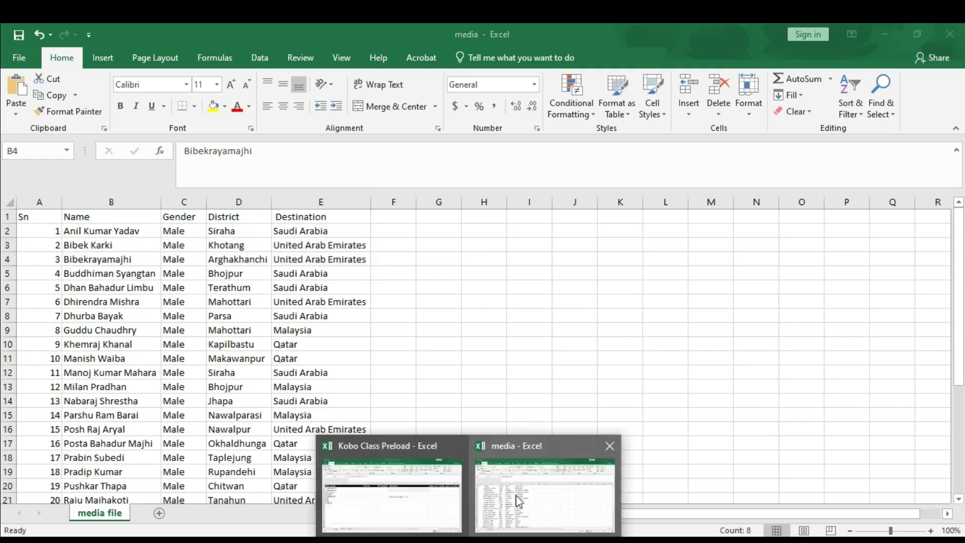
{"action": "left_click", "coordinate": [381, 505]}
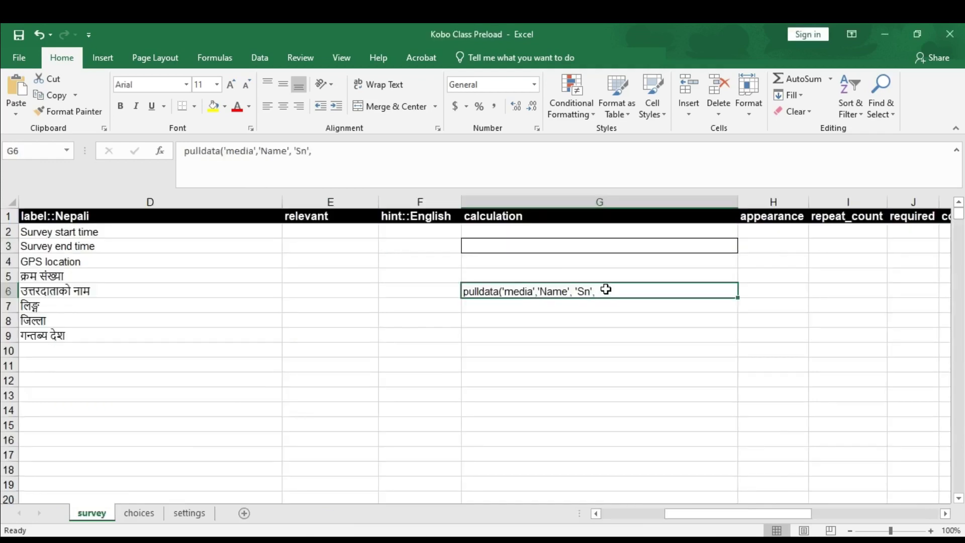
{"action": "double_click", "coordinate": [543, 291]}
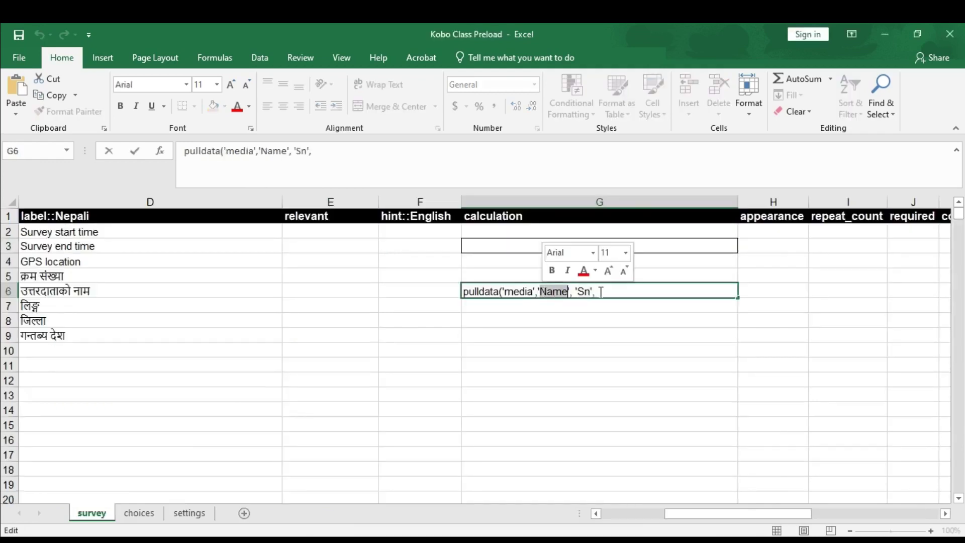
{"action": "left_click_drag", "start_coordinate": [601, 292], "coordinate": [591, 292]}
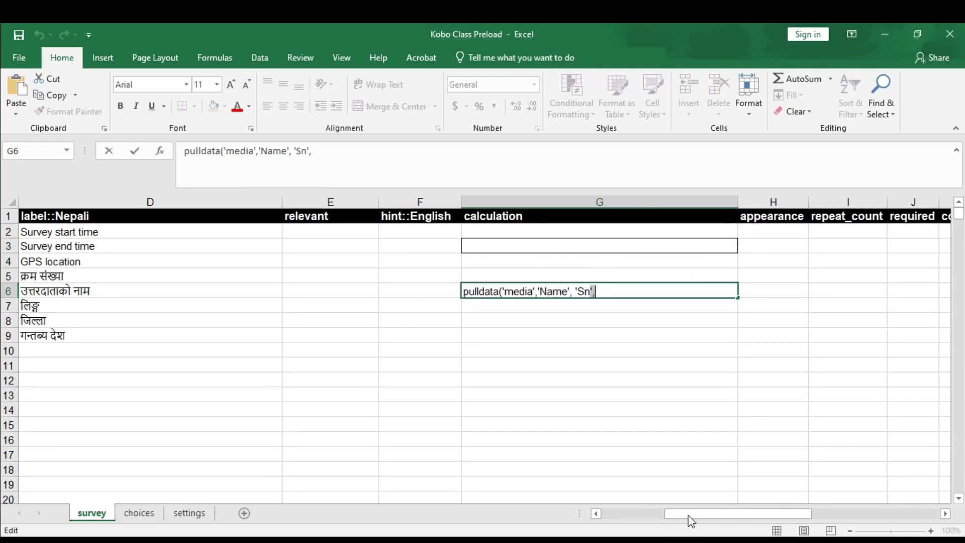
Check the serial question's field name and complete the name row's calculation as pulldata('media','Name', 'Sn', ${serial}).
{"action": "left_click", "coordinate": [652, 512]}
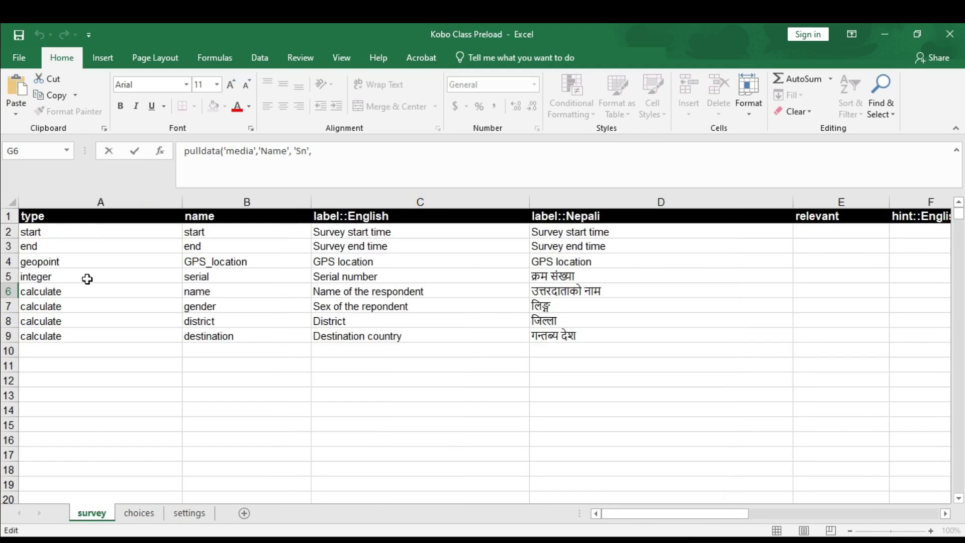
{"action": "double_click", "coordinate": [196, 276]}
{"action": "left_click_drag", "start_coordinate": [184, 276], "coordinate": [202, 276]}
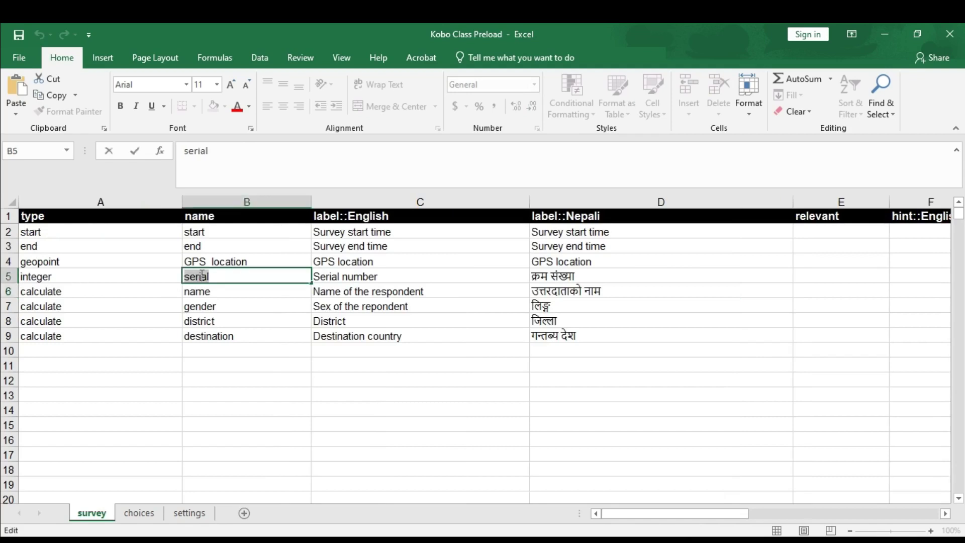
{"action": "left_click", "coordinate": [396, 271]}
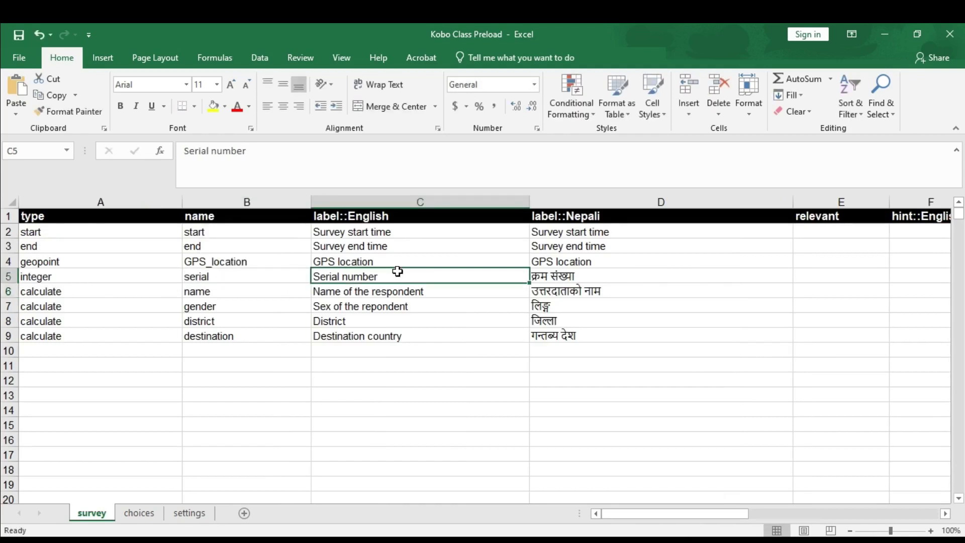
{"action": "key", "text": "Right"}
{"action": "key", "text": "Right"}
{"action": "key", "text": "Right"}
{"action": "key", "text": "Right"}
{"action": "key", "text": "Right"}
{"action": "key", "text": "Right"}
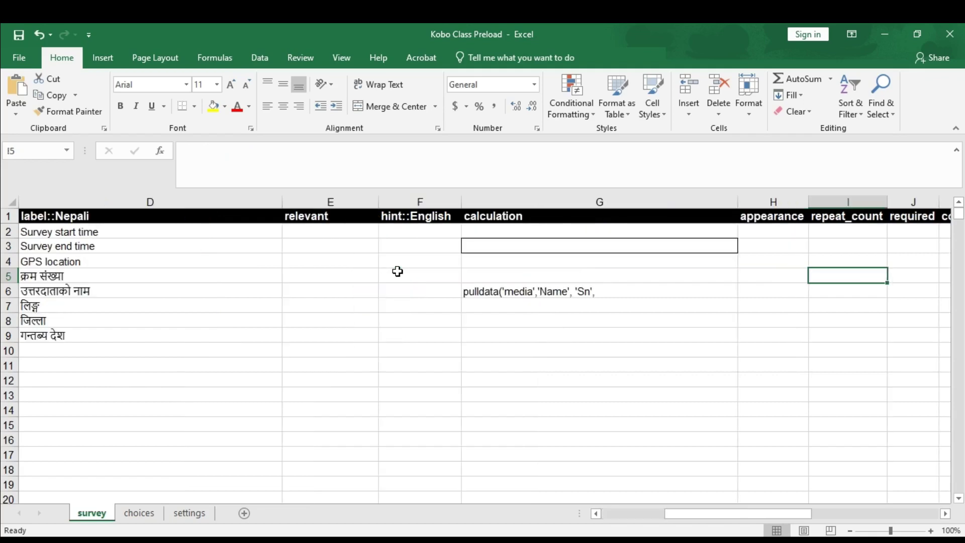
{"action": "double_click", "coordinate": [617, 291]}
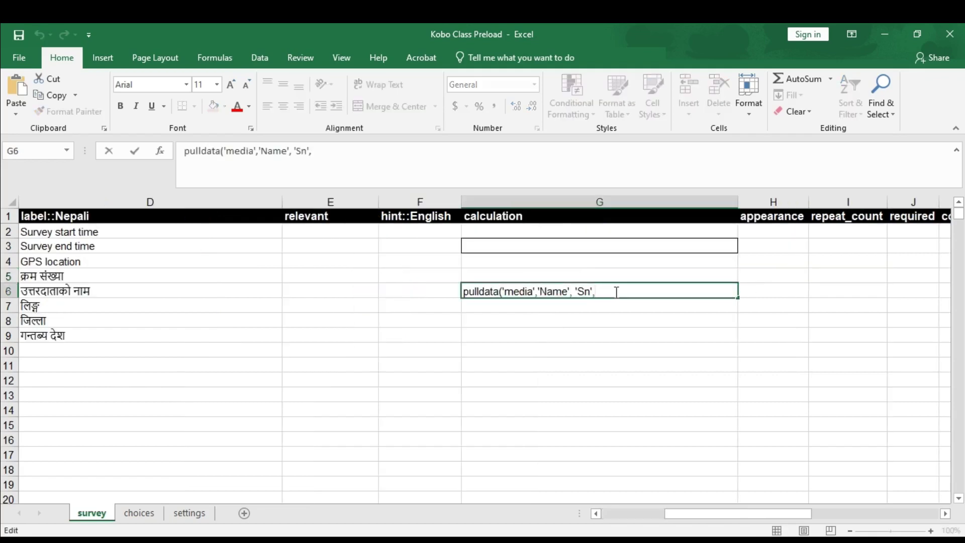
{"action": "type", "text": "${serial"}
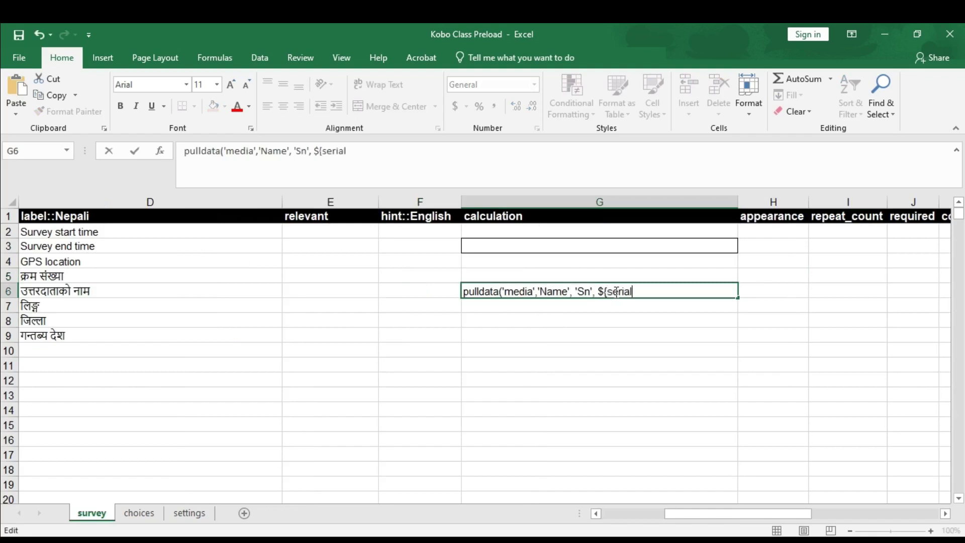
{"action": "type", "text": "})"}
Copy the name row's pulldata calculation to the three rows below, changing their source columns to 'Gender', 'District' and 'Destination' respectively.
{"action": "left_click_drag", "start_coordinate": [735, 300], "coordinate": [634, 342]}
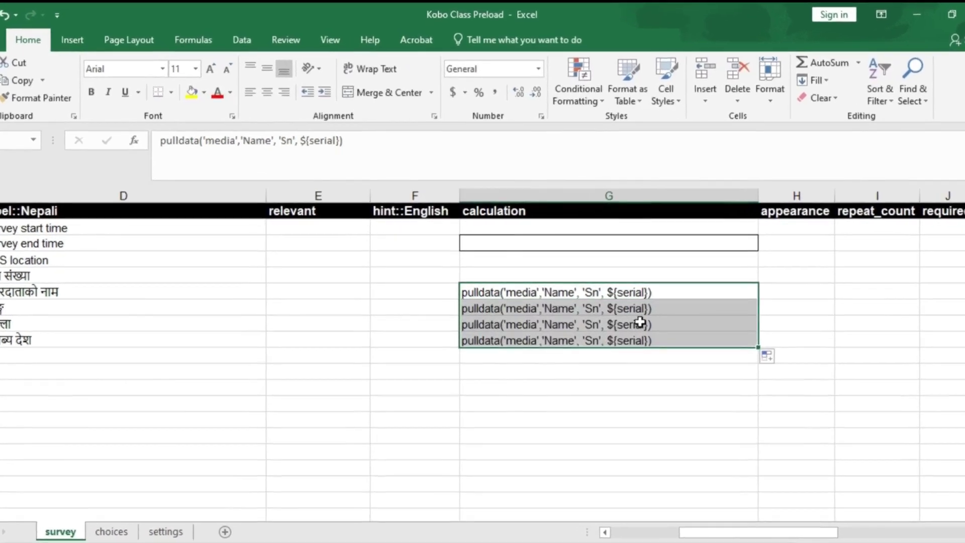
{"action": "double_click", "coordinate": [570, 308]}
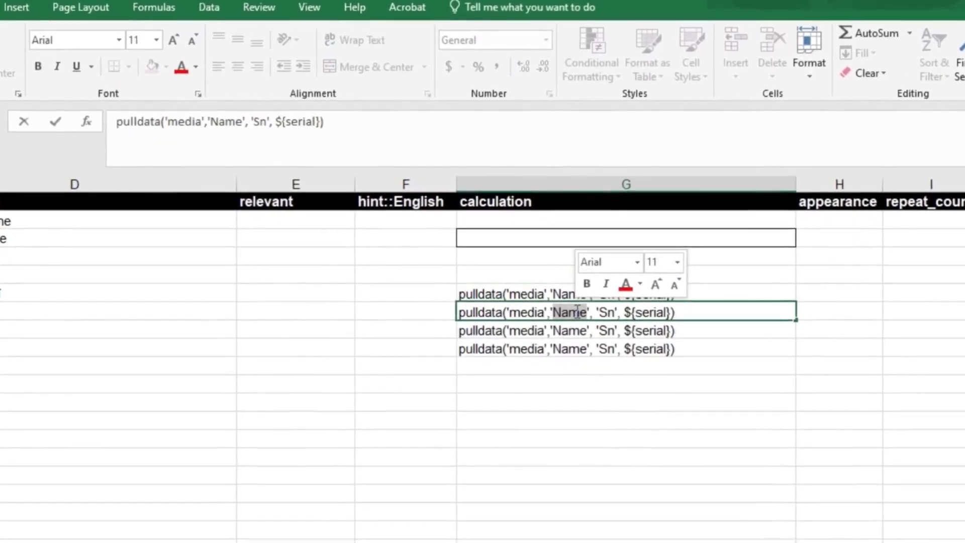
{"action": "type", "text": "Gender"}
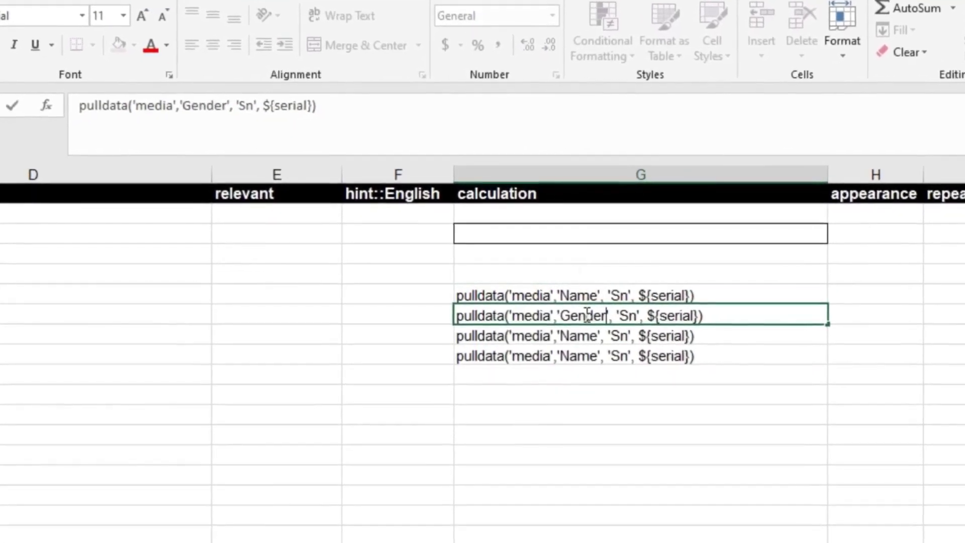
{"action": "double_click", "coordinate": [577, 334]}
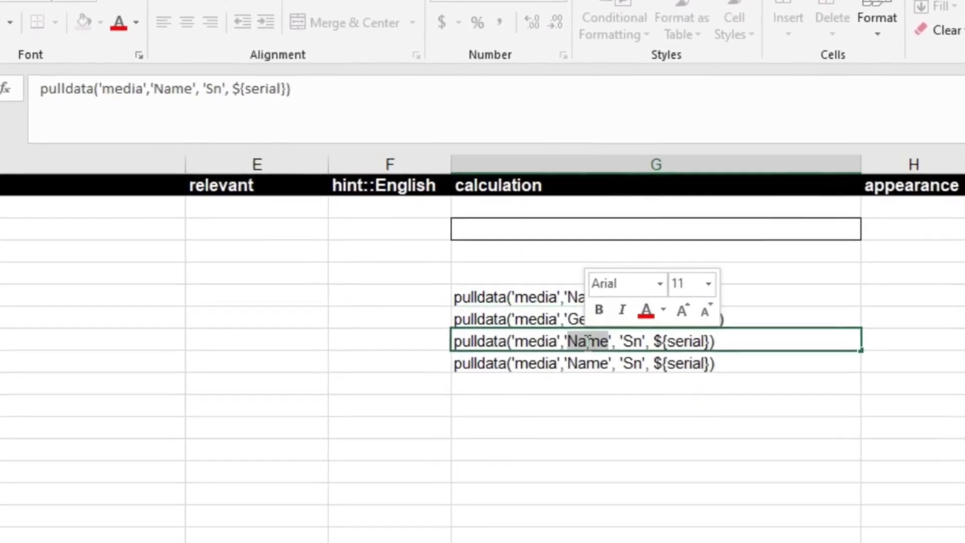
{"action": "type", "text": "District"}
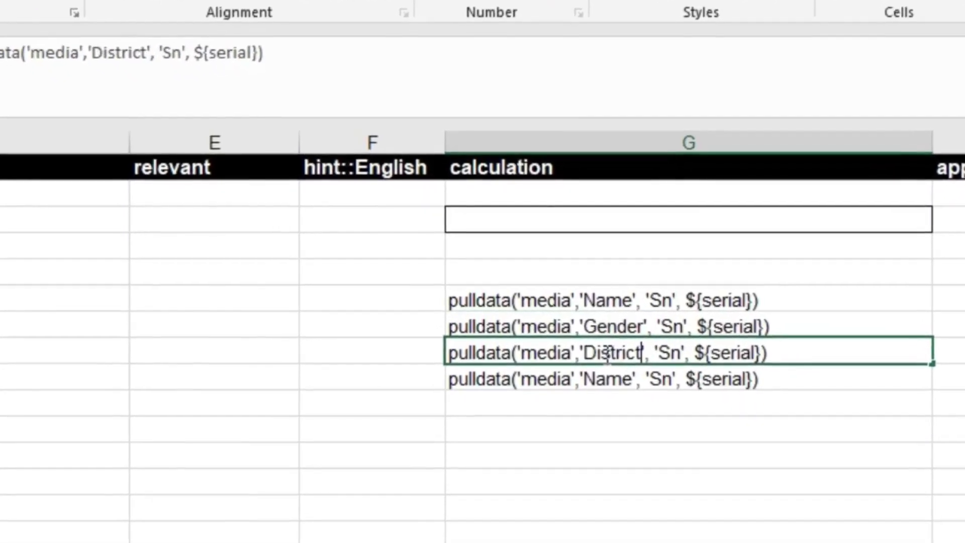
{"action": "double_click", "coordinate": [610, 378]}
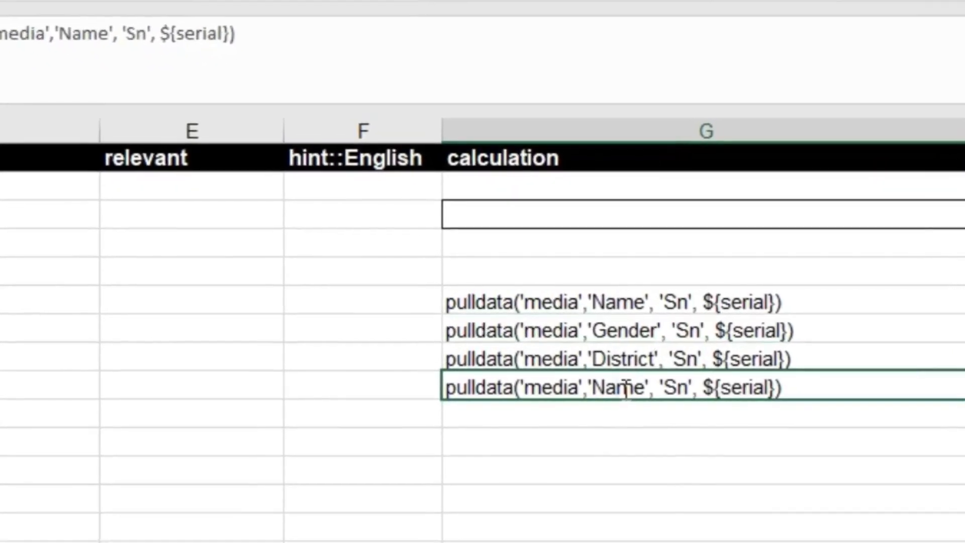
{"action": "double_click", "coordinate": [621, 386]}
{"action": "type", "text": "Destination"}
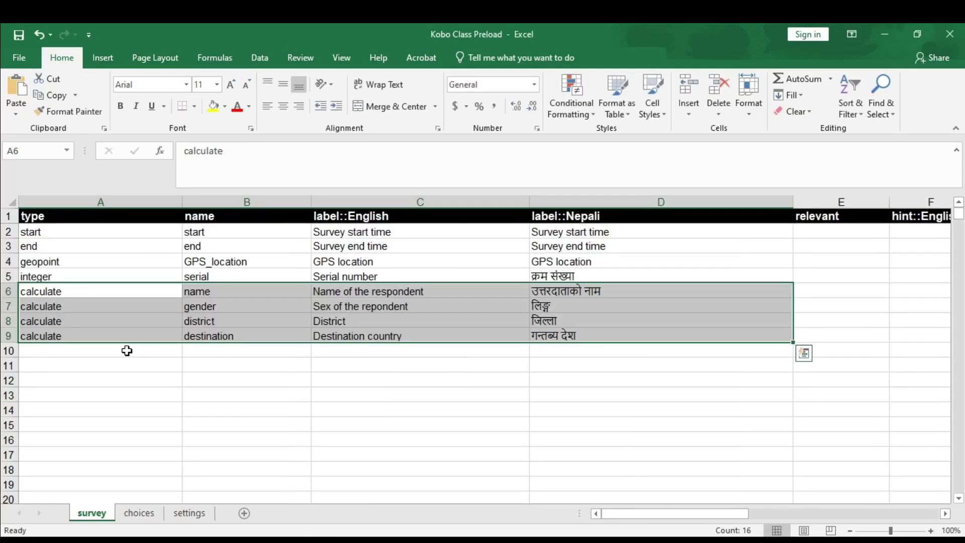
Add a note question named basic_info in row 10, below the calculate rows.
{"action": "left_click", "coordinate": [127, 350]}
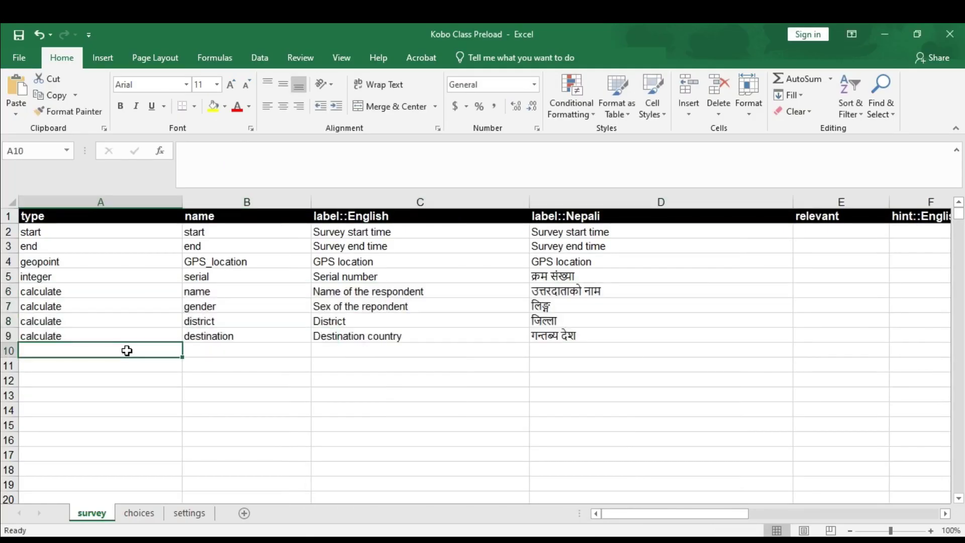
{"action": "type", "text": "note"}
{"action": "key", "text": "Tab"}
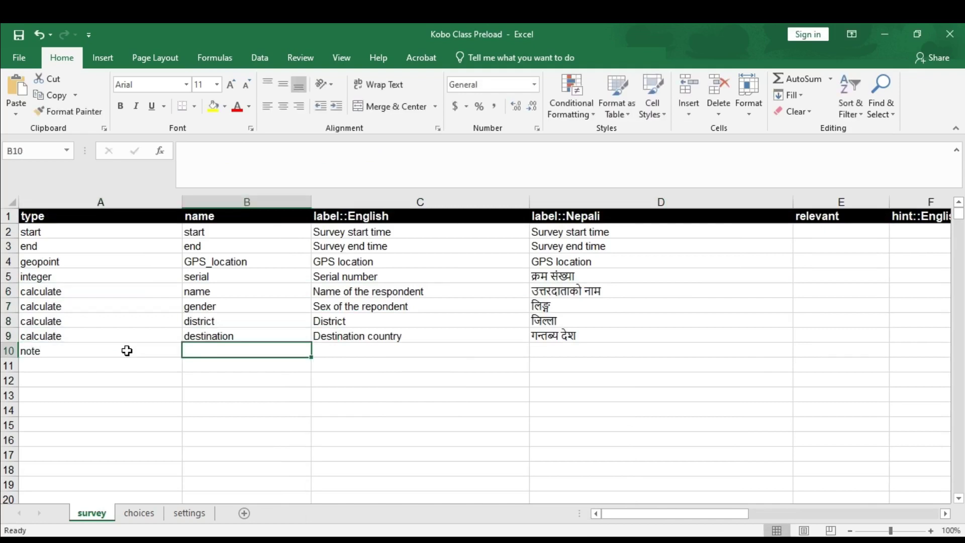
{"action": "type", "text": "bas"}
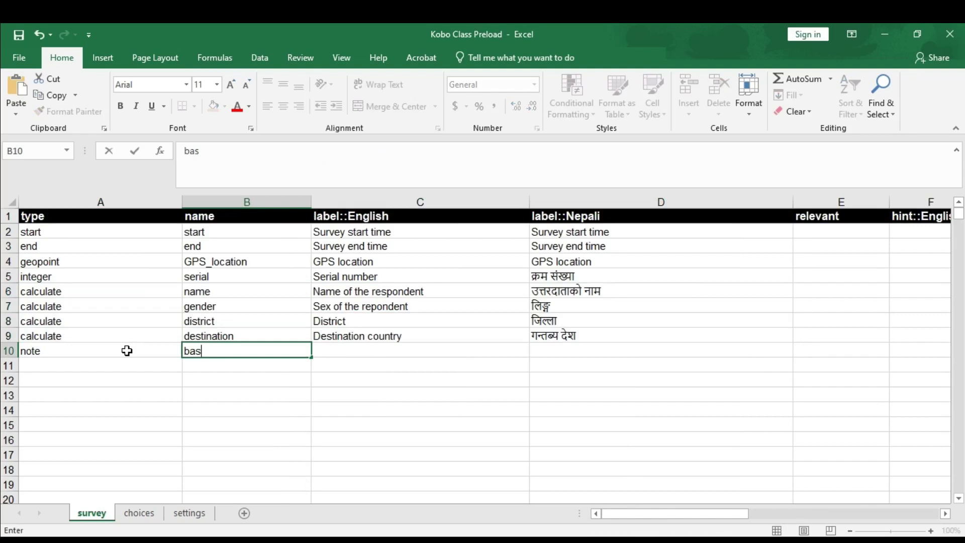
{"action": "type", "text": "id"}
{"action": "type", "text": "_info"}
Start the note's English label with the line "Name: ${name}", copying the field name from the name row.
{"action": "double_click", "coordinate": [338, 349]}
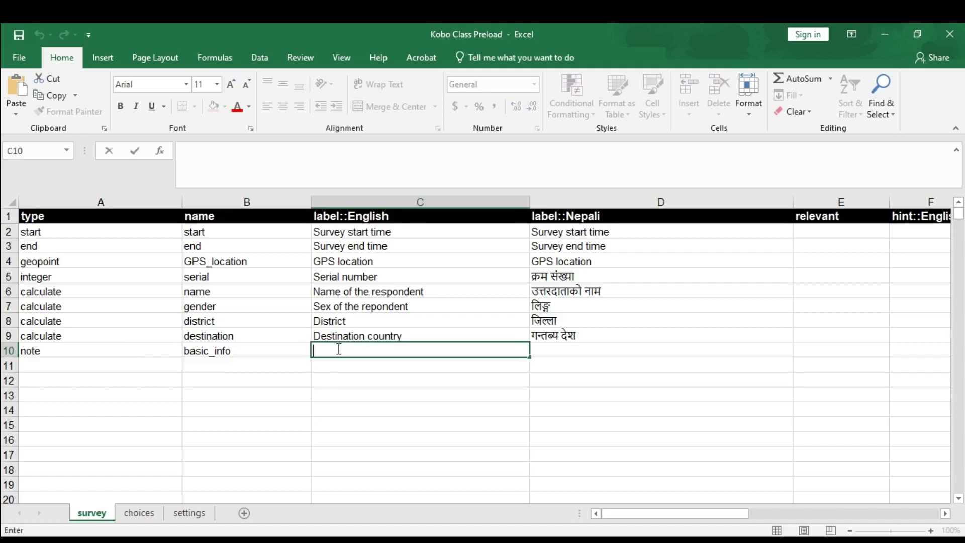
{"action": "type", "text": "N"}
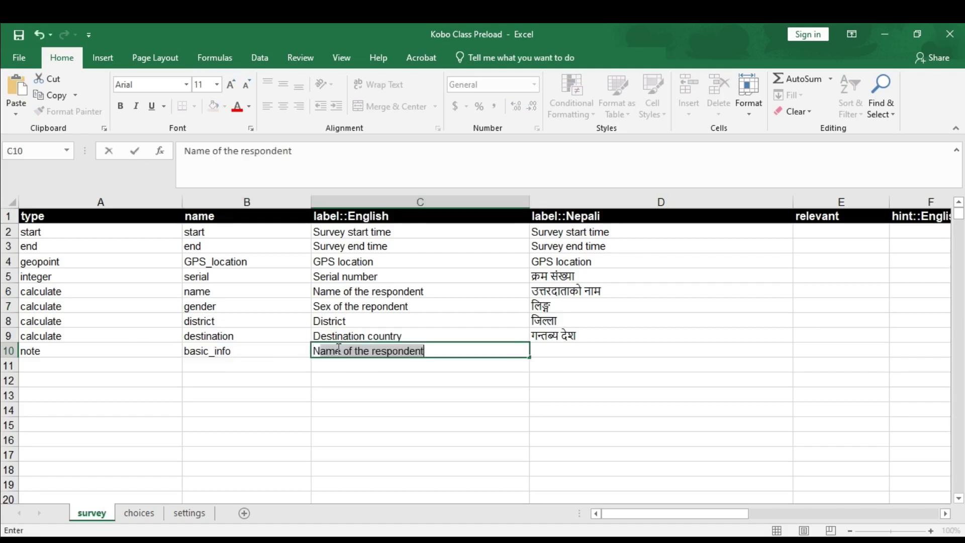
{"action": "type", "text": "ame: $"}
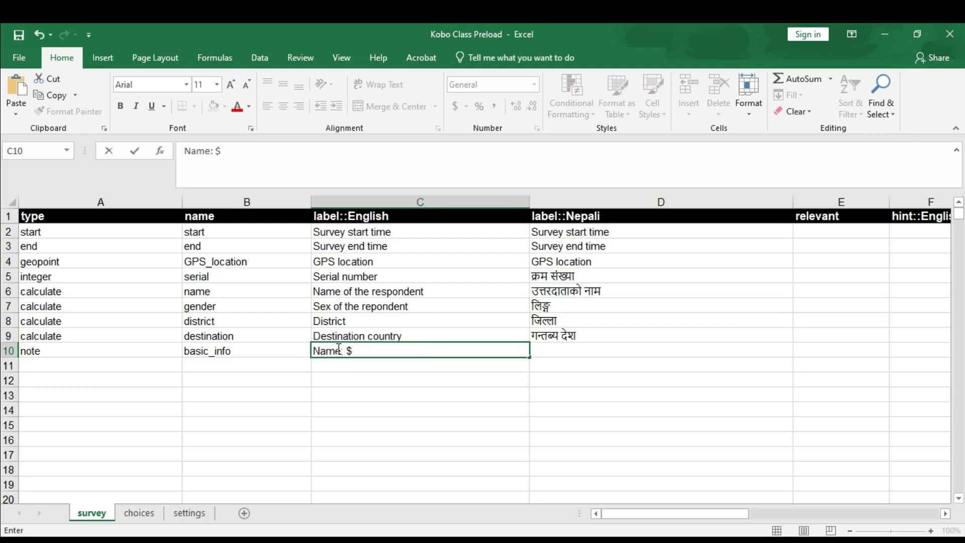
{"action": "type", "text": "{"}
{"action": "double_click", "coordinate": [219, 293]}
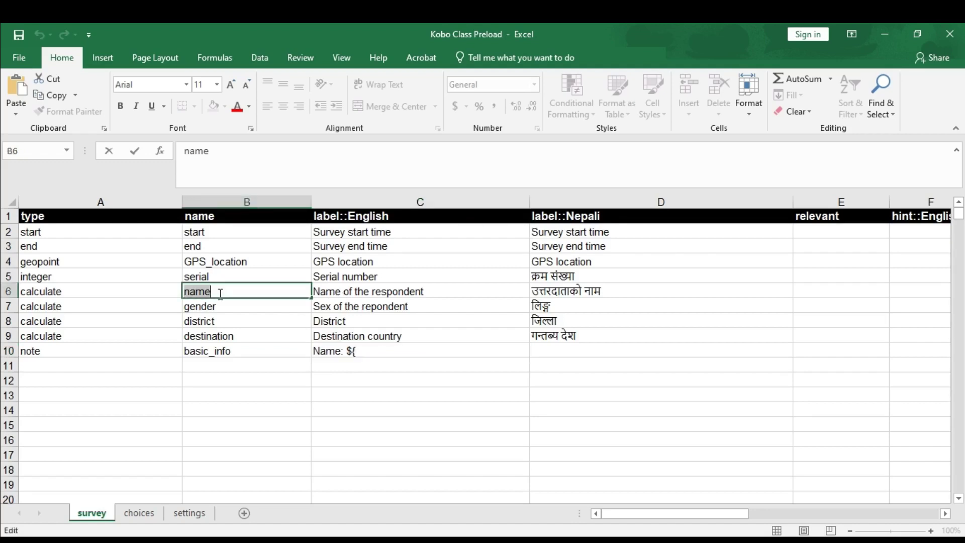
{"action": "key", "text": "ctrl+c"}
{"action": "double_click", "coordinate": [372, 351]}
{"action": "key", "text": "ctrl+v"}
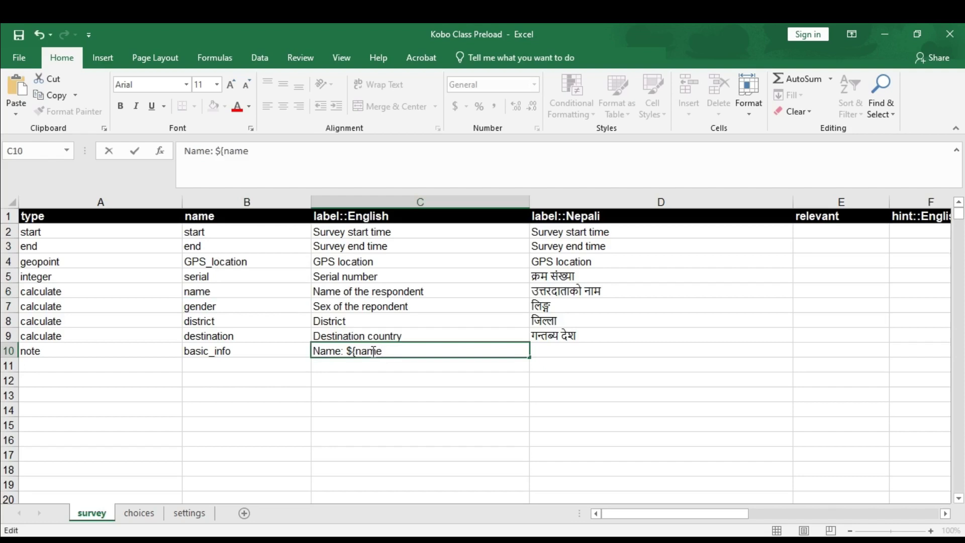
{"action": "type", "text": "}"}
{"action": "key", "text": "alt+Return"}
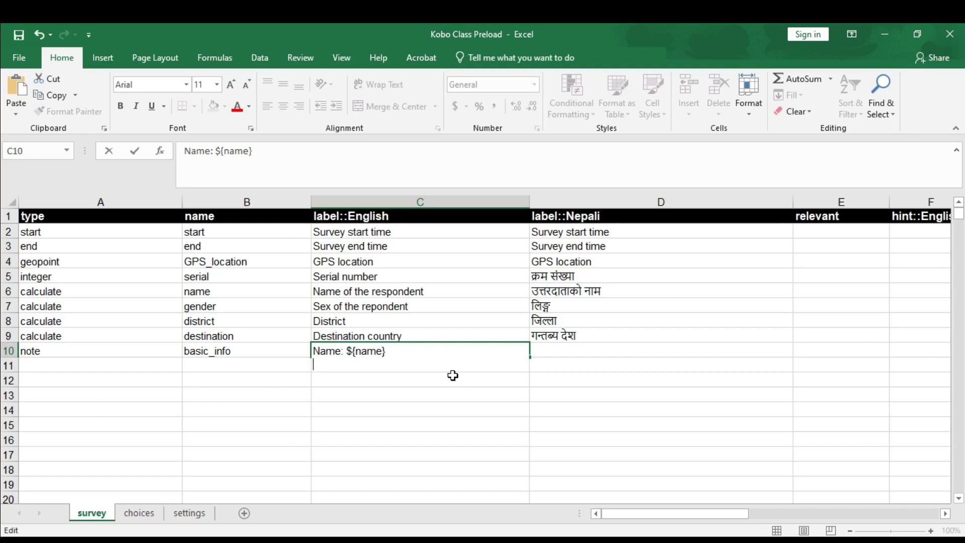
Add a second line "Sex: ${gender}" to the note's English label, reusing the gender row's field name.
{"action": "type", "text": "Sex: ${"}
{"action": "left_click", "coordinate": [222, 306]}
{"action": "double_click", "coordinate": [222, 306]}
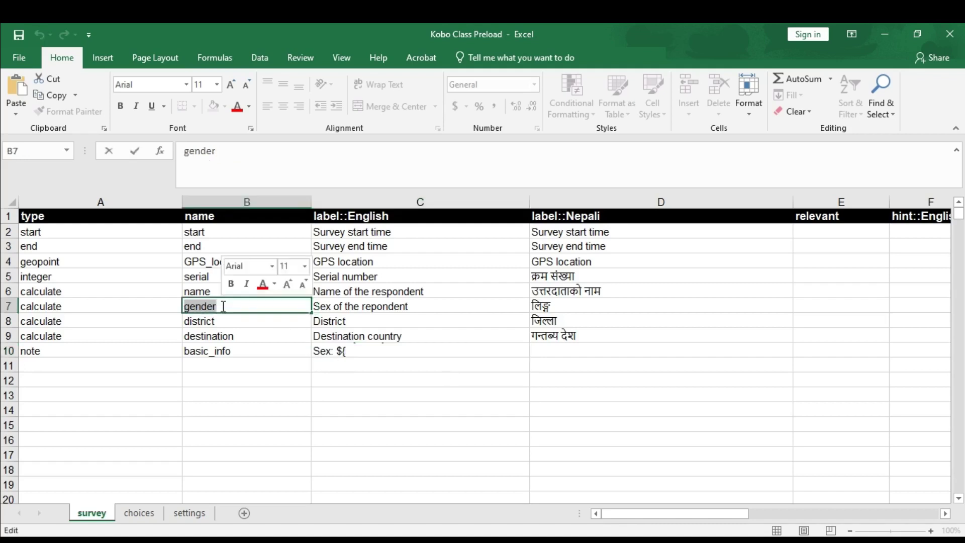
{"action": "double_click", "coordinate": [366, 352]}
{"action": "key", "text": "ctrl+v"}
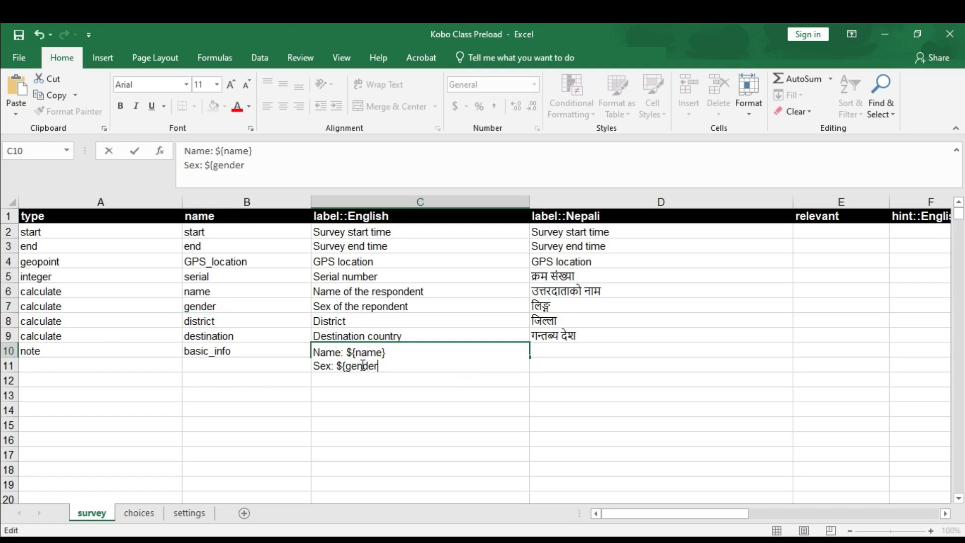
{"action": "type", "text": "}"}
{"action": "key", "text": "BackSpace"}
{"action": "type", "text": "}"}
{"action": "key", "text": "alt+Return"}
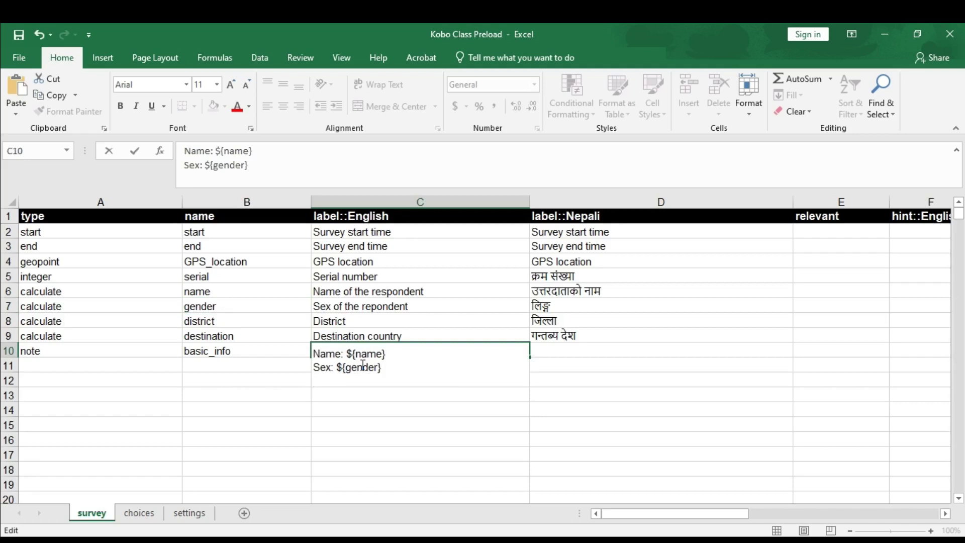
Add a third line "District: ${district}" to the note's English label, reusing the district row's field name.
{"action": "type", "text": "District: $"}
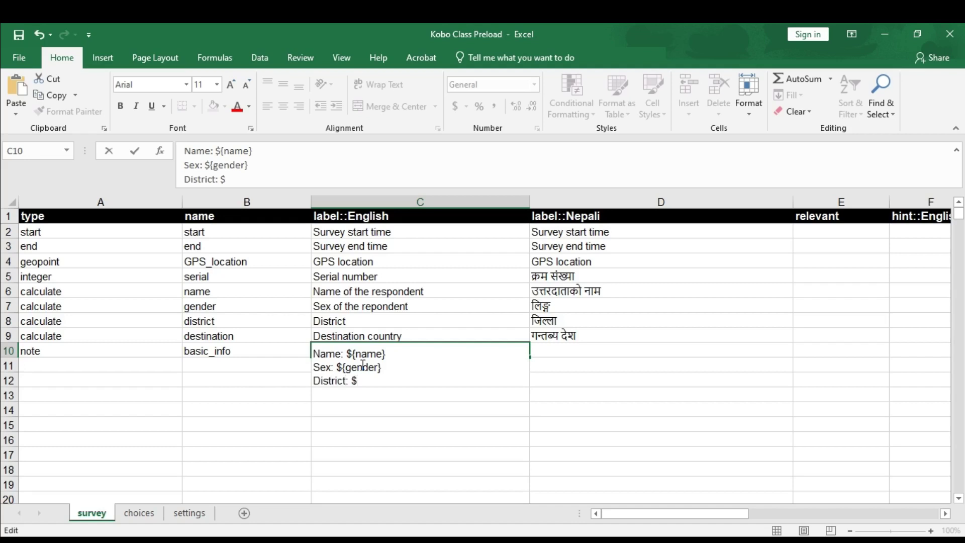
{"action": "type", "text": "{"}
{"action": "double_click", "coordinate": [209, 322]}
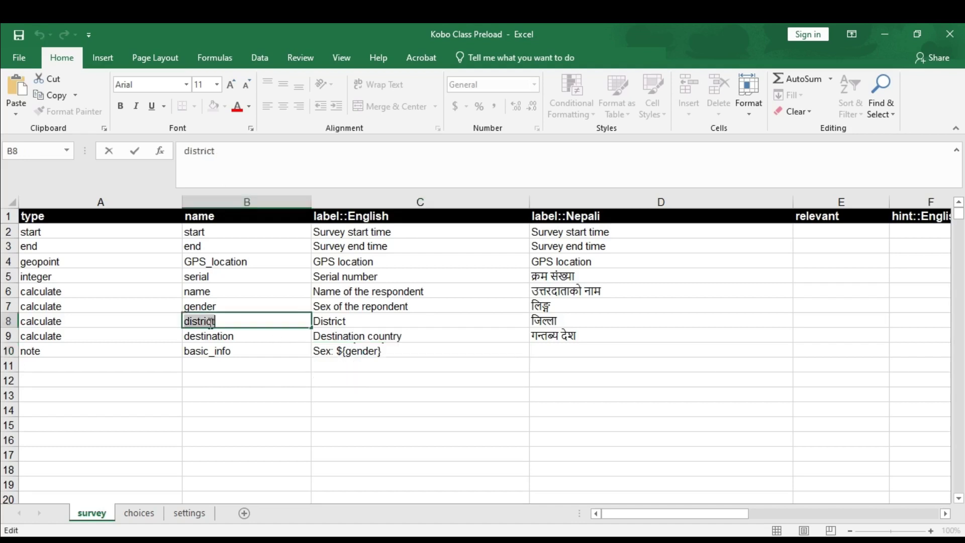
{"action": "double_click", "coordinate": [353, 357]}
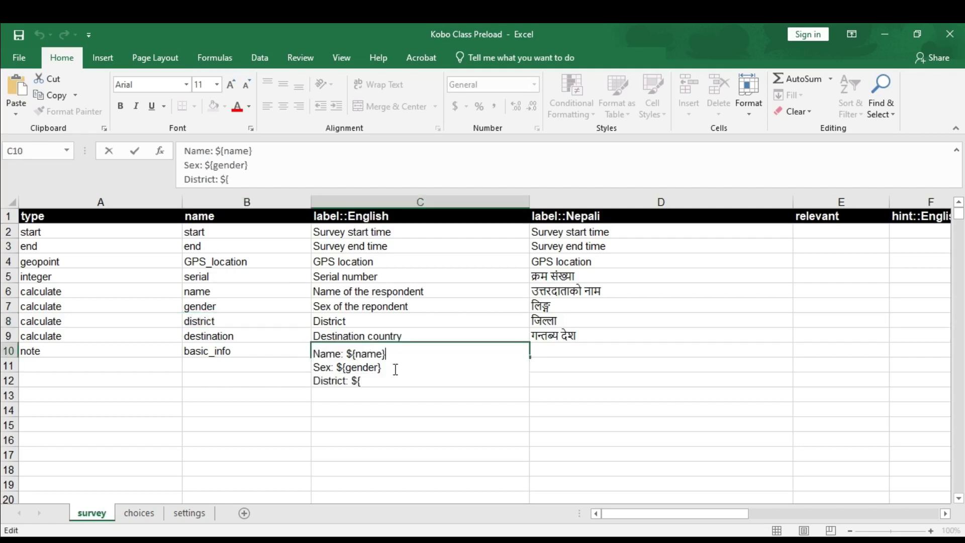
{"action": "key", "text": "ctrl+v"}
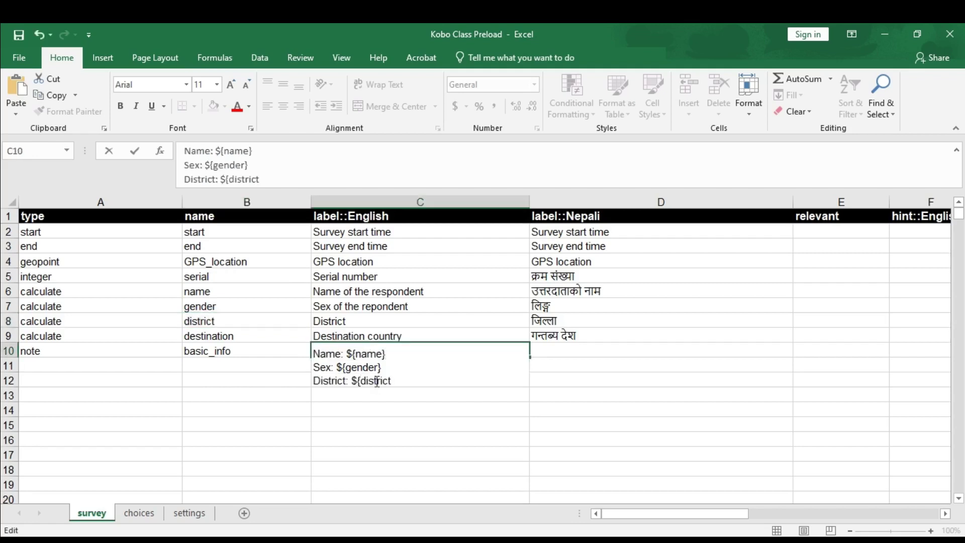
{"action": "type", "text": "}"}
{"action": "key", "text": "alt+Return"}
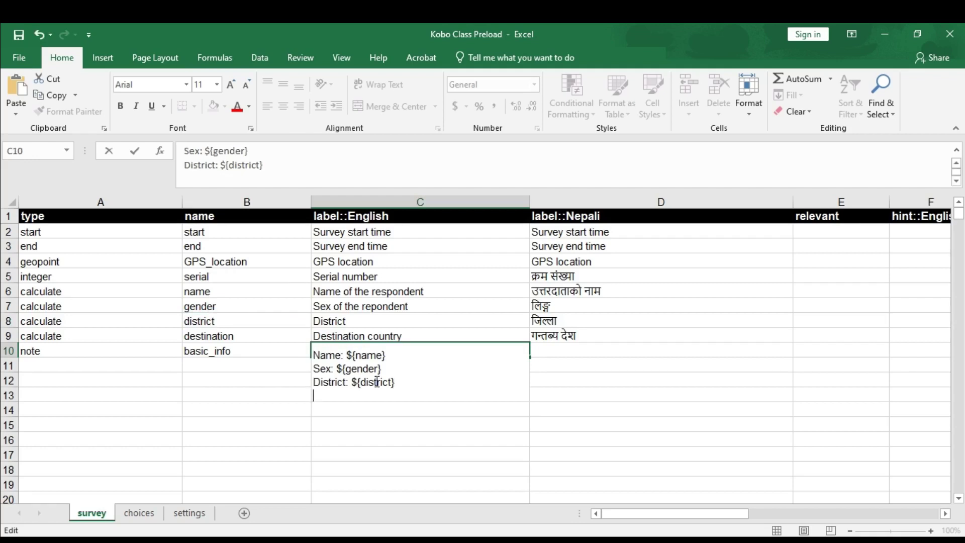
Complete the note's English label with the line "Destination country: ${destination}", copying the field name from the destination row.
{"action": "type", "text": "Destination"}
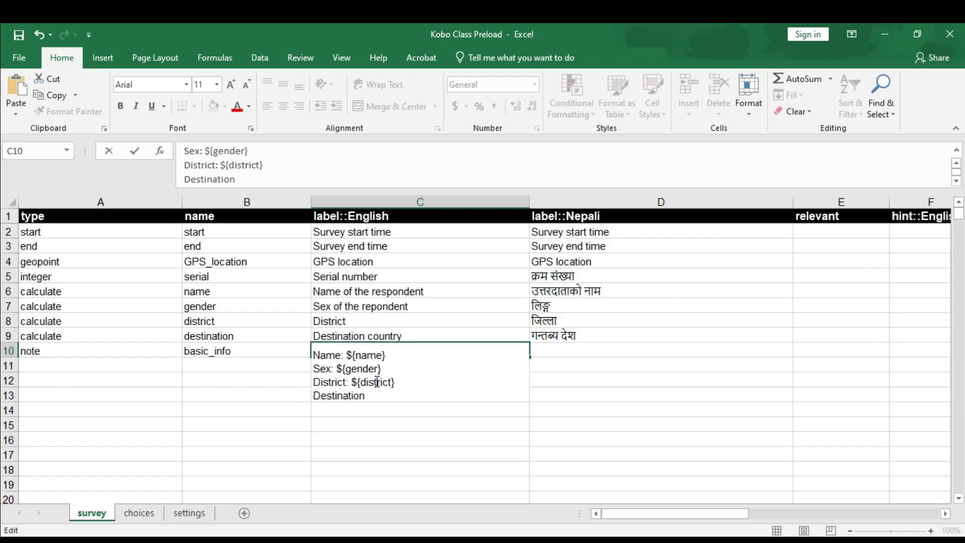
{"action": "type", "text": " country: ${"}
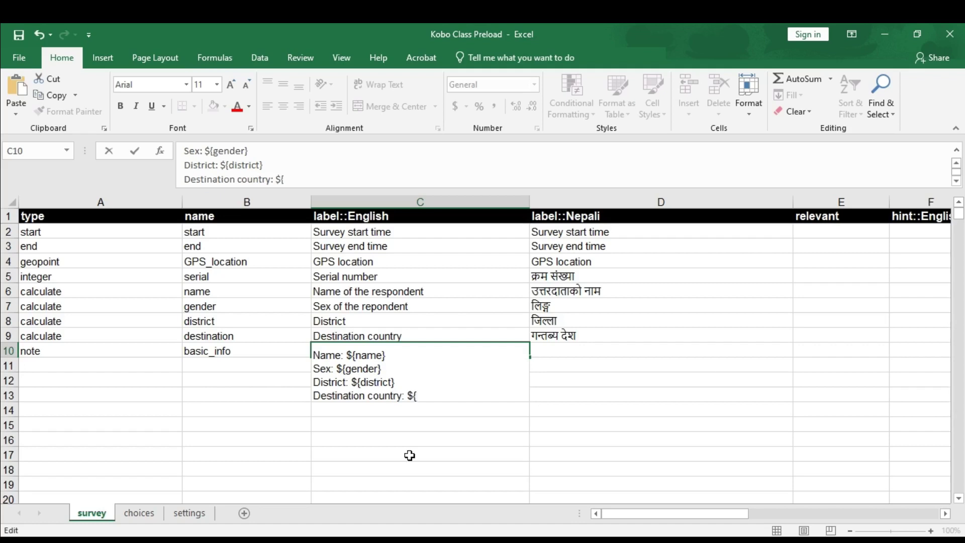
{"action": "left_click", "coordinate": [226, 331]}
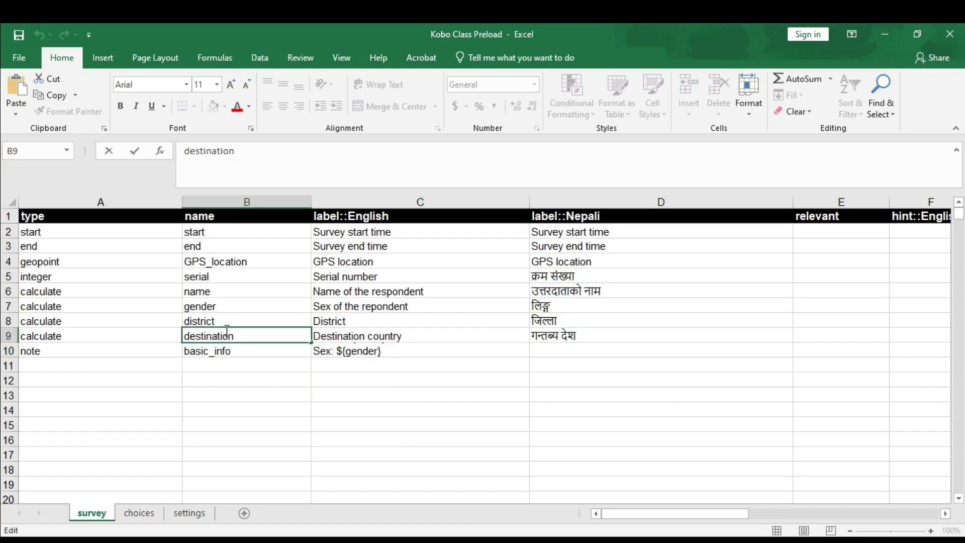
{"action": "double_click", "coordinate": [227, 331]}
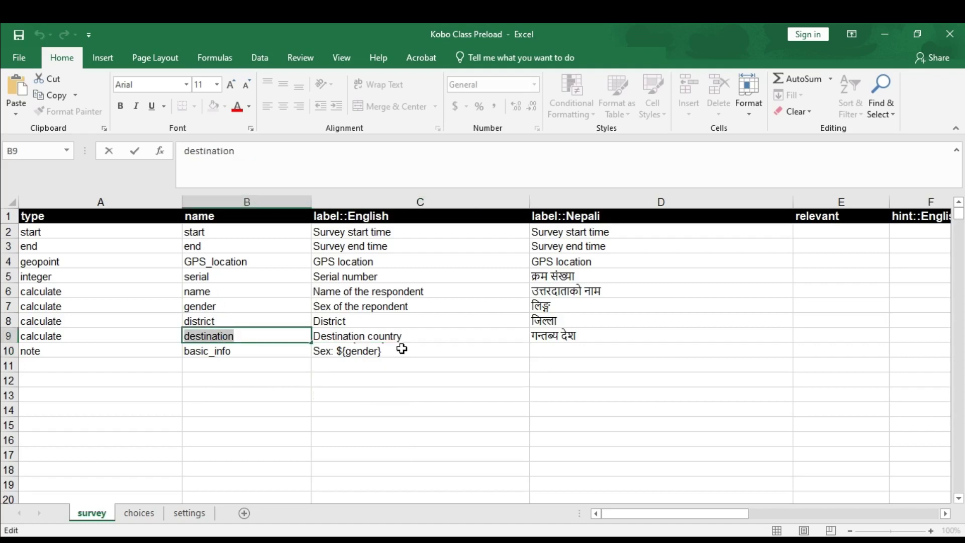
{"action": "key", "text": "ctrl+c"}
{"action": "double_click", "coordinate": [402, 348]}
{"action": "left_click", "coordinate": [438, 397]}
{"action": "key", "text": "ctrl+v"}
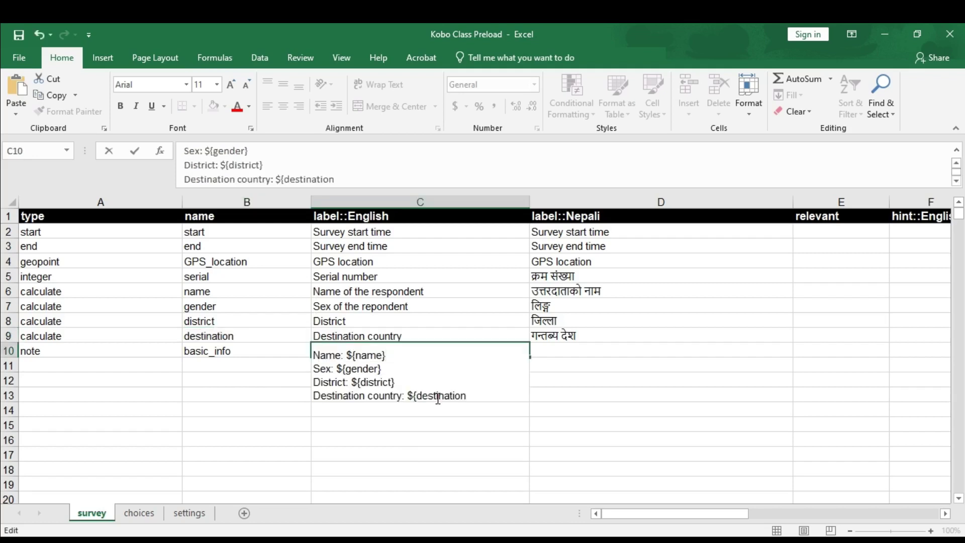
{"action": "type", "text": "}"}
Fit row 10's height to its contents and copy the note's English label into its Nepali label cell.
{"action": "left_click", "coordinate": [11, 354]}
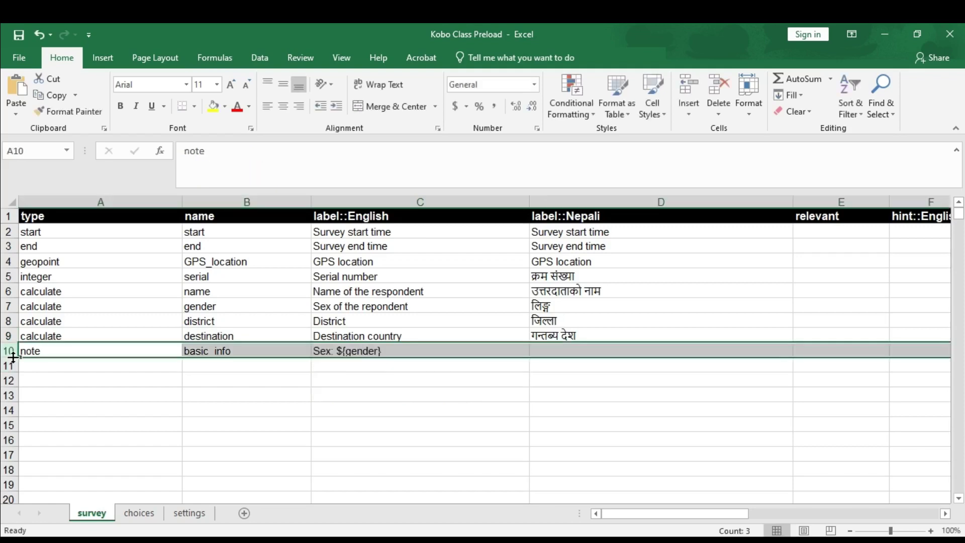
{"action": "double_click", "coordinate": [13, 355]}
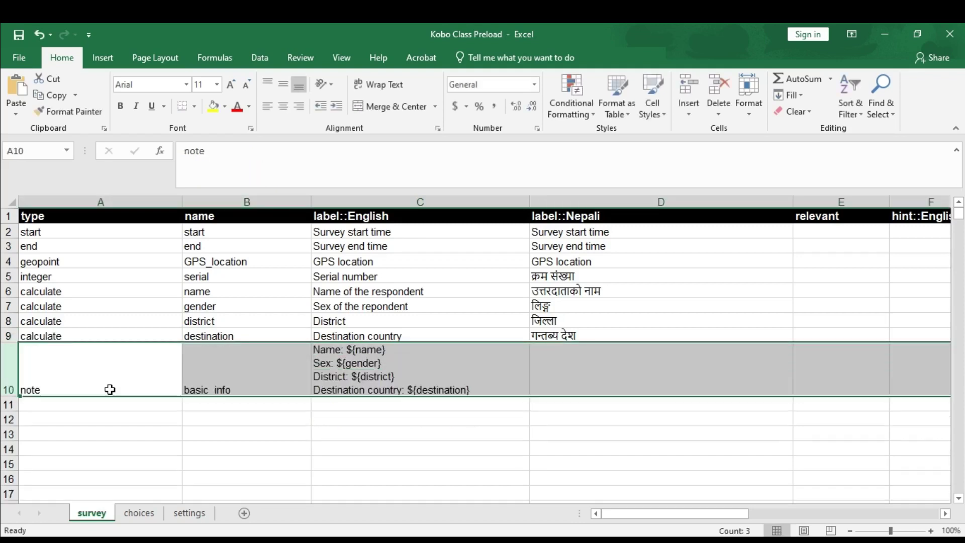
{"action": "left_click", "coordinate": [454, 382]}
{"action": "key", "text": "ctrl+c"}
{"action": "left_click", "coordinate": [595, 355]}
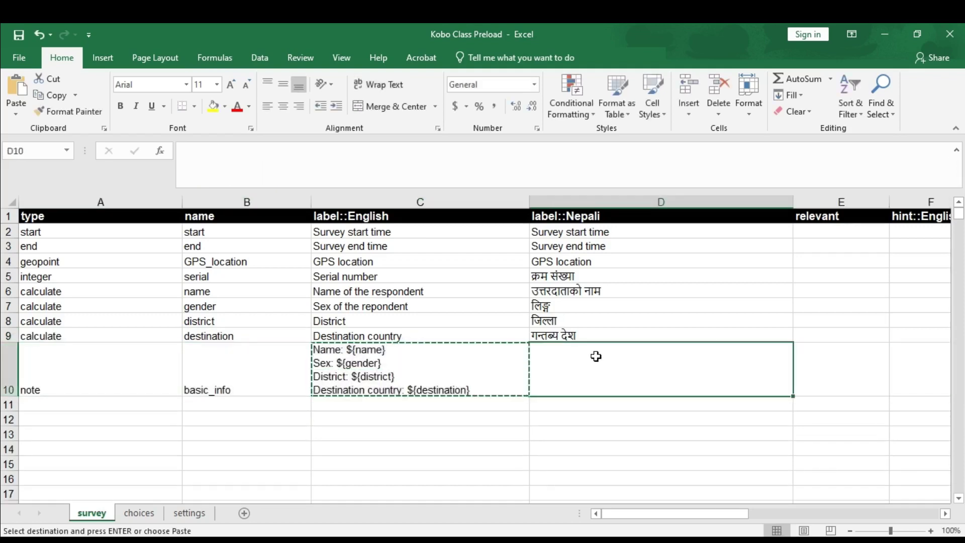
{"action": "key", "text": "ctrl+v"}
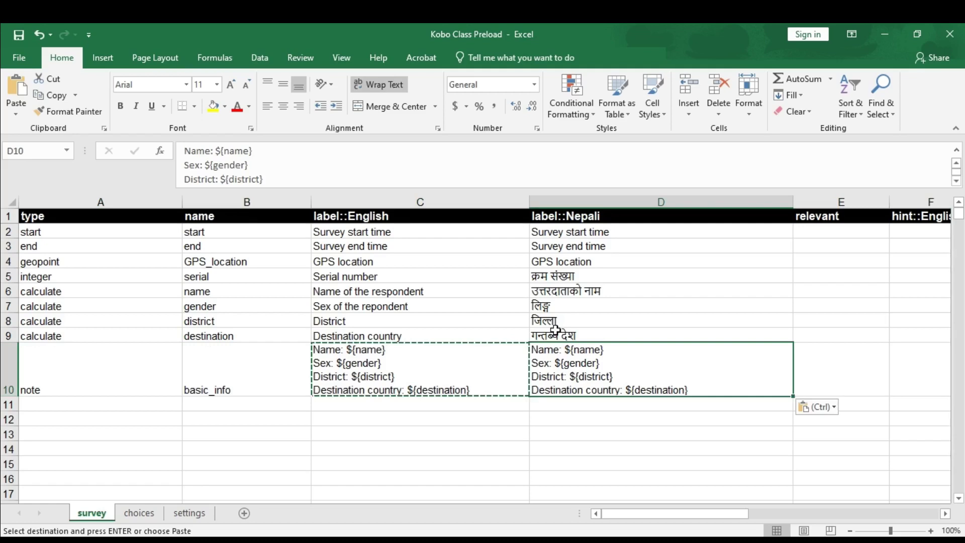
Replace "Name" in the note's Nepali label with "उत्तरदाताको नाम", copied from the name row's Nepali label.
{"action": "triple_click", "coordinate": [608, 291]}
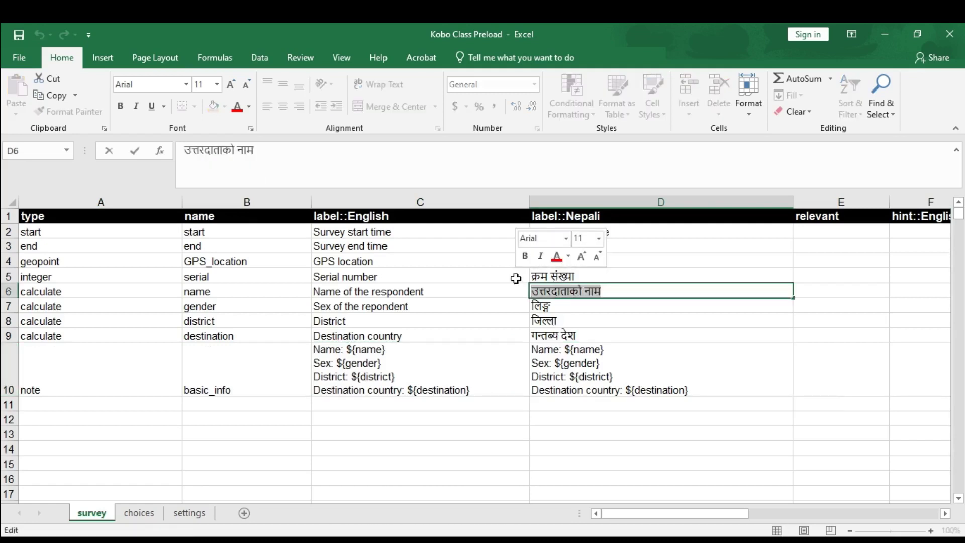
{"action": "left_click", "coordinate": [545, 347]}
{"action": "triple_click", "coordinate": [545, 346]}
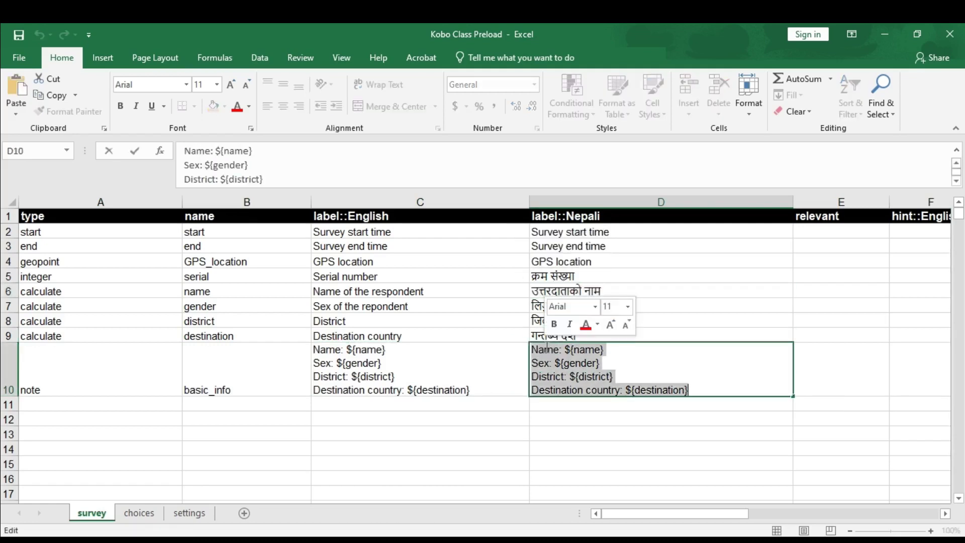
{"action": "left_click", "coordinate": [545, 349]}
{"action": "double_click", "coordinate": [545, 348]}
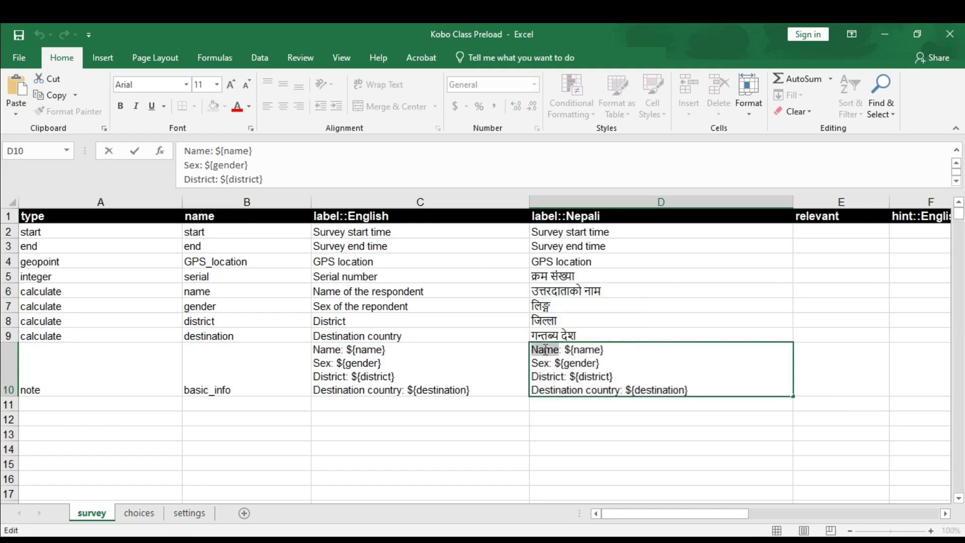
{"action": "key", "text": "ctrl+v"}
Replace "Sex" in the note's Nepali label with "लिङ्ग", copied from the gender row's Nepali label.
{"action": "left_click", "coordinate": [564, 305]}
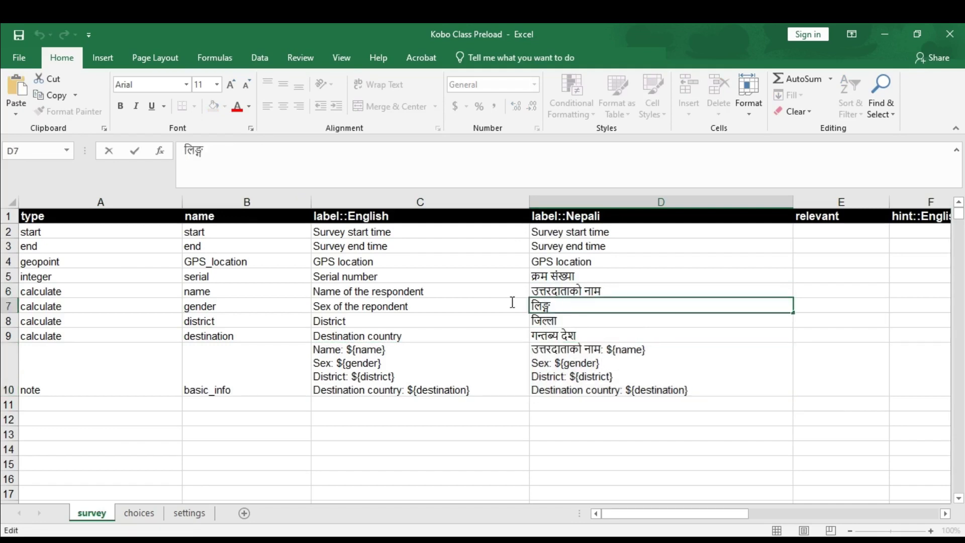
{"action": "double_click", "coordinate": [565, 305]}
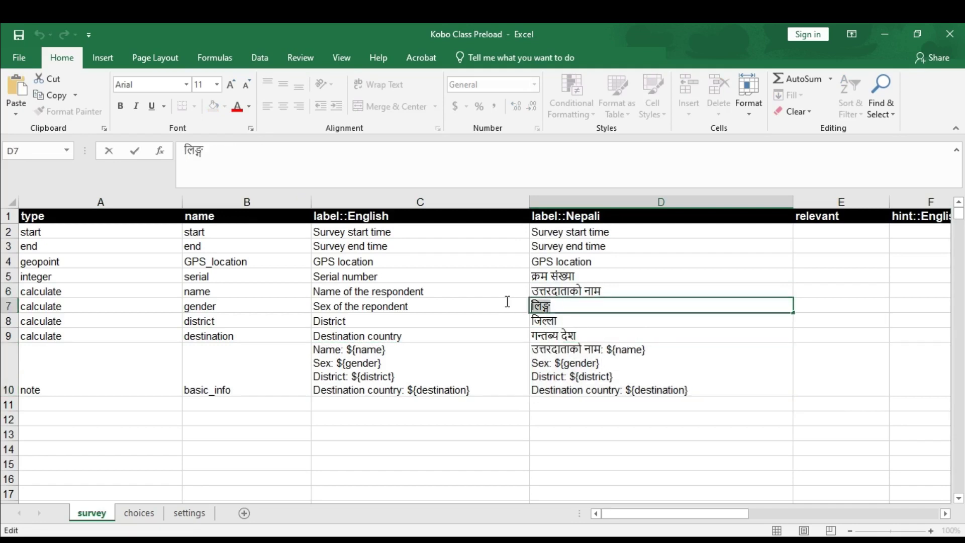
{"action": "left_click", "coordinate": [541, 361]}
{"action": "double_click", "coordinate": [539, 363]}
{"action": "key", "text": "ctrl+v"}
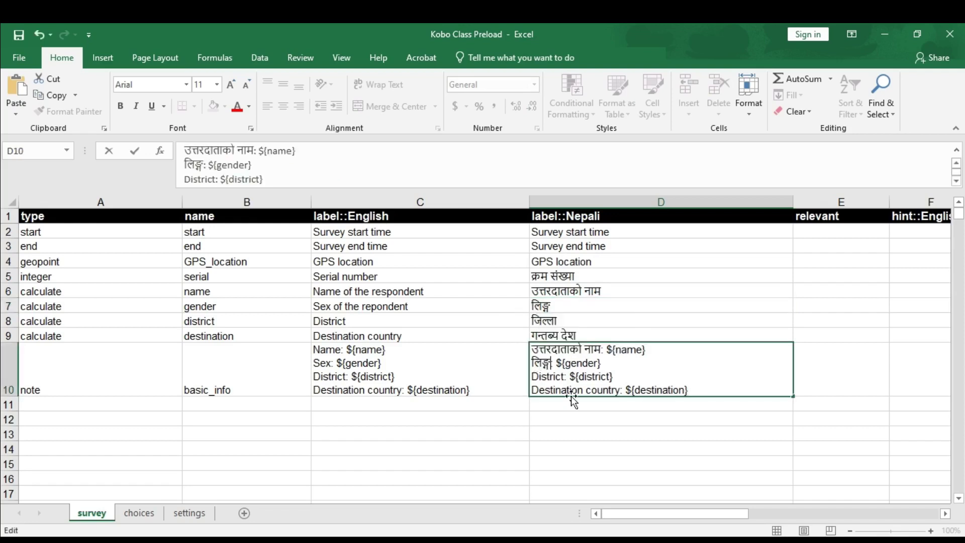
Replace "District" in the note's Nepali label with "जिल्ला", copied from the district row's Nepali label.
{"action": "left_click", "coordinate": [551, 322]}
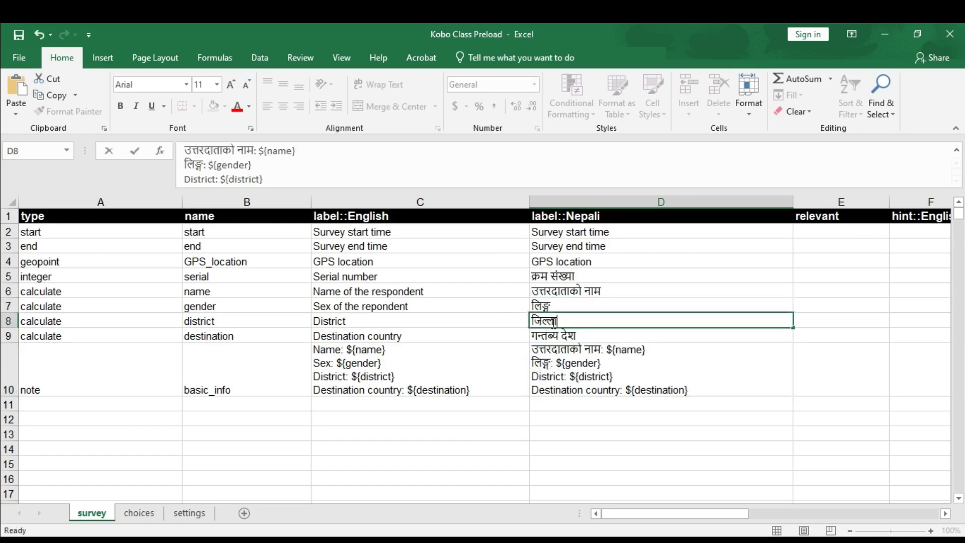
{"action": "double_click", "coordinate": [551, 323]}
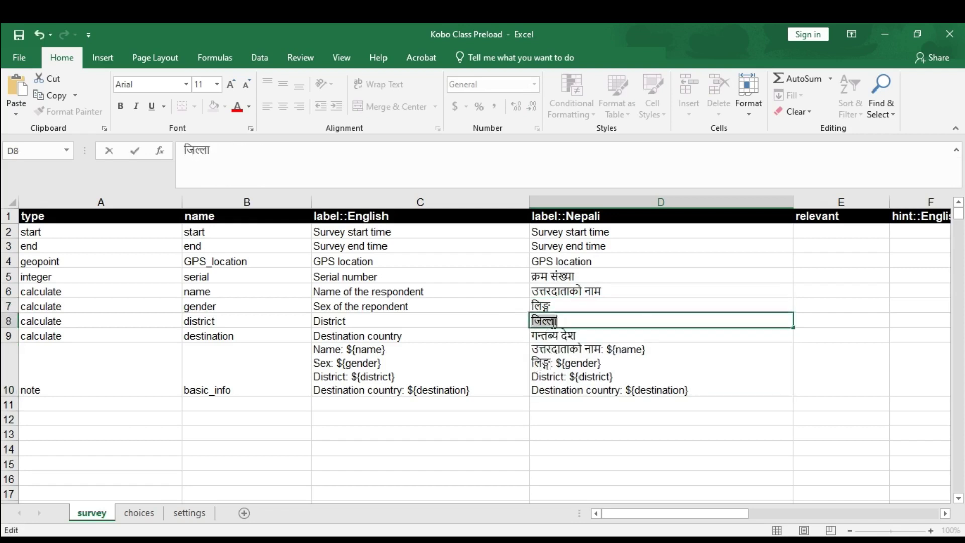
{"action": "left_click", "coordinate": [539, 377]}
{"action": "double_click", "coordinate": [539, 377]}
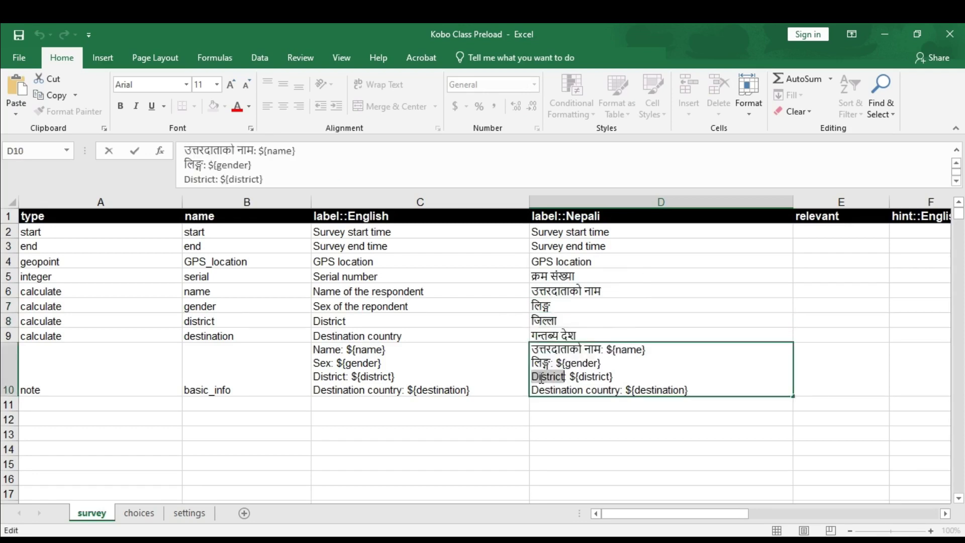
{"action": "key", "text": "ctrl+v"}
Replace "Destination country" in the note's Nepali label with "गन्तब्य देश", copied from the destination row's Nepali label.
{"action": "left_click", "coordinate": [577, 335]}
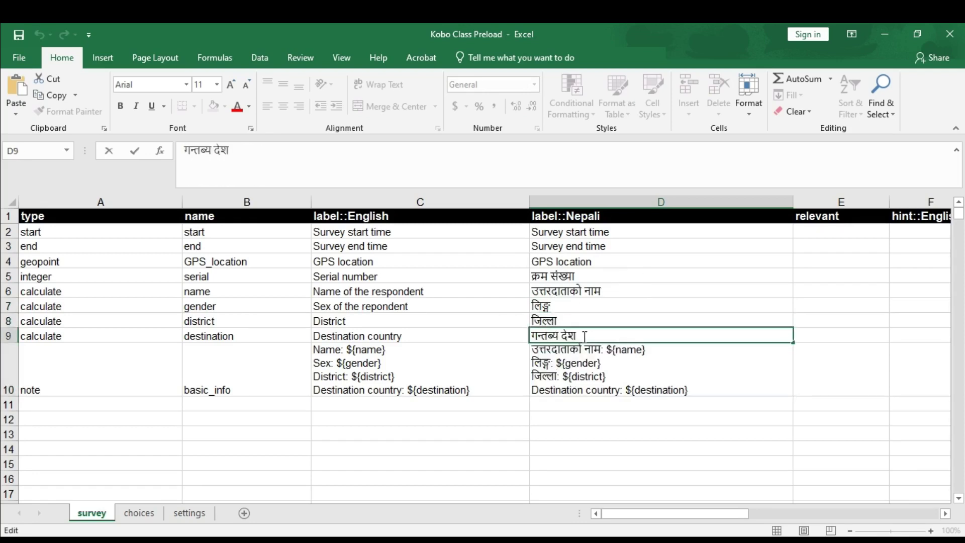
{"action": "double_click", "coordinate": [577, 336]}
{"action": "left_click_drag", "start_coordinate": [578, 336], "coordinate": [498, 334]}
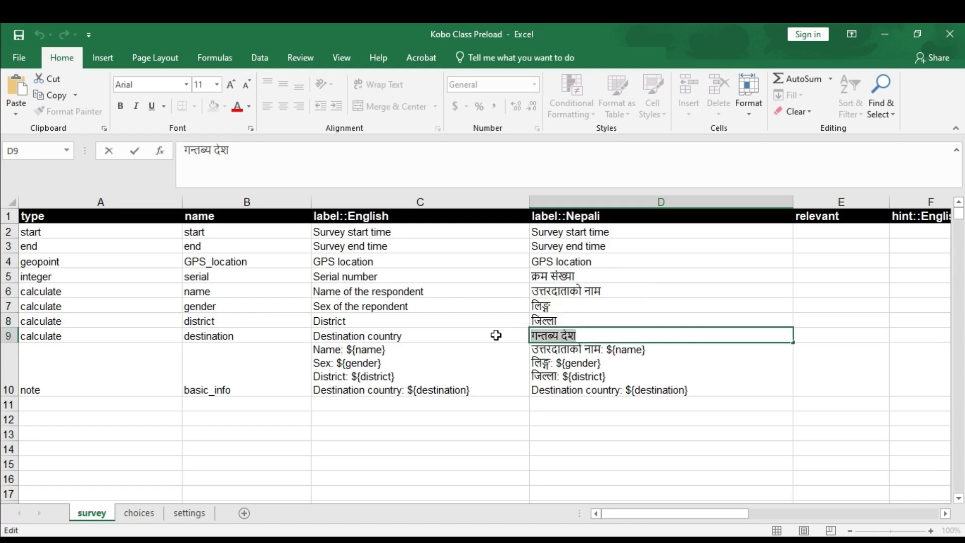
{"action": "double_click", "coordinate": [551, 391]}
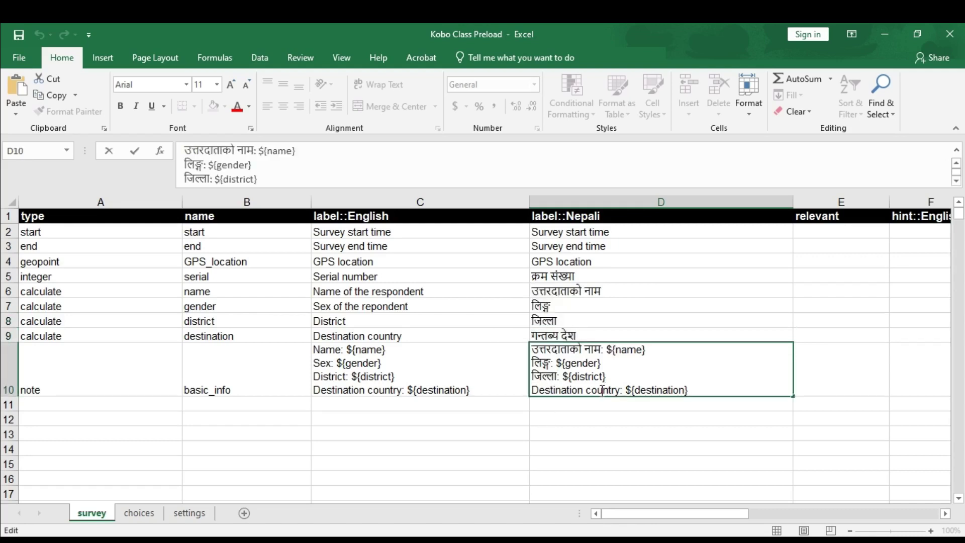
{"action": "left_click_drag", "start_coordinate": [619, 391], "coordinate": [522, 391]}
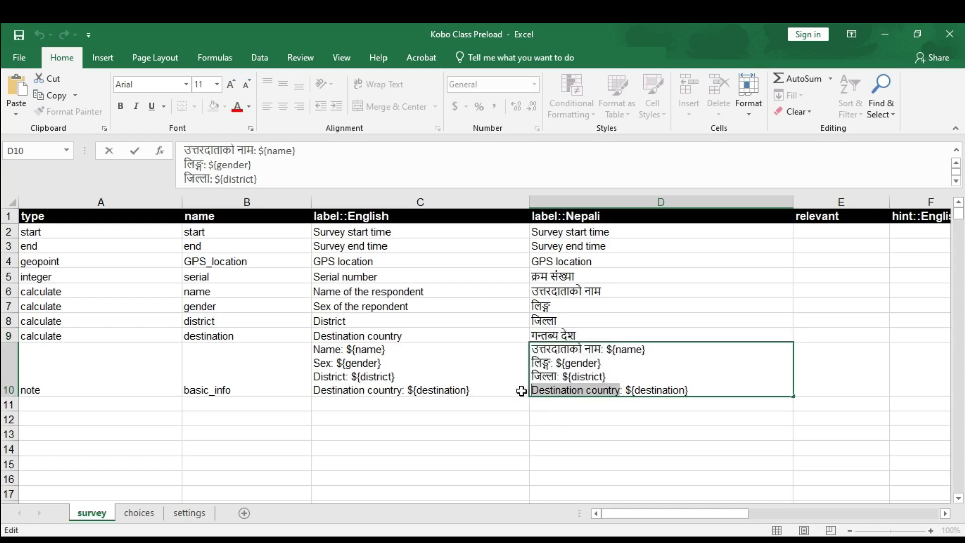
{"action": "key", "text": "ctrl+v"}
{"action": "left_click", "coordinate": [567, 417]}
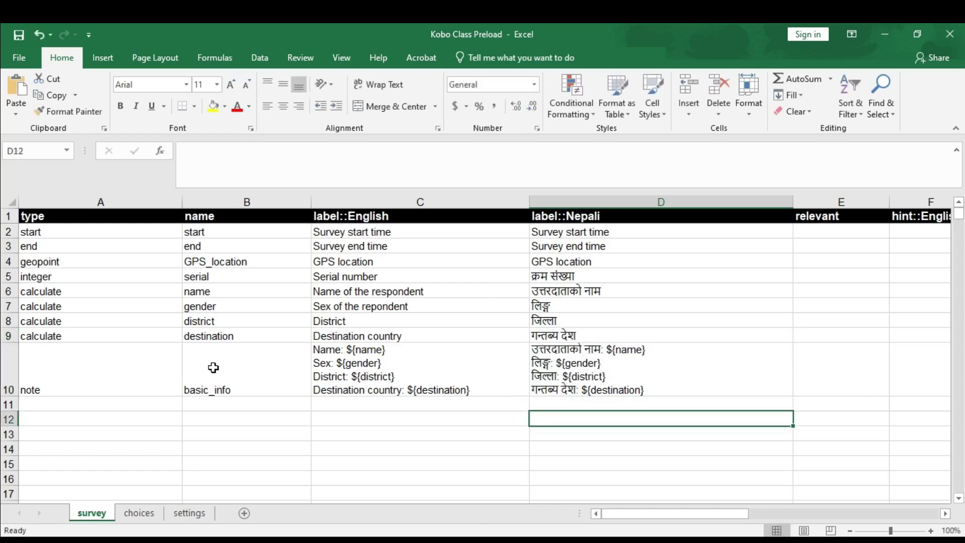
Add a question in row 11 with type "select_one mirriage", name "marriage" and English label "Marital status".
{"action": "left_click_drag", "start_coordinate": [88, 295], "coordinate": [559, 333]}
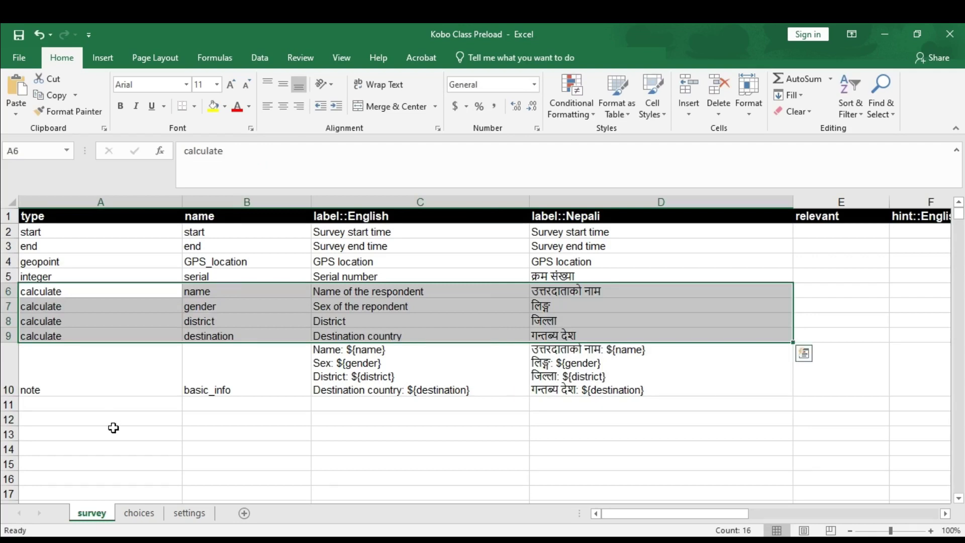
{"action": "left_click", "coordinate": [96, 403]}
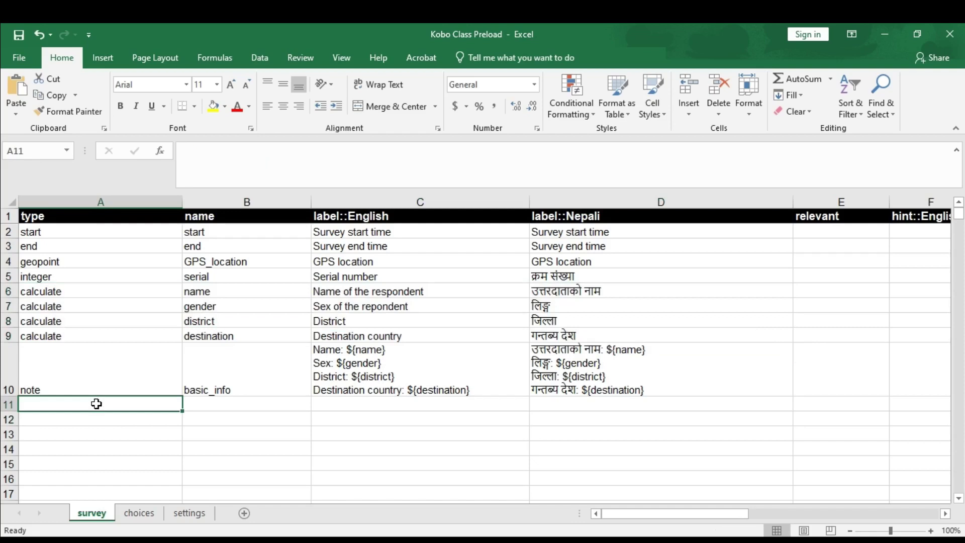
{"action": "type", "text": "sel"}
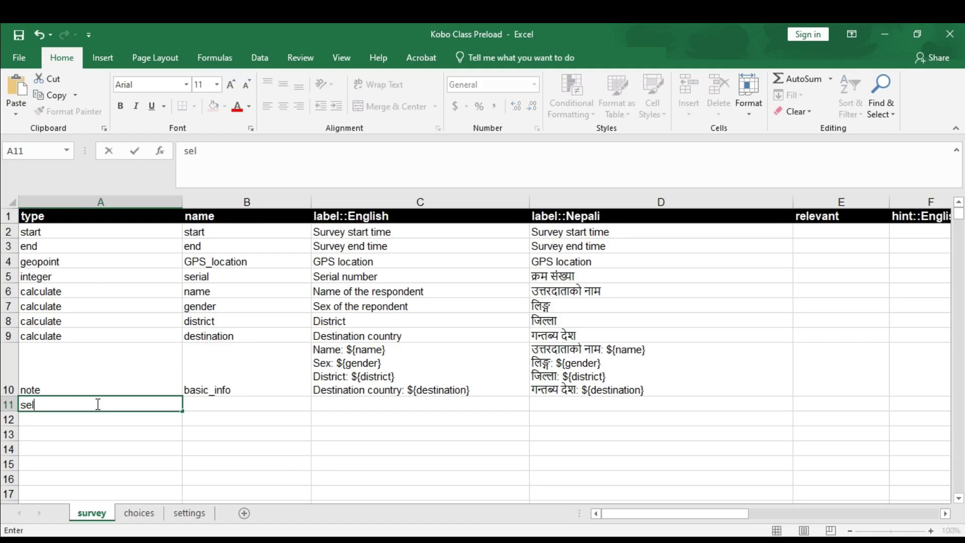
{"action": "type", "text": "ect_one mirria"}
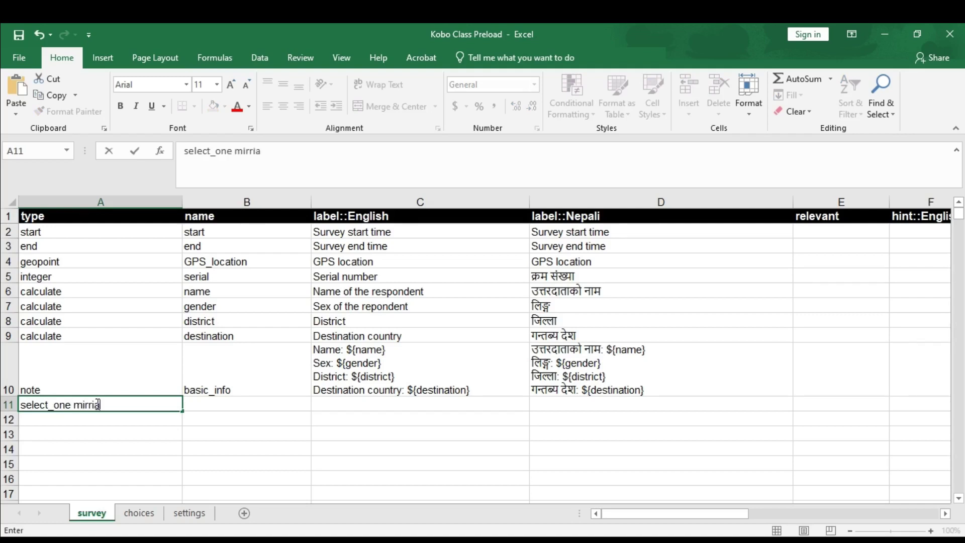
{"action": "type", "text": "ge"}
{"action": "key", "text": "Tab"}
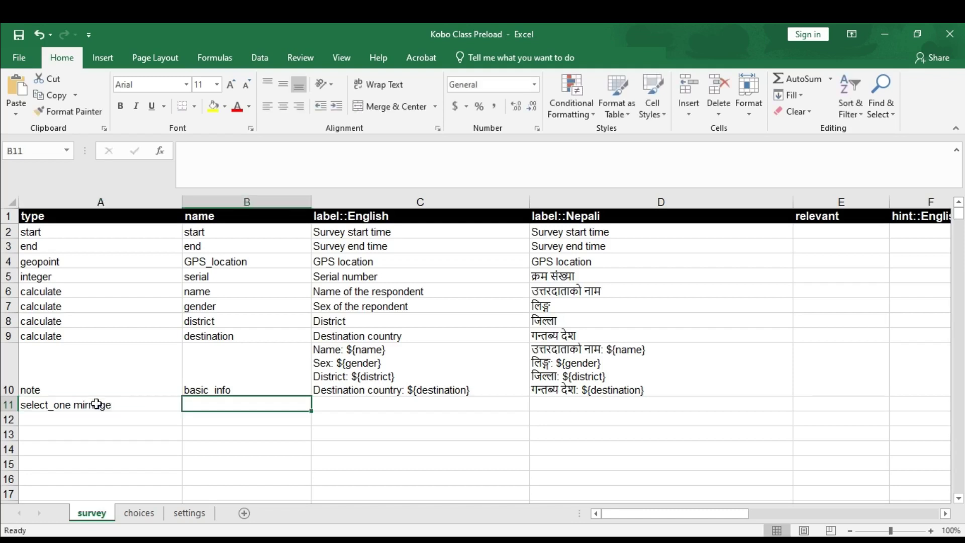
{"action": "type", "text": "marriage"}
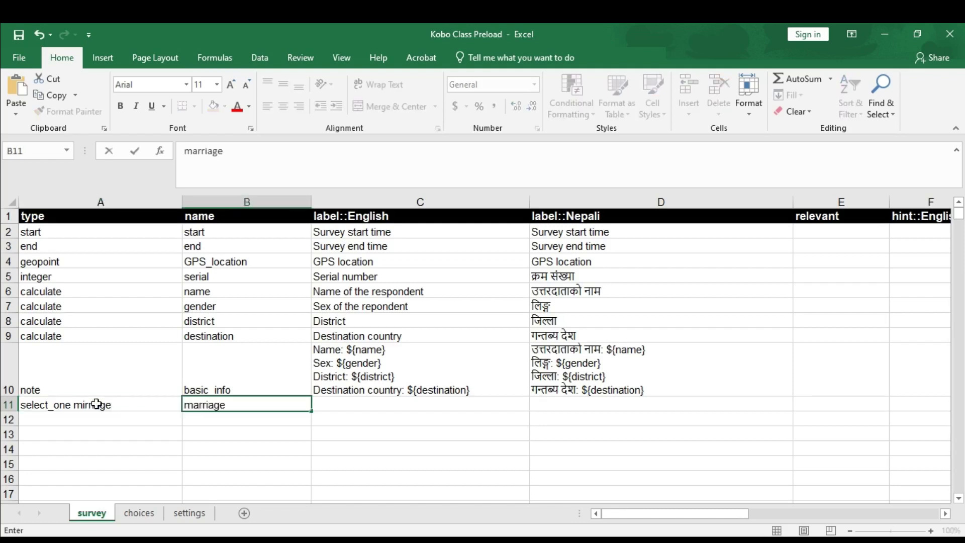
{"action": "key", "text": "Tab"}
{"action": "type", "text": "Marit"}
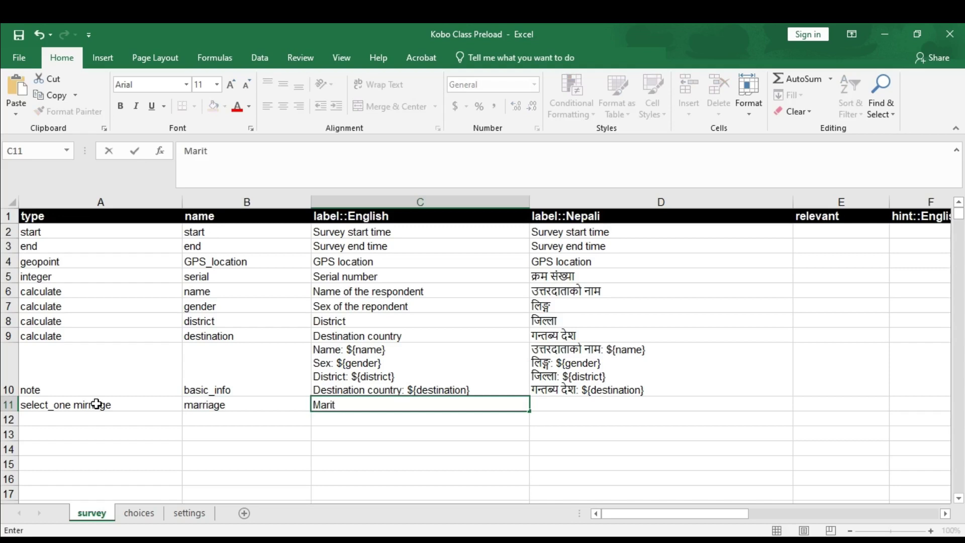
{"action": "type", "text": "al status"}
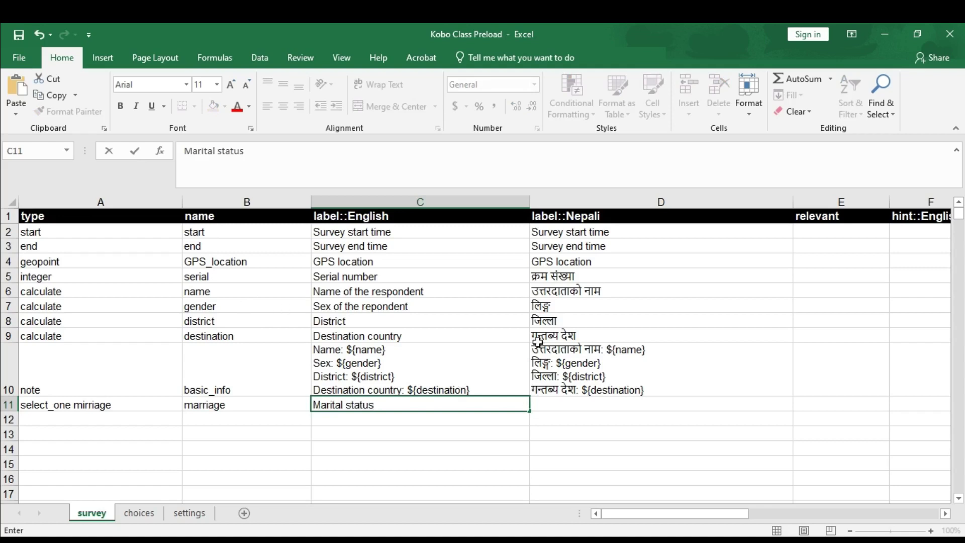
Switch to Nepali input and enter "बैबाहिक स्थिति" as the marital status question's Nepali label.
{"action": "left_click_drag", "start_coordinate": [45, 291], "coordinate": [508, 377]}
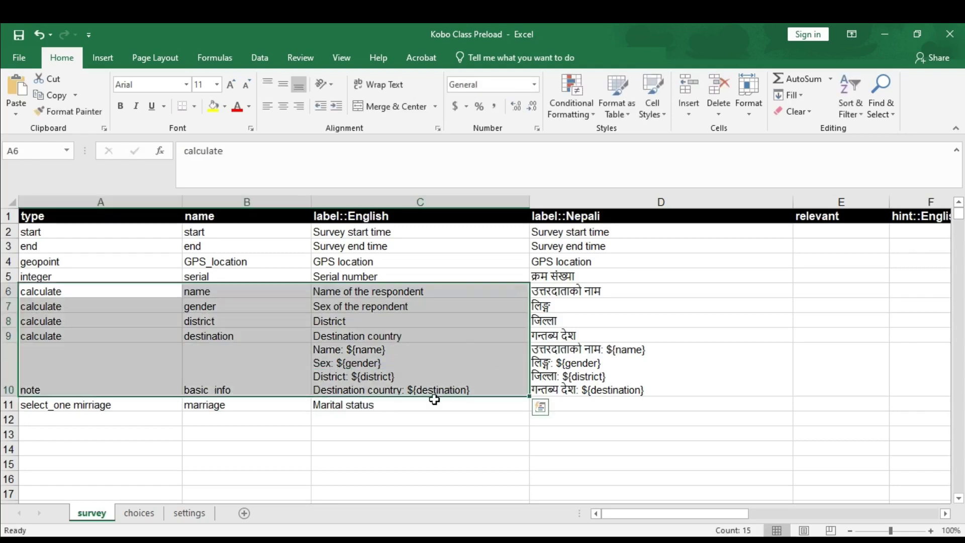
{"action": "left_click", "coordinate": [494, 406]}
{"action": "left_click", "coordinate": [555, 405]}
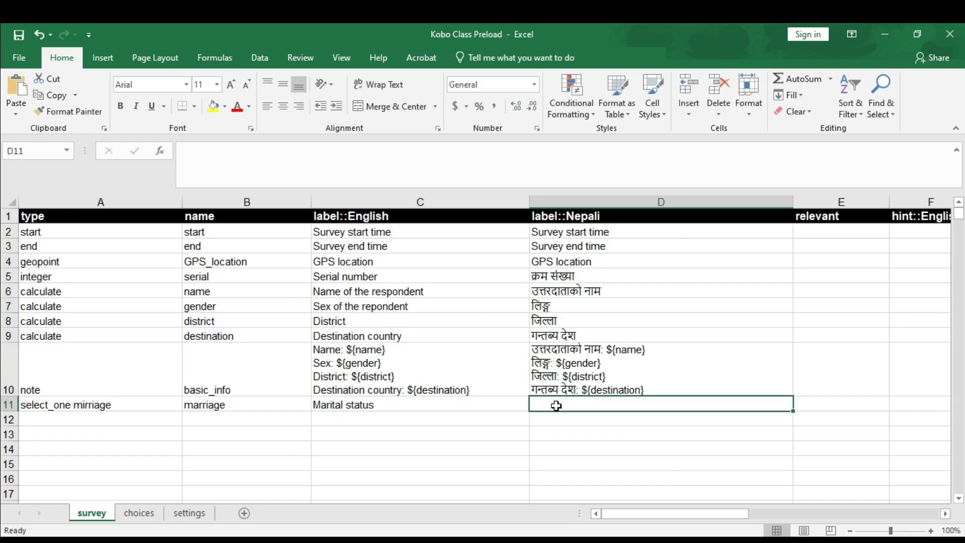
{"action": "key", "text": "alt+shift"}
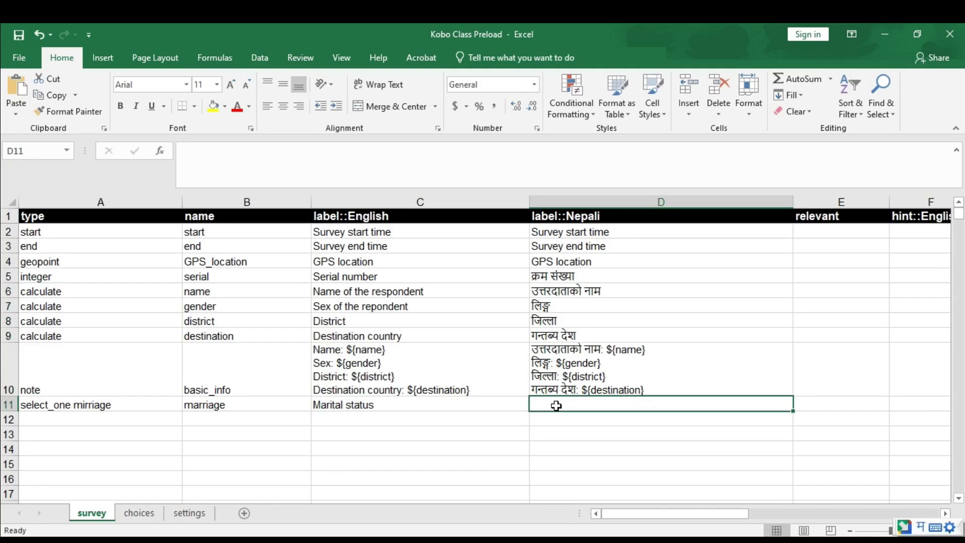
{"action": "type", "text": "baiba"}
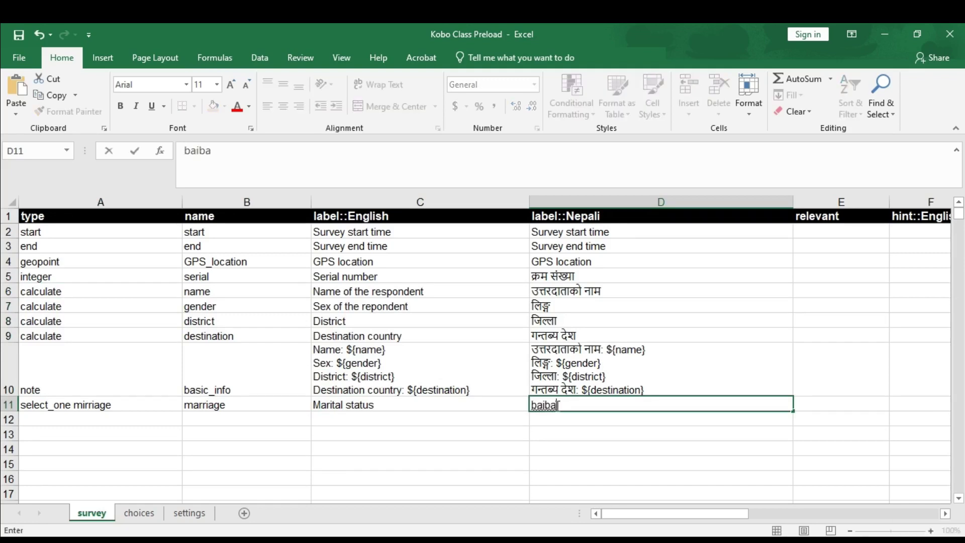
{"action": "type", "text": "hik"}
{"action": "key", "text": "space"}
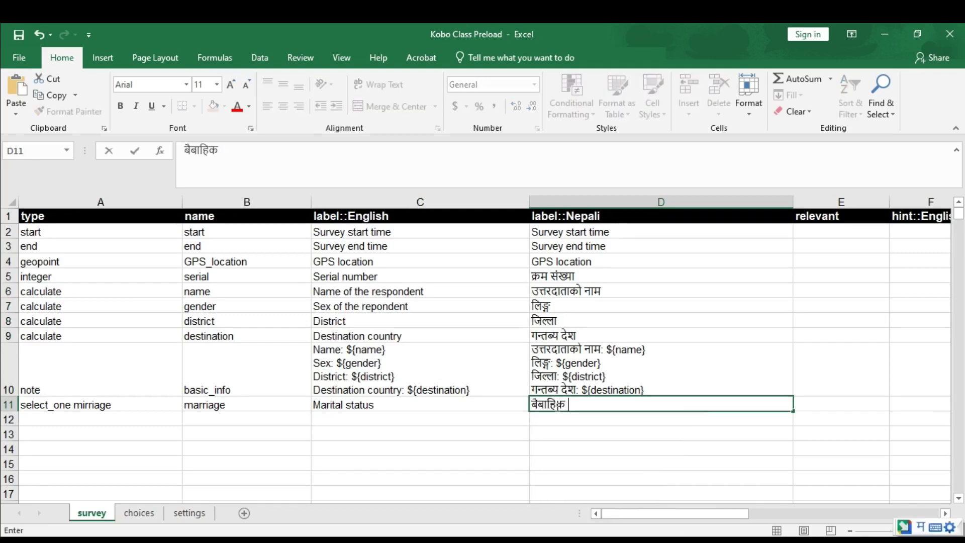
{"action": "type", "text": "sthi"}
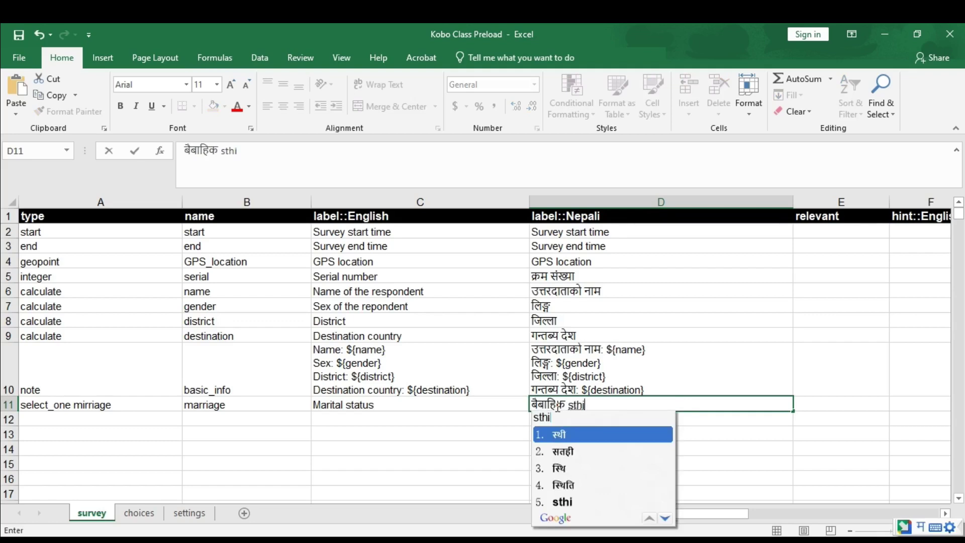
{"action": "key", "text": "Down"}
{"action": "key", "text": "Down"}
{"action": "key", "text": "Down"}
{"action": "key", "text": "space"}
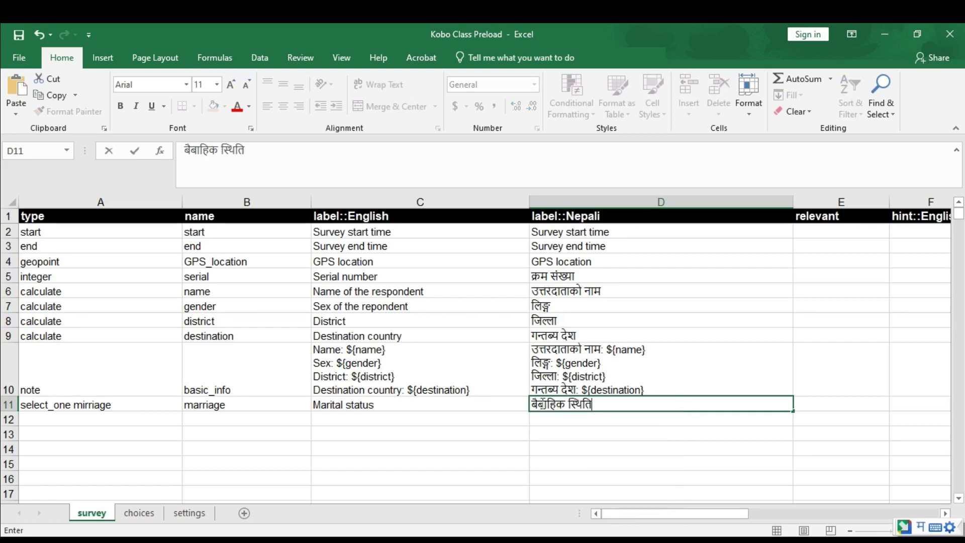
Copy the list name "mirriage" from the question's type to the choices sheet and fill it into A3 through A5.
{"action": "double_click", "coordinate": [94, 406]}
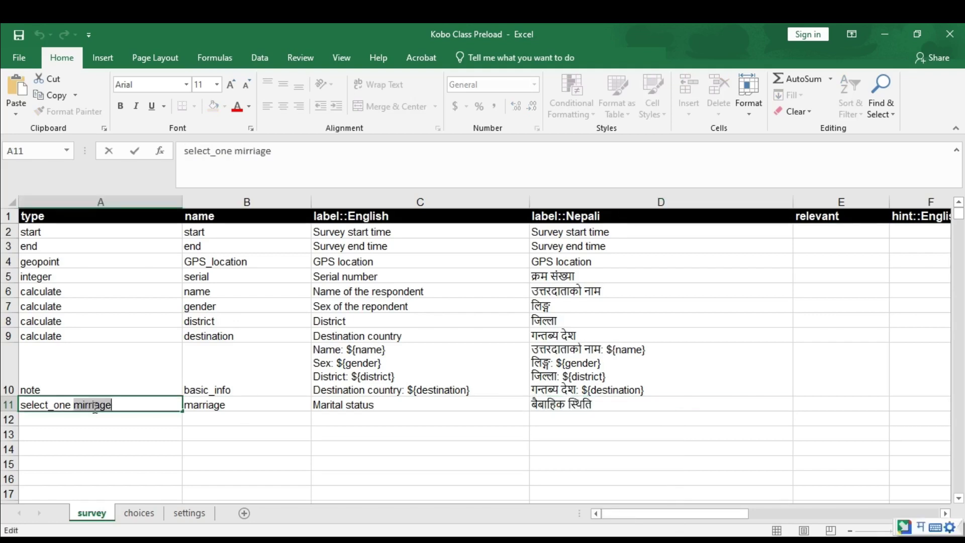
{"action": "double_click", "coordinate": [93, 406]}
{"action": "key", "text": "ctrl+c"}
{"action": "left_click", "coordinate": [139, 512]}
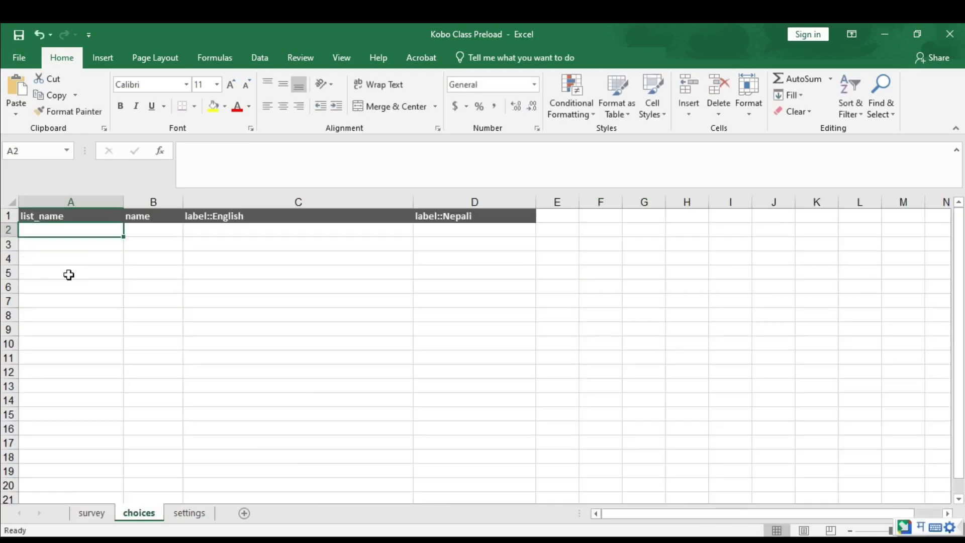
{"action": "left_click", "coordinate": [71, 246]}
{"action": "key", "text": "ctrl+v"}
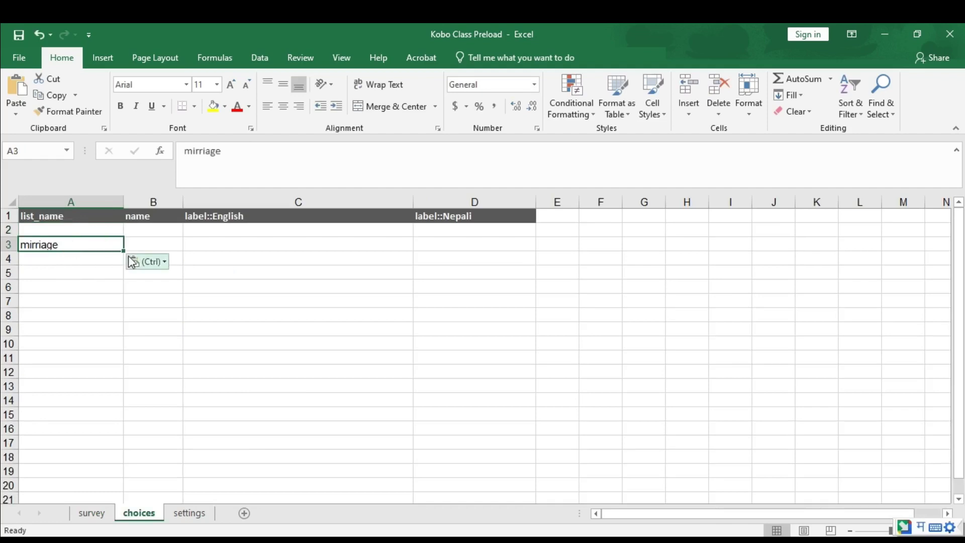
{"action": "left_click_drag", "start_coordinate": [123, 250], "coordinate": [123, 276]}
Enter 1 and 2 as the names of the first two "mirriage" choices and clear the surplus list name in A5.
{"action": "left_click", "coordinate": [161, 245]}
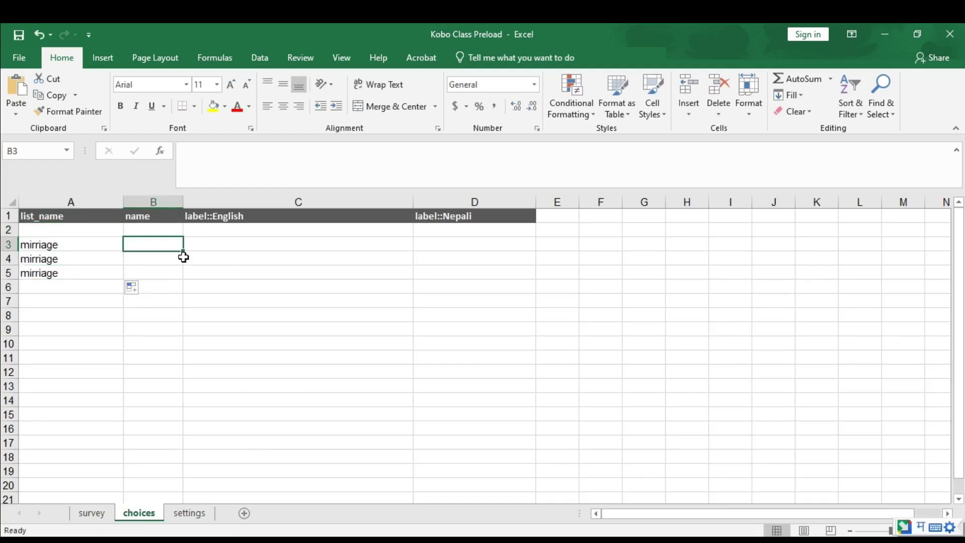
{"action": "type", "text": "1"}
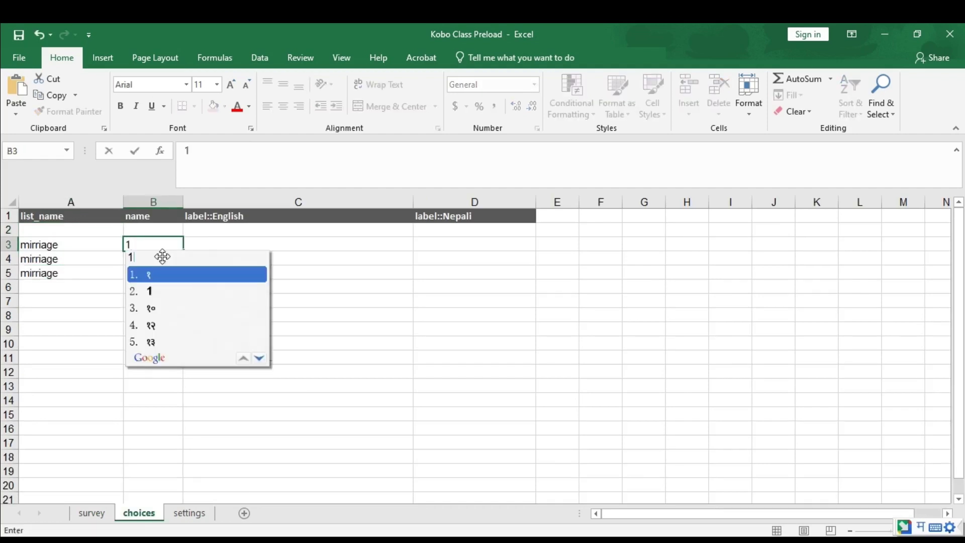
{"action": "key", "text": "BackSpace"}
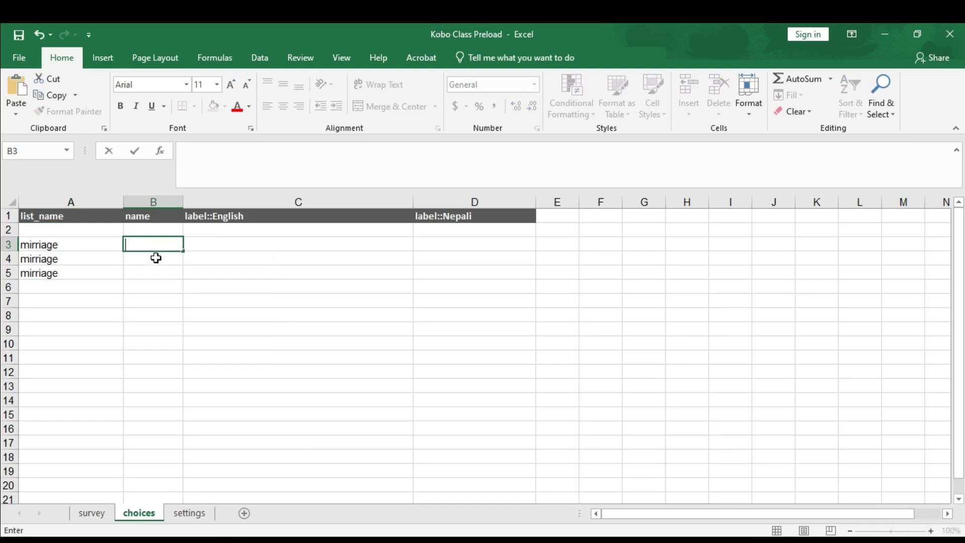
{"action": "left_click", "coordinate": [155, 258]}
{"action": "left_click", "coordinate": [155, 243]}
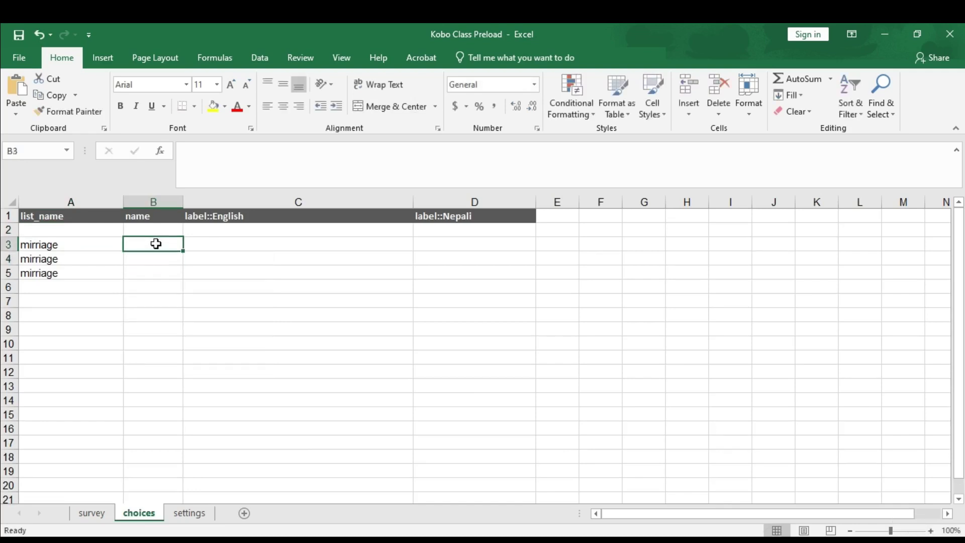
{"action": "type", "text": "1"}
{"action": "key", "text": "Return"}
{"action": "type", "text": "2"}
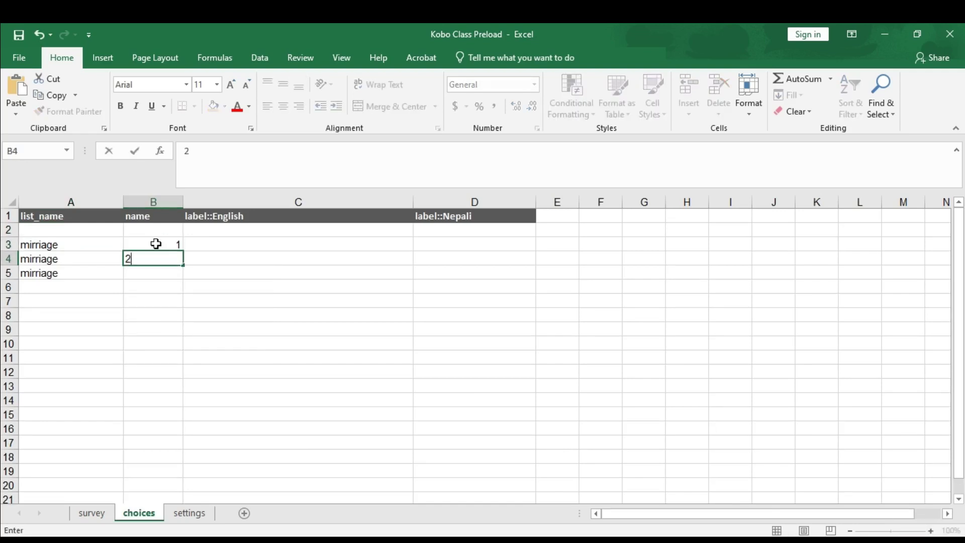
{"action": "key", "text": "Return"}
{"action": "left_click", "coordinate": [71, 273]}
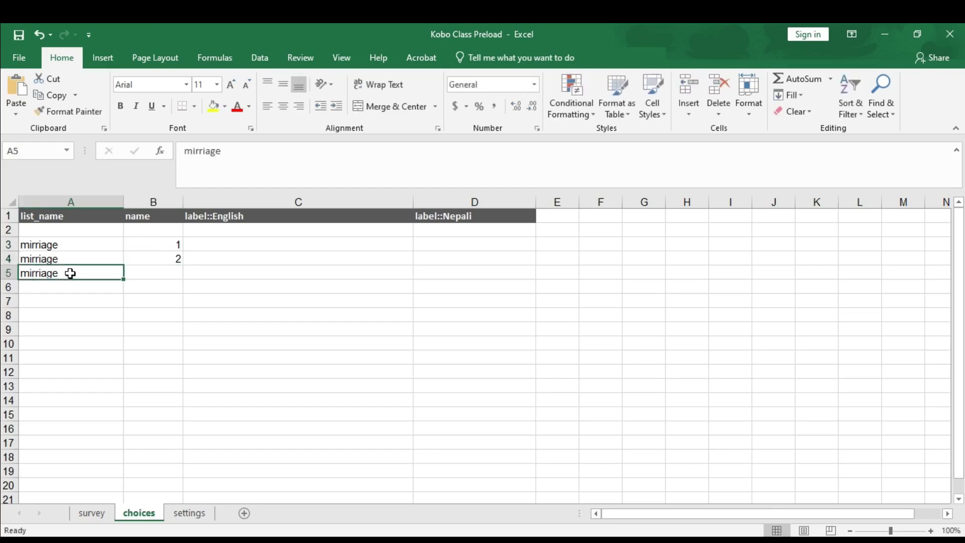
{"action": "key", "text": "Delete"}
Enter "Married" and "Unmarried" as the English labels of choices 1 and 2.
{"action": "left_click", "coordinate": [225, 244]}
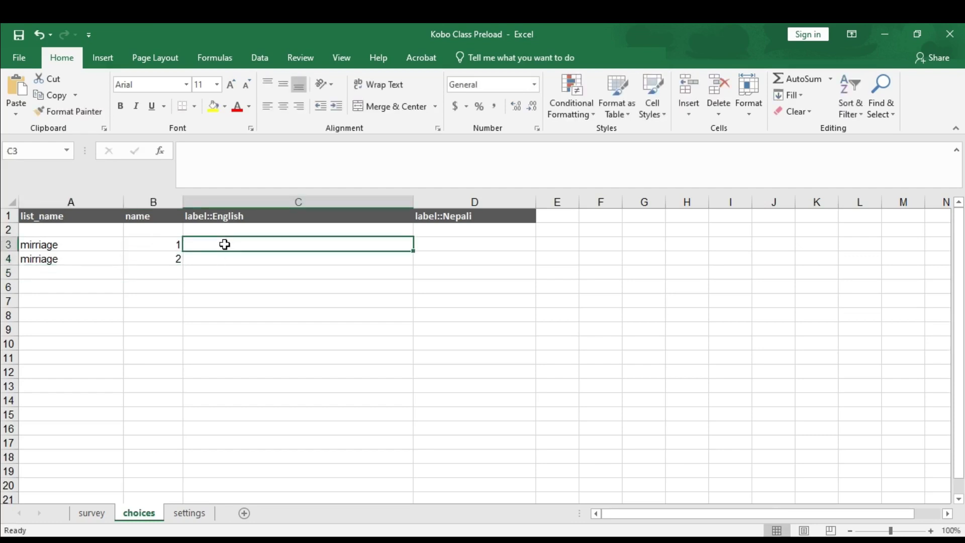
{"action": "type", "text": "Married"}
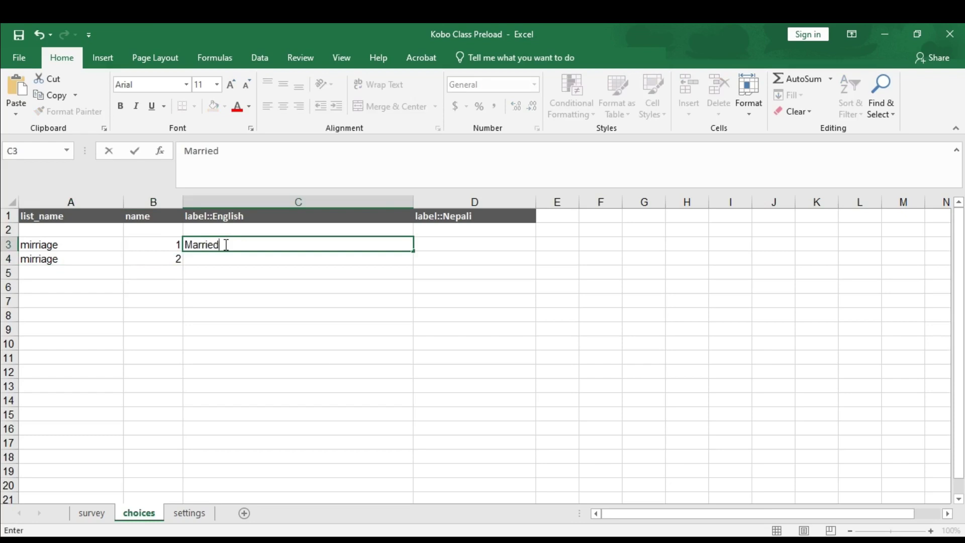
{"action": "key", "text": "Return"}
{"action": "type", "text": "Unm"}
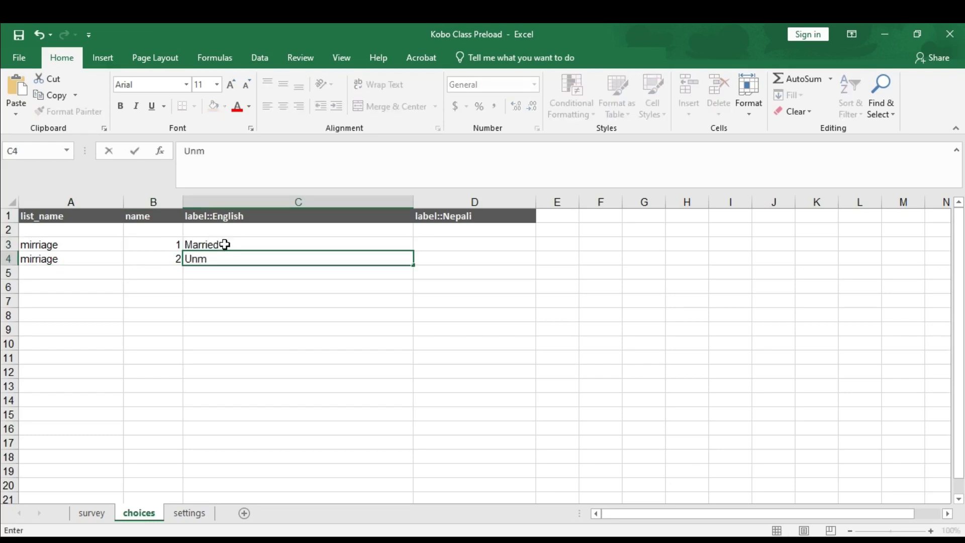
{"action": "type", "text": "arried"}
{"action": "key", "text": "Return"}
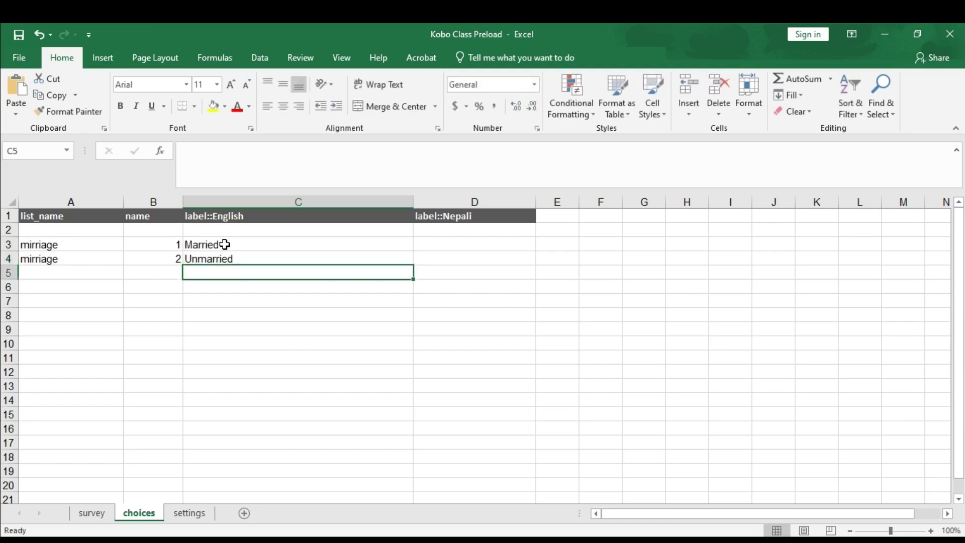
Enter "बिबाहित" and "अबिबाहित" as the Nepali labels of the Married and Unmarried choices.
{"action": "left_click", "coordinate": [453, 239]}
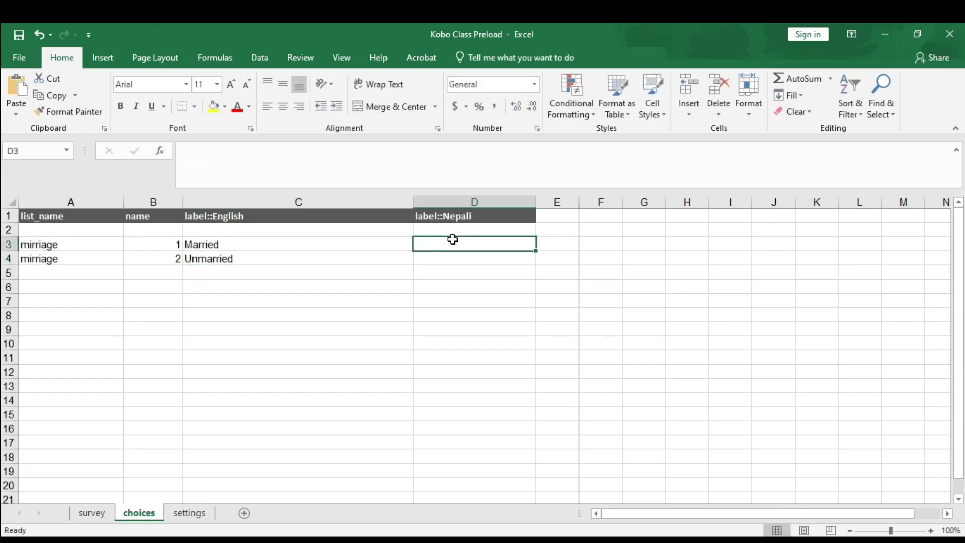
{"action": "type", "text": "bibahit"}
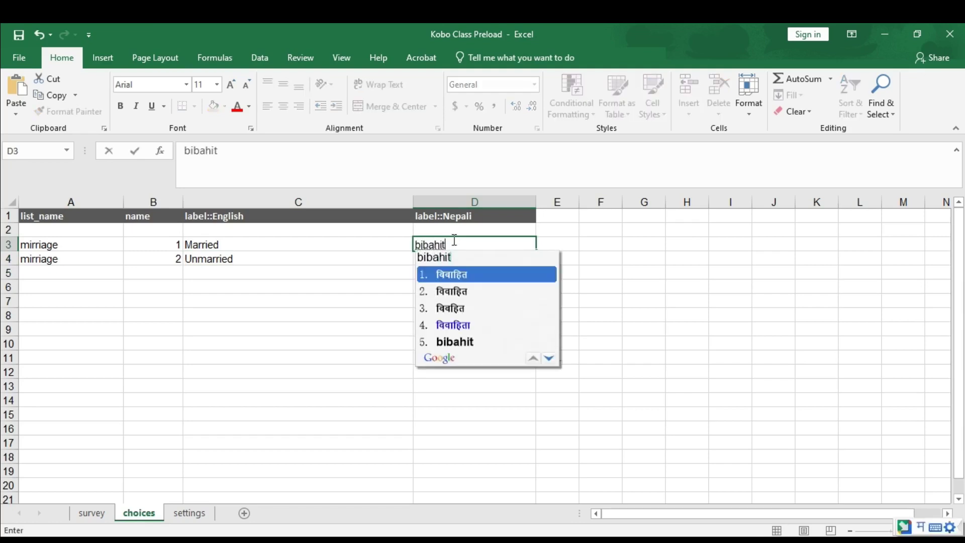
{"action": "key", "text": "space"}
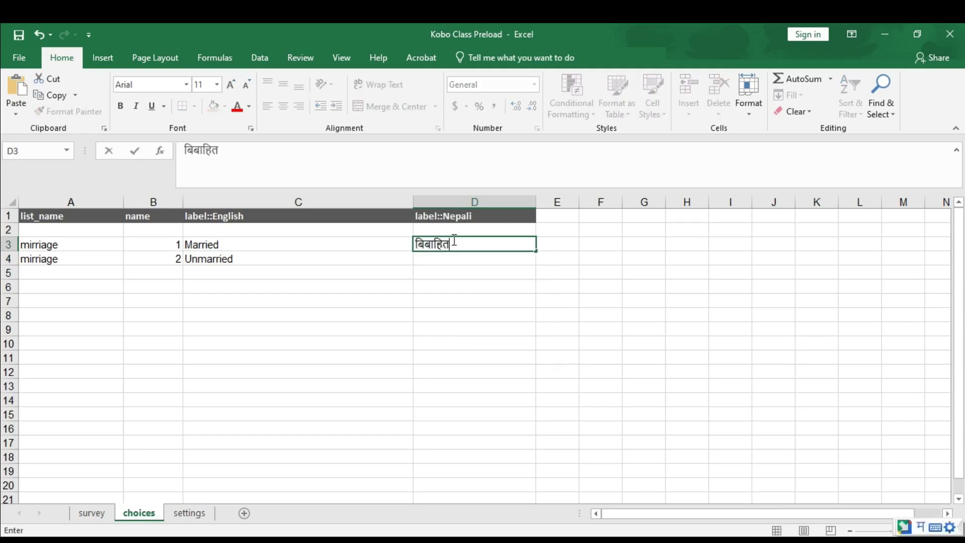
{"action": "key", "text": "Return"}
{"action": "type", "text": "ani"}
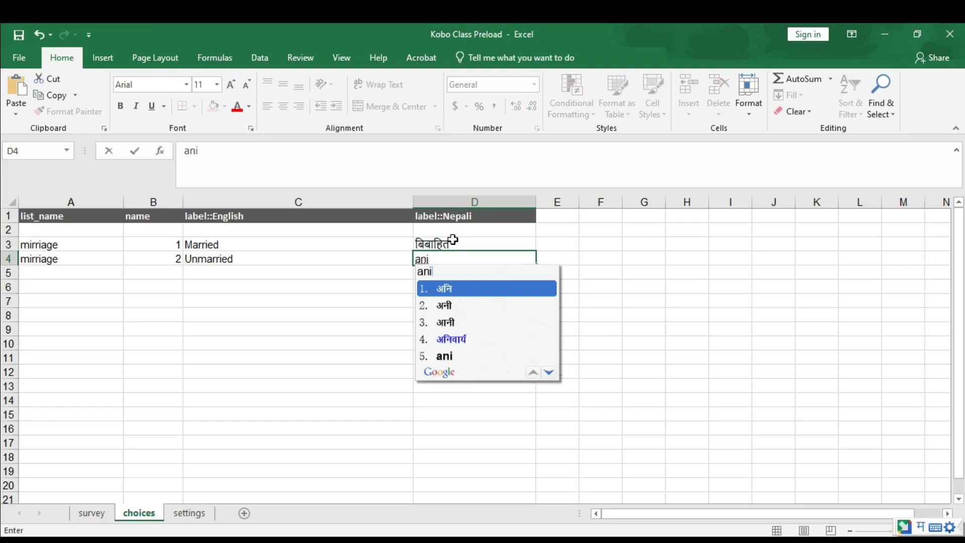
{"action": "key", "text": "BackSpace"}
{"action": "key", "text": "BackSpace"}
{"action": "type", "text": "bih"}
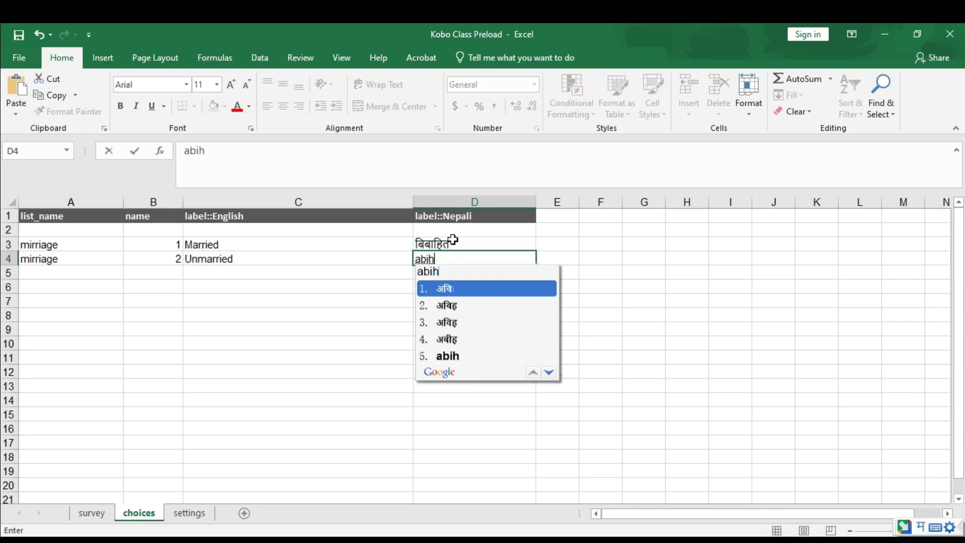
{"action": "key", "text": "BackSpace"}
{"action": "type", "text": "bahit"}
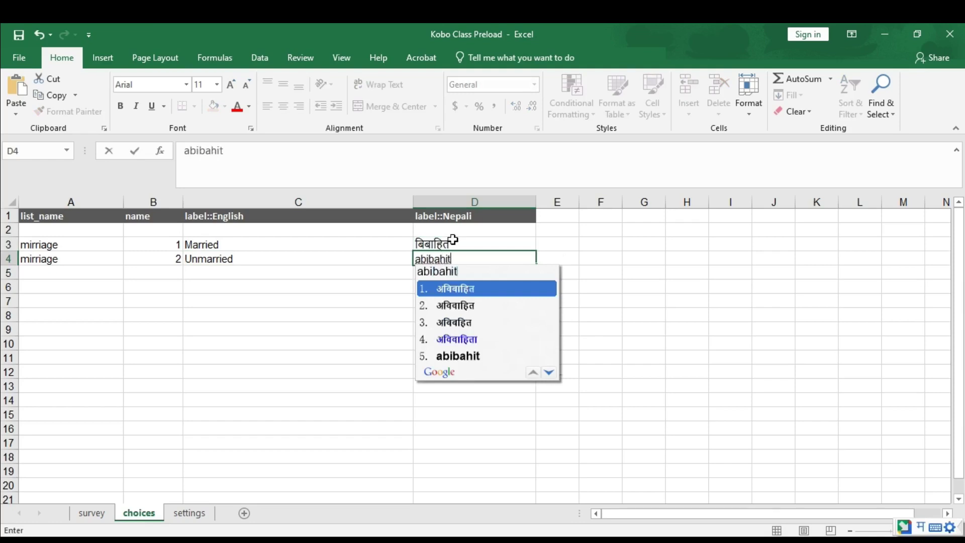
{"action": "key", "text": "Return"}
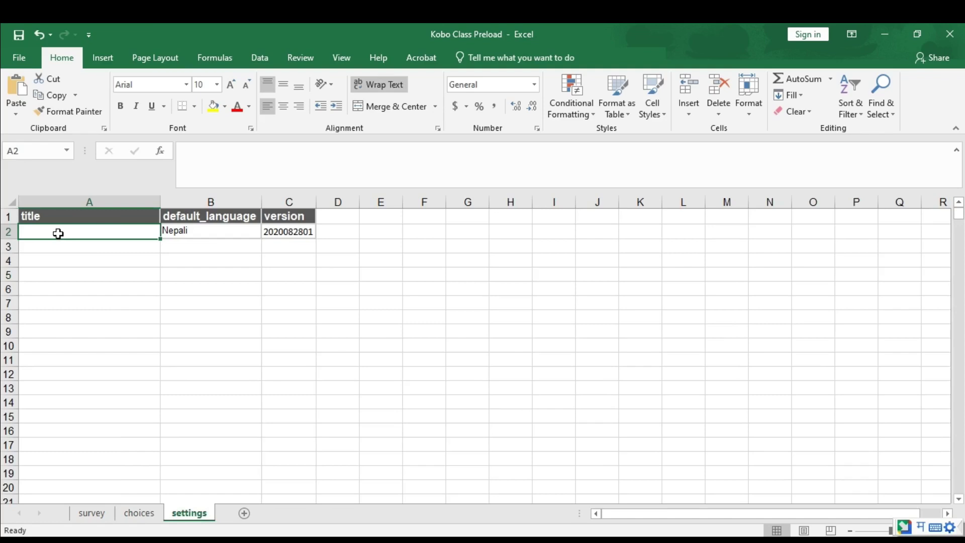
Set the form title on the settings sheet to "Data Preloading", using English input, and save the workbook.
{"action": "type", "text": "Da"}
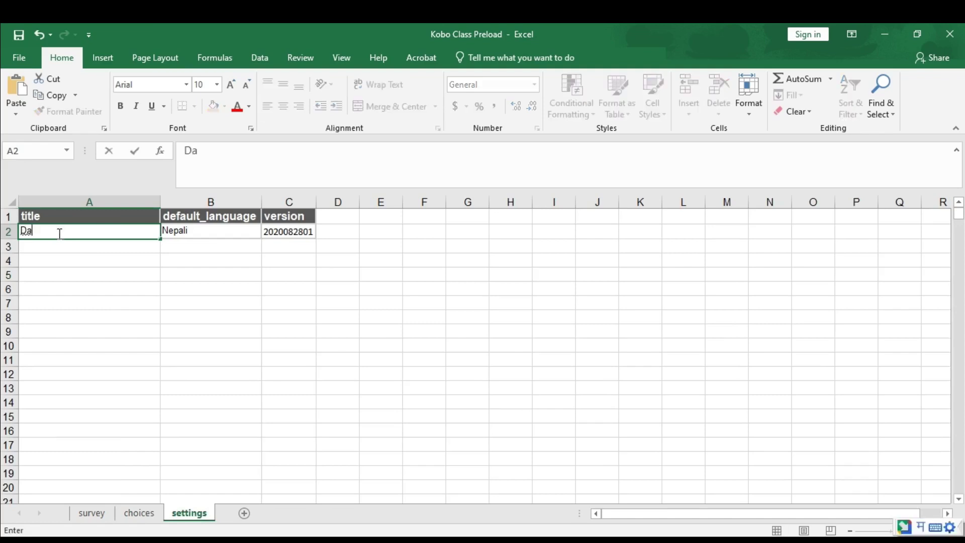
{"action": "type", "text": "t"}
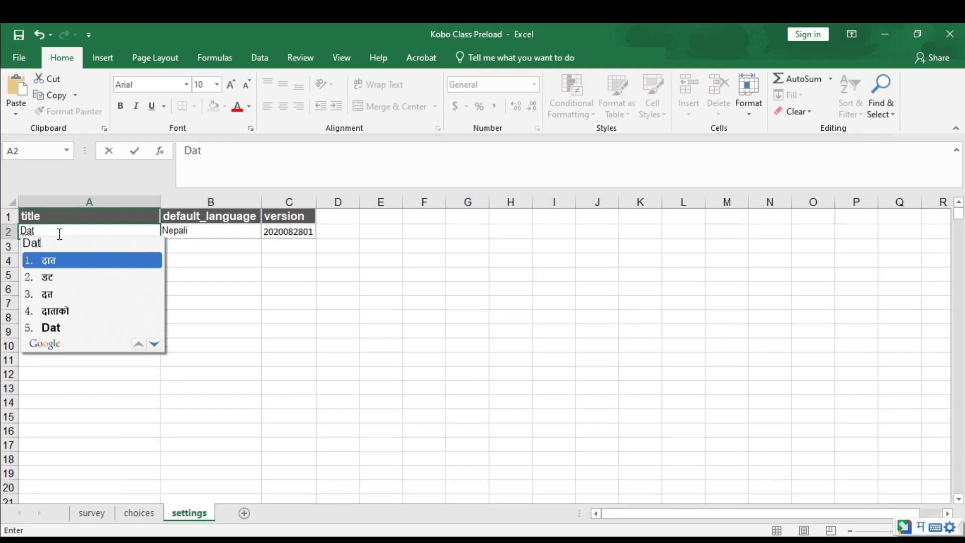
{"action": "key", "text": "ctrl+g"}
{"action": "type", "text": "Data "}
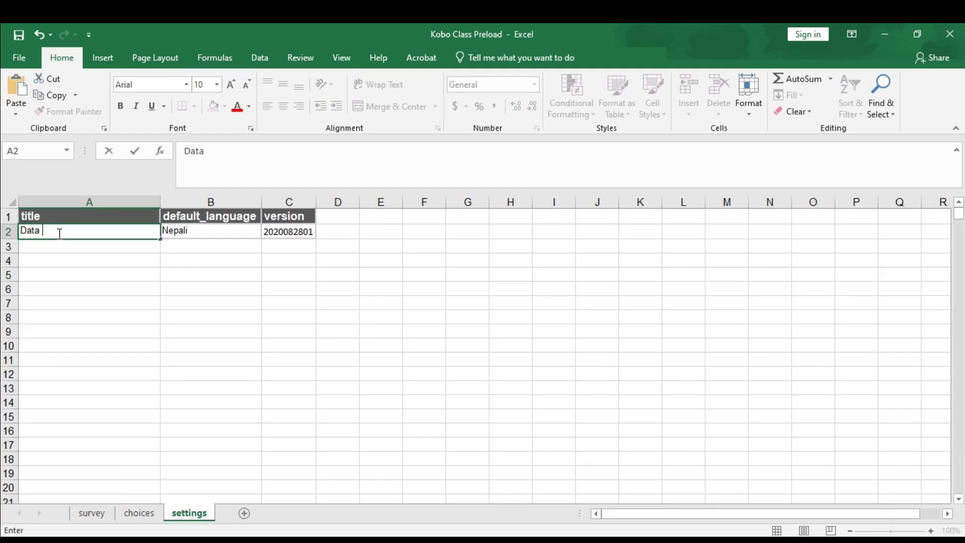
{"action": "type", "text": "Preloading"}
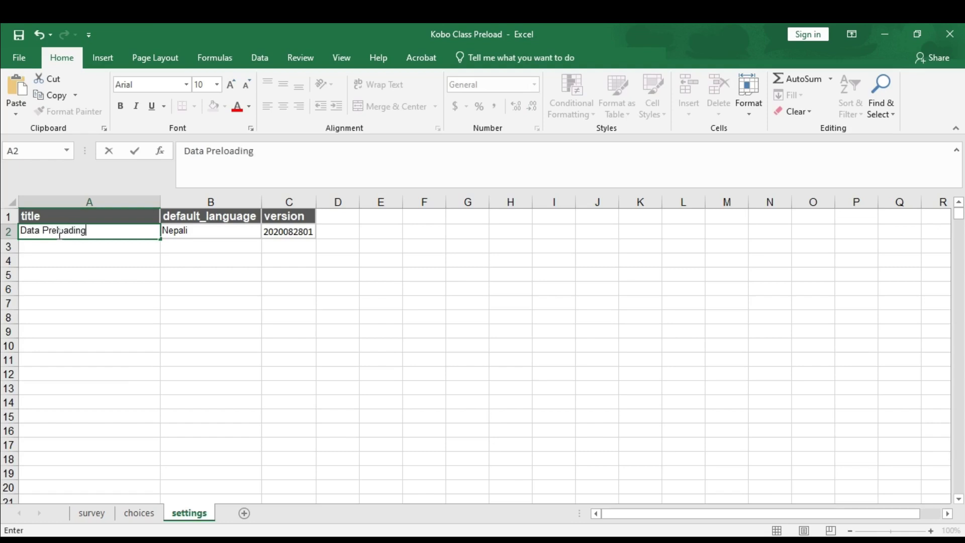
{"action": "left_click", "coordinate": [93, 259]}
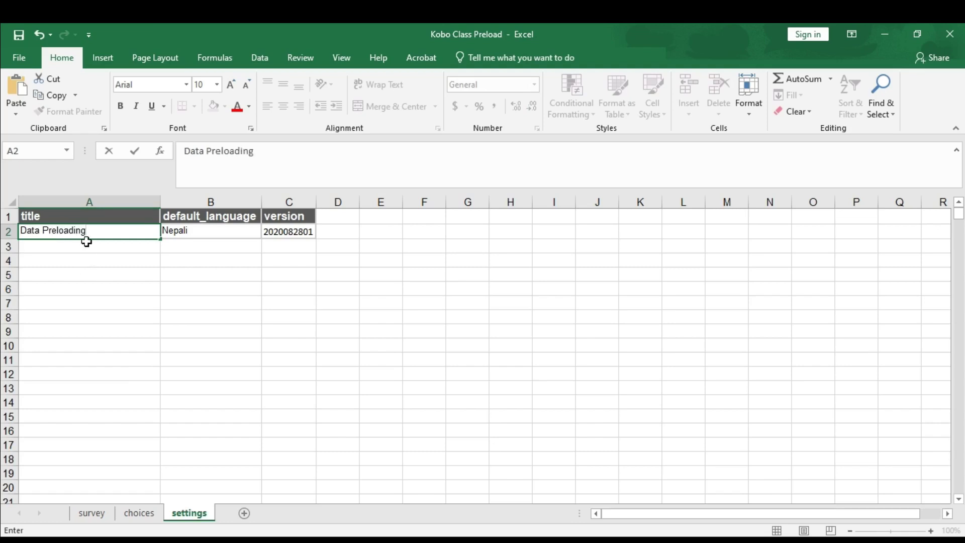
{"action": "left_click", "coordinate": [18, 36]}
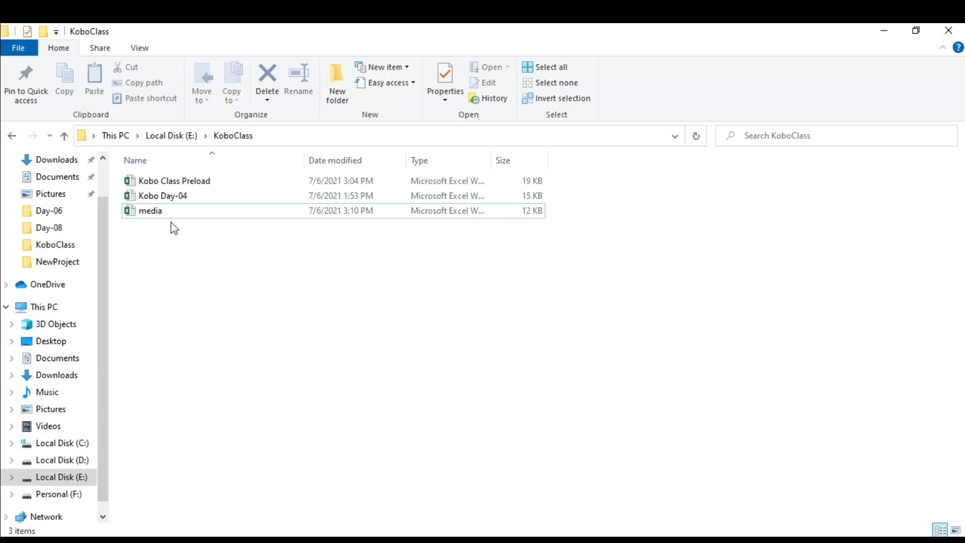
Open the media workbook from the KoboClass folder and select the worker data in A1 through D16.
{"action": "left_click", "coordinate": [181, 215]}
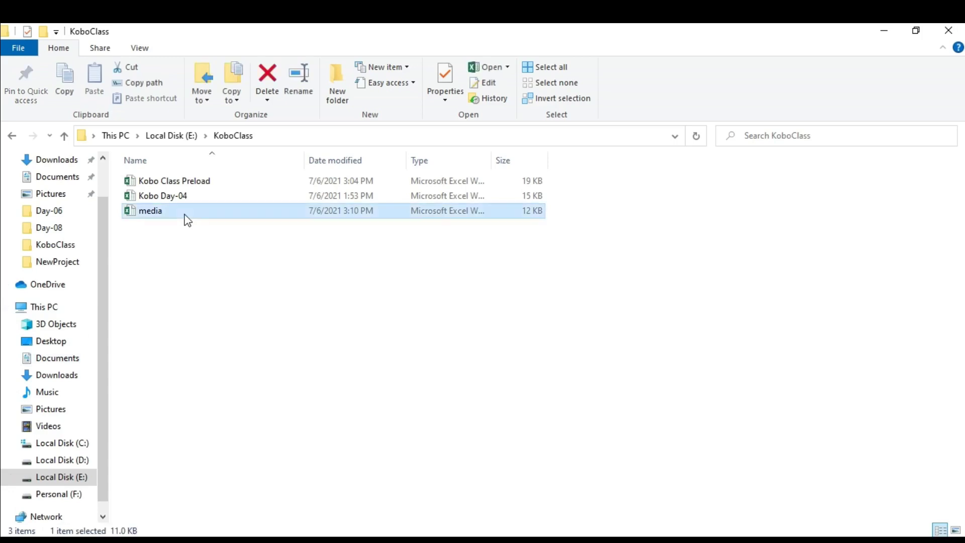
{"action": "double_click", "coordinate": [185, 215]}
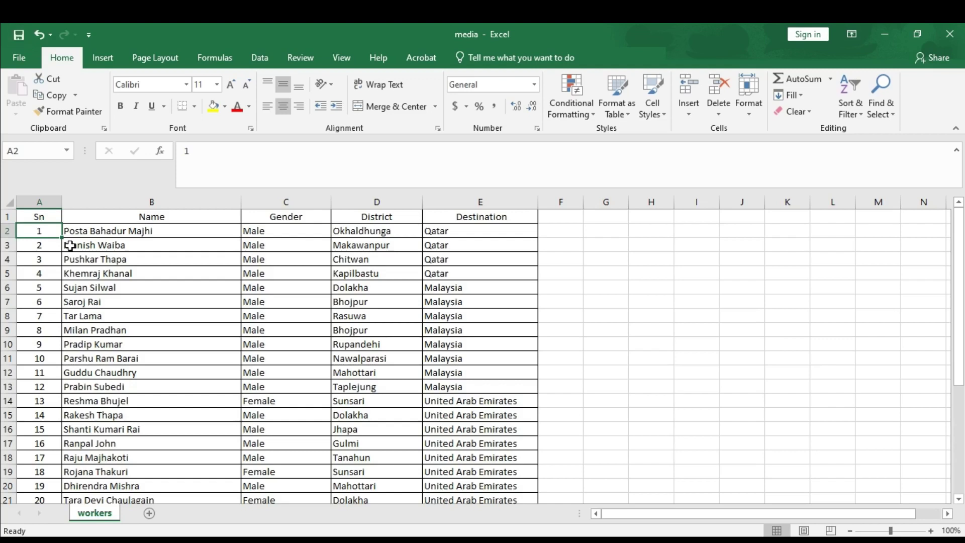
{"action": "left_click_drag", "start_coordinate": [29, 214], "coordinate": [397, 430]}
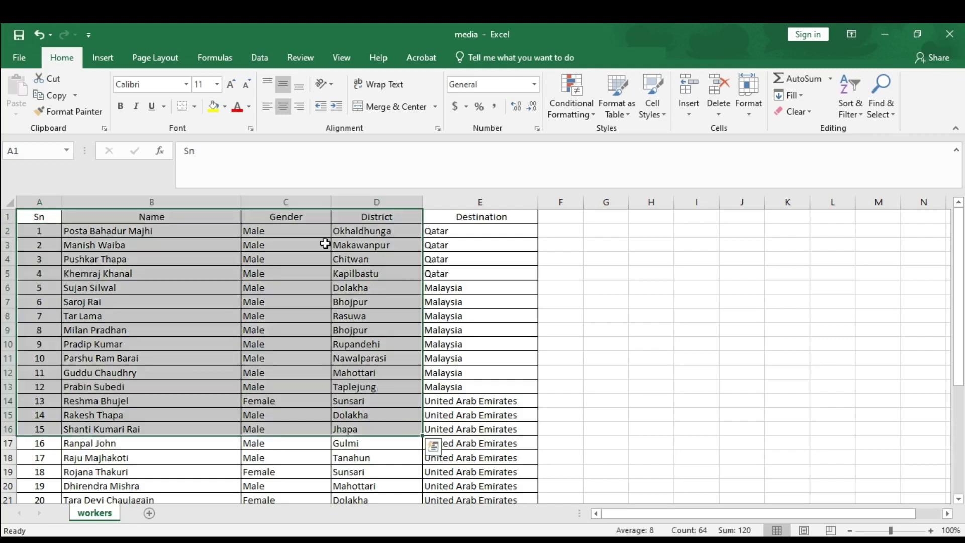
Save the media workbook as CSV (Comma delimited) under the name "media" in the KoboClass folder and close it.
{"action": "left_click", "coordinate": [27, 57]}
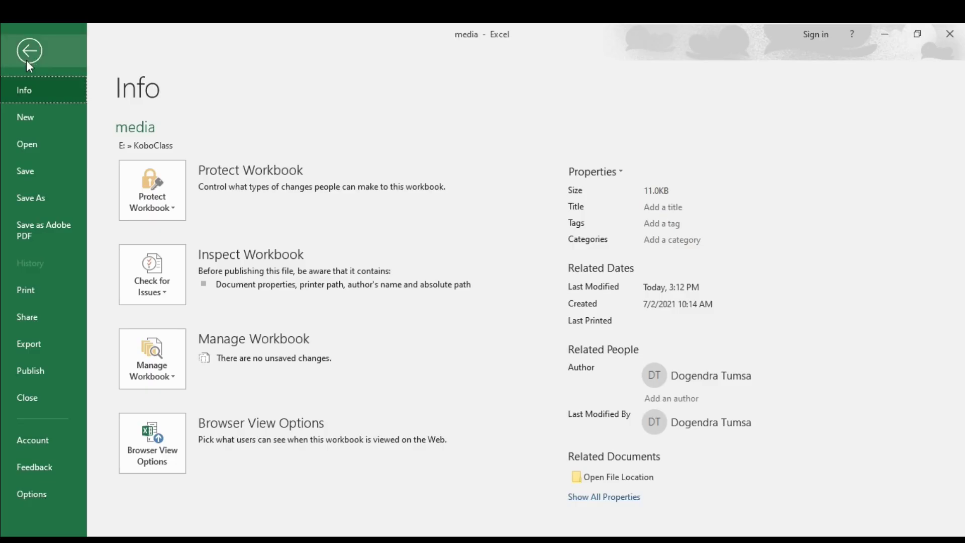
{"action": "left_click", "coordinate": [44, 196]}
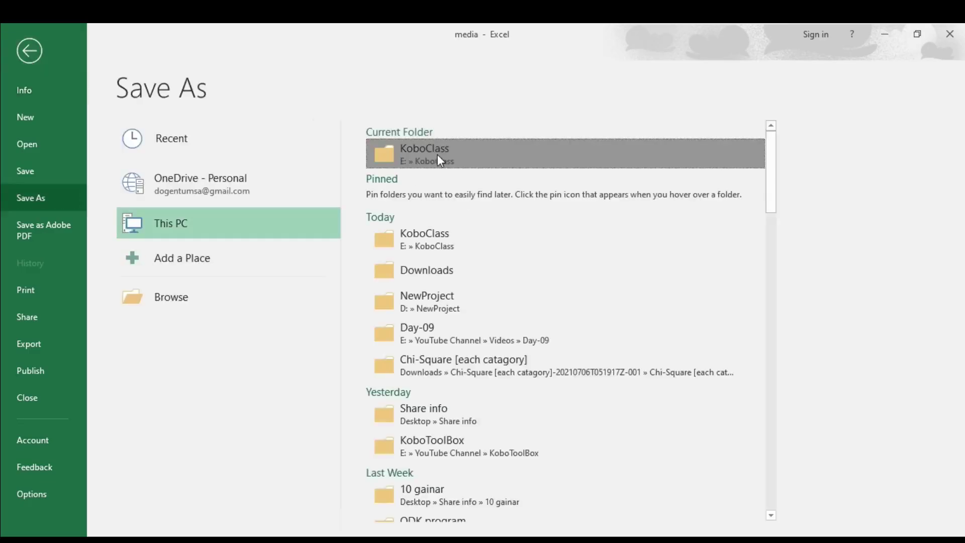
{"action": "left_click", "coordinate": [438, 155]}
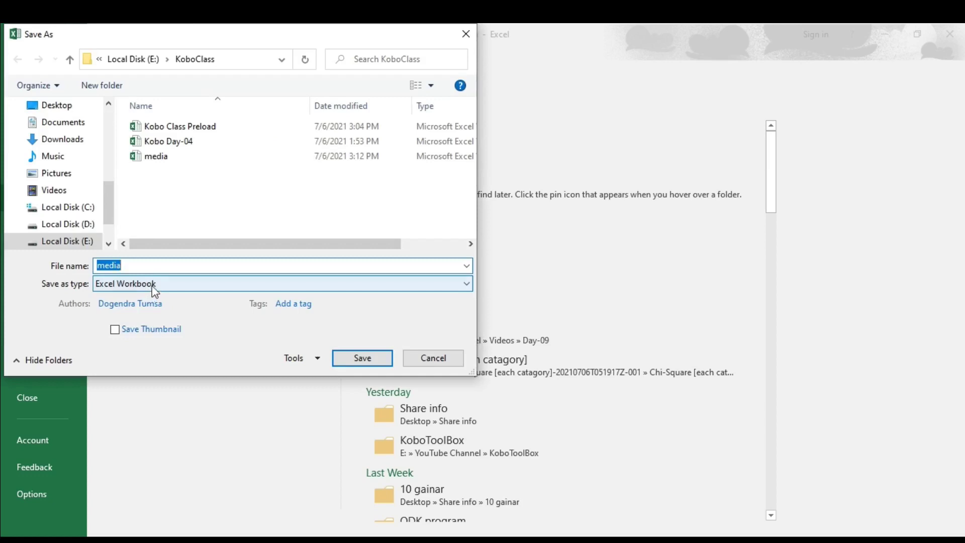
{"action": "left_click", "coordinate": [150, 287]}
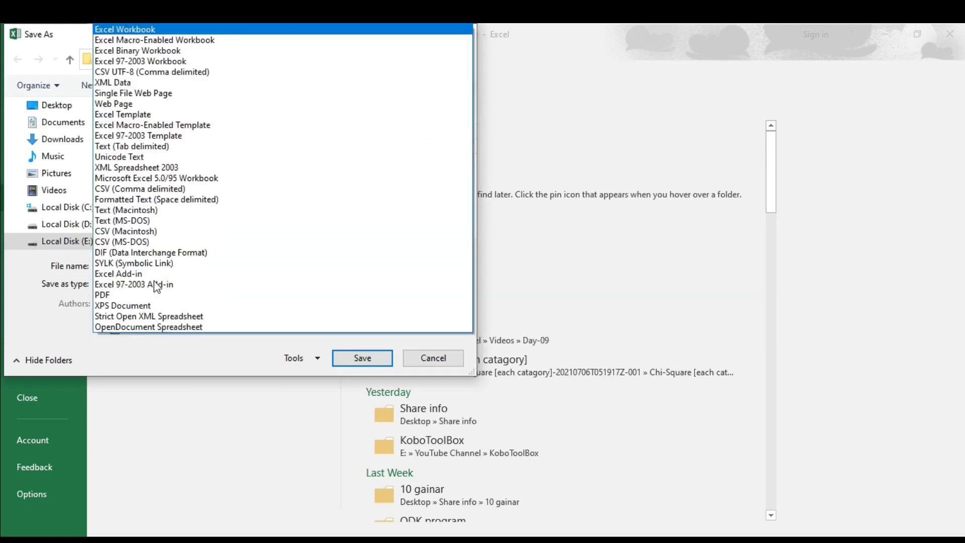
{"action": "left_click", "coordinate": [147, 193]}
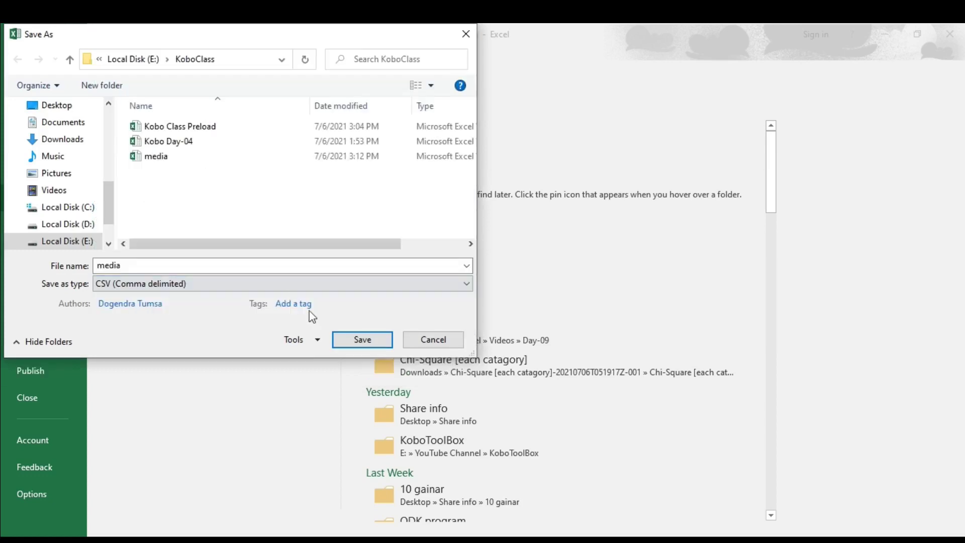
{"action": "left_click", "coordinate": [363, 340]}
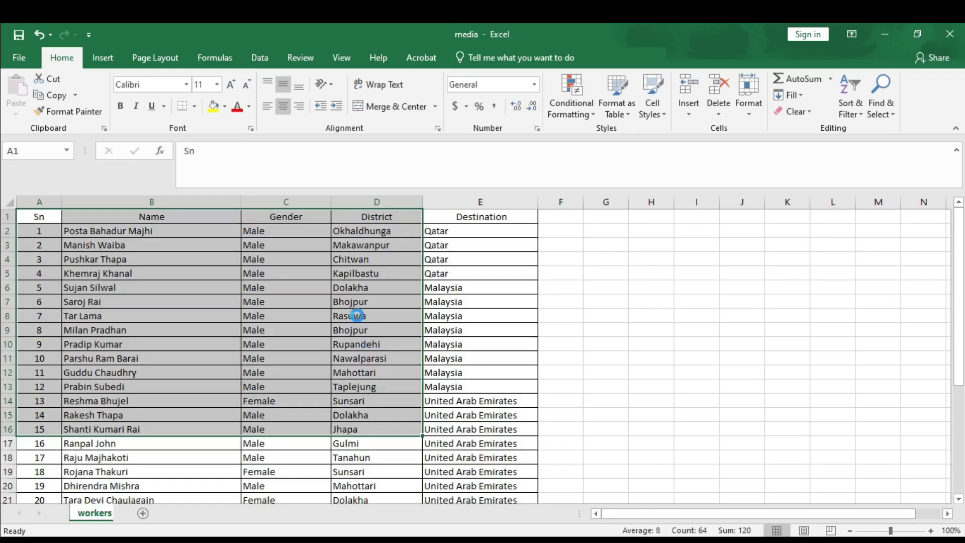
{"action": "left_click", "coordinate": [950, 34]}
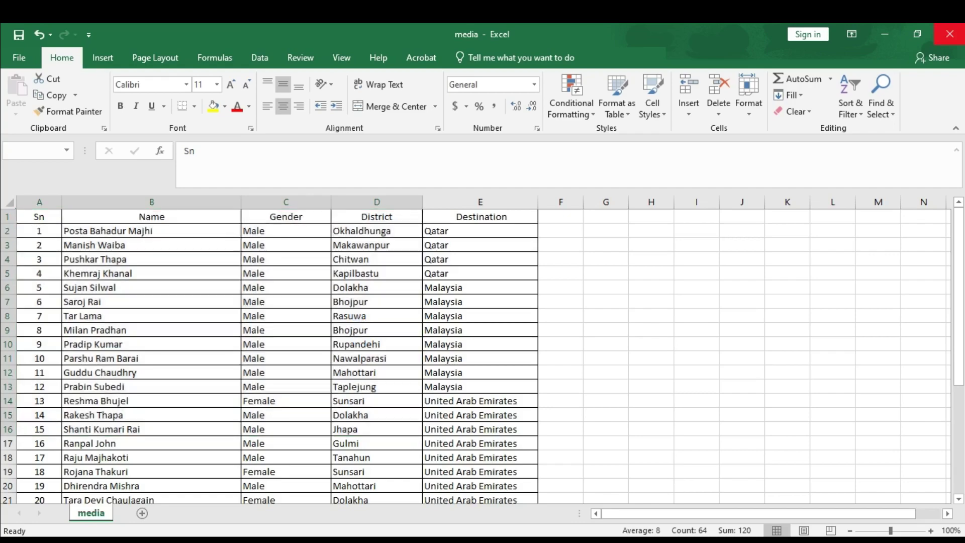
Switch to KoBoToolbox, create the "Data Preloading" project by uploading the Kobo Class Preload XLSForm, and deploy it.
{"action": "left_click", "coordinate": [164, 209]}
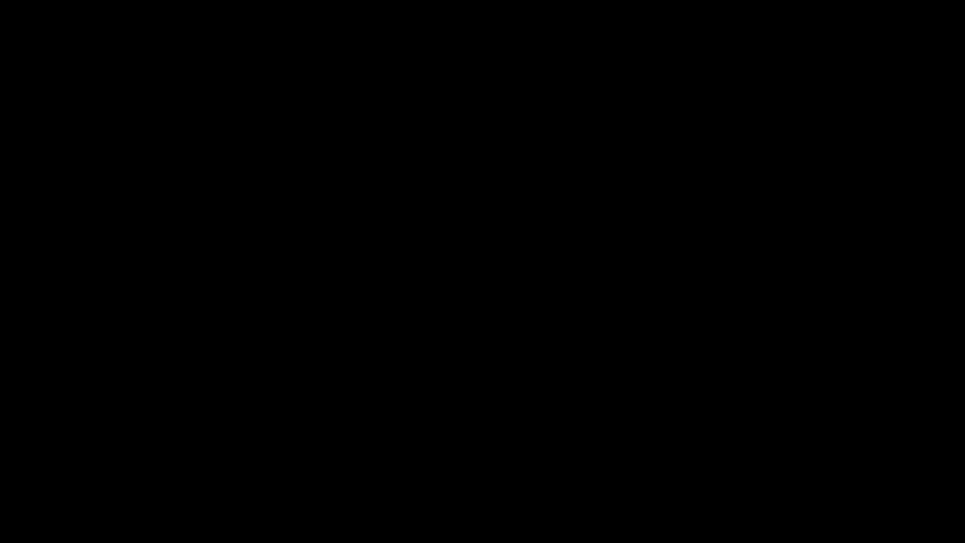
{"action": "left_click", "coordinate": [158, 187]}
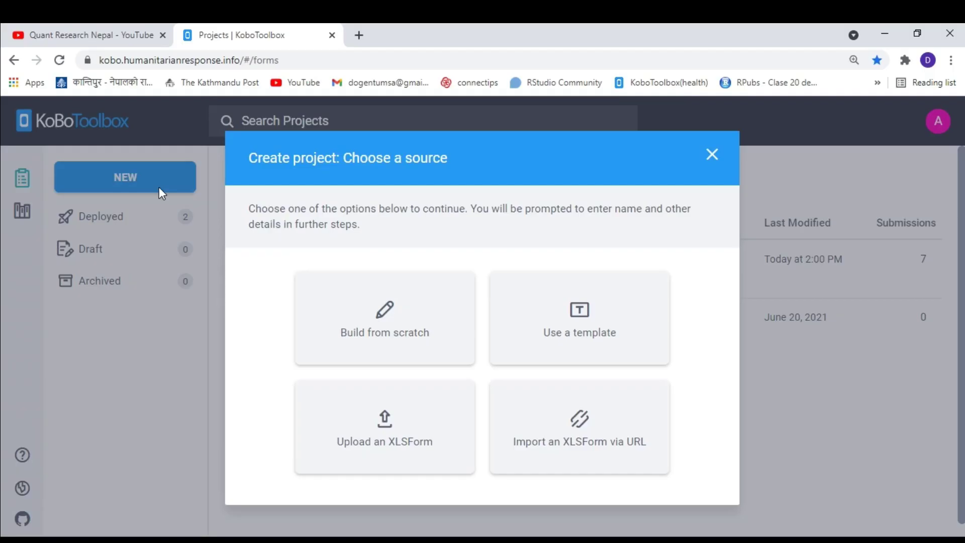
{"action": "left_click", "coordinate": [383, 444]}
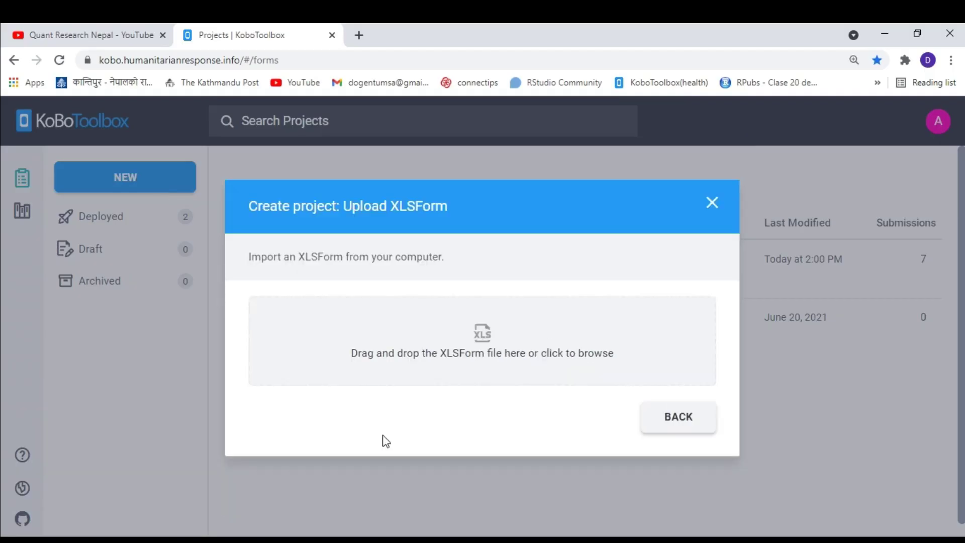
{"action": "left_click", "coordinate": [420, 371]}
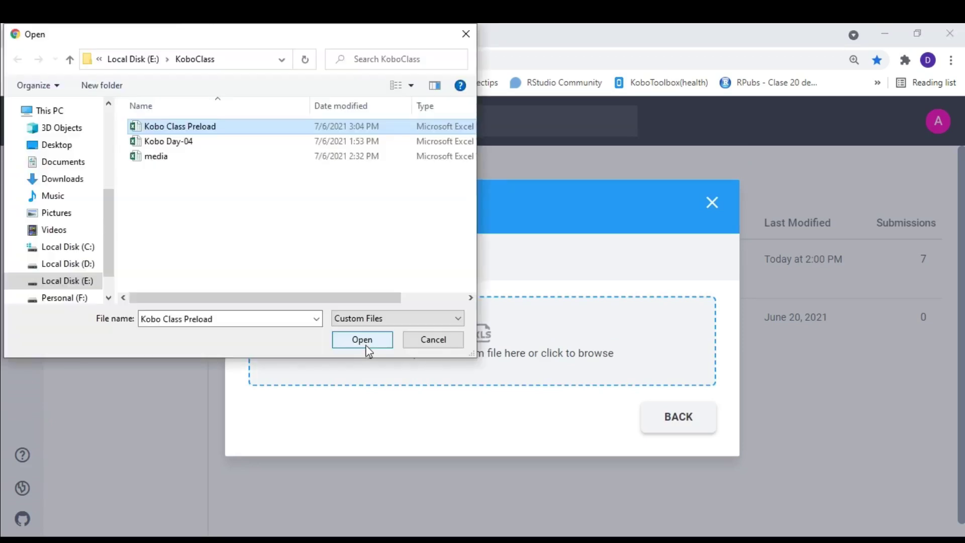
{"action": "left_click", "coordinate": [365, 345]}
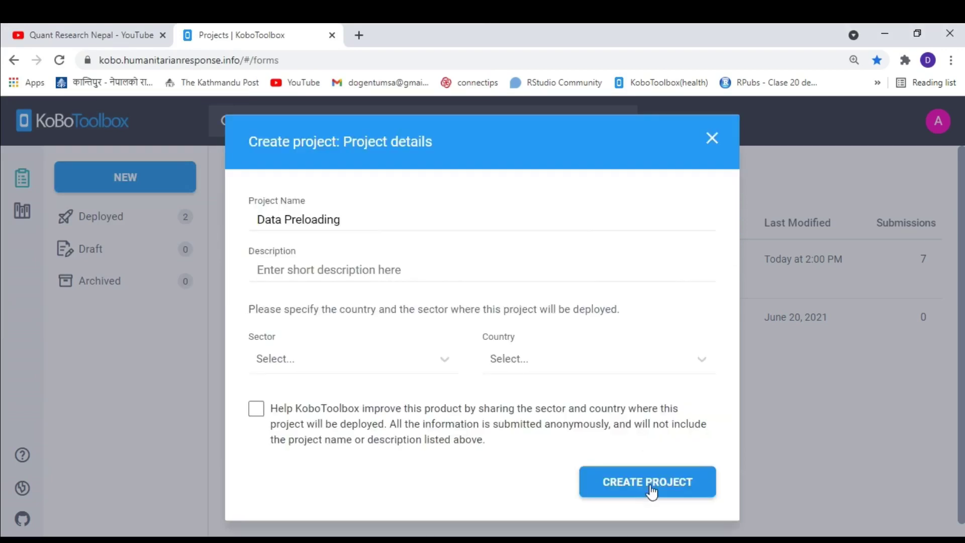
{"action": "left_click", "coordinate": [652, 488]}
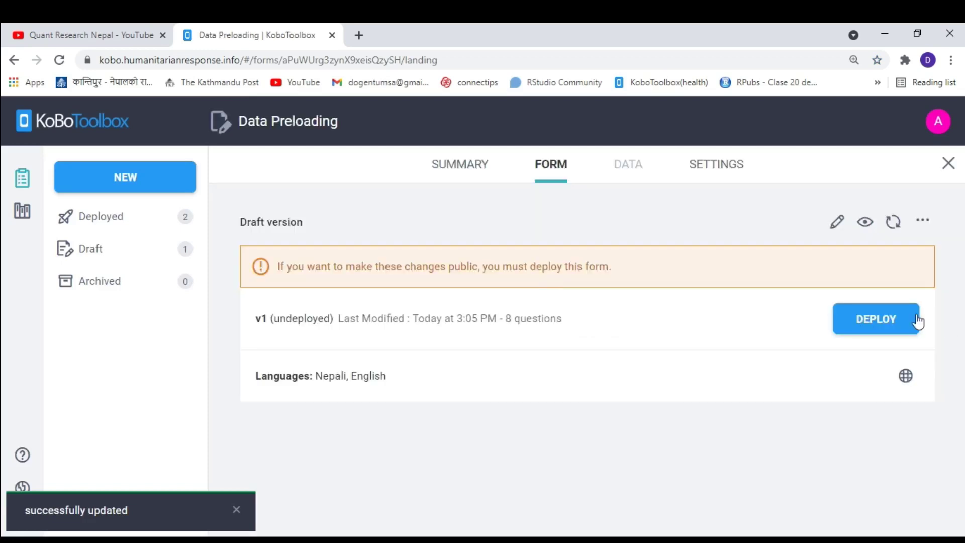
{"action": "left_click", "coordinate": [892, 334]}
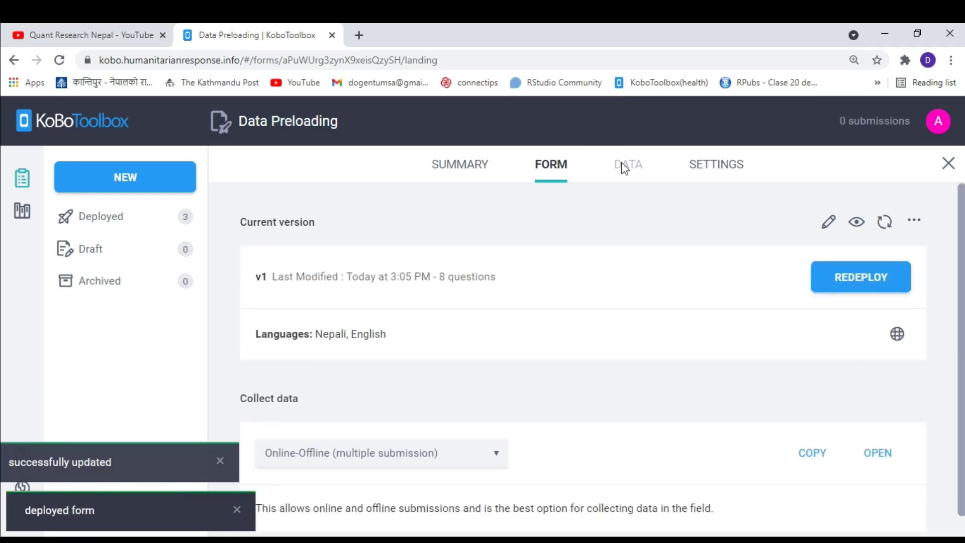
Attach the CSV version of the media file from the KoboClass folder to the project's media settings.
{"action": "left_click", "coordinate": [716, 167]}
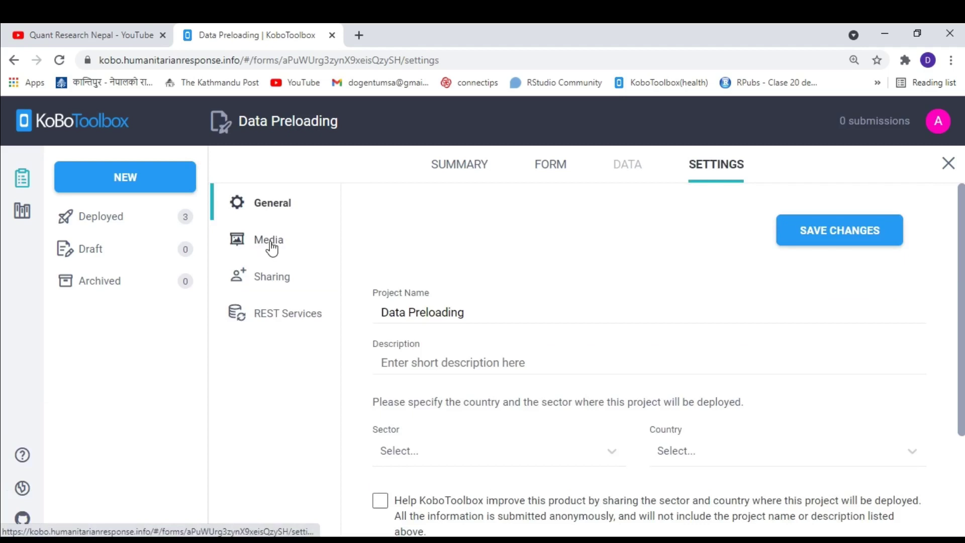
{"action": "left_click", "coordinate": [272, 246]}
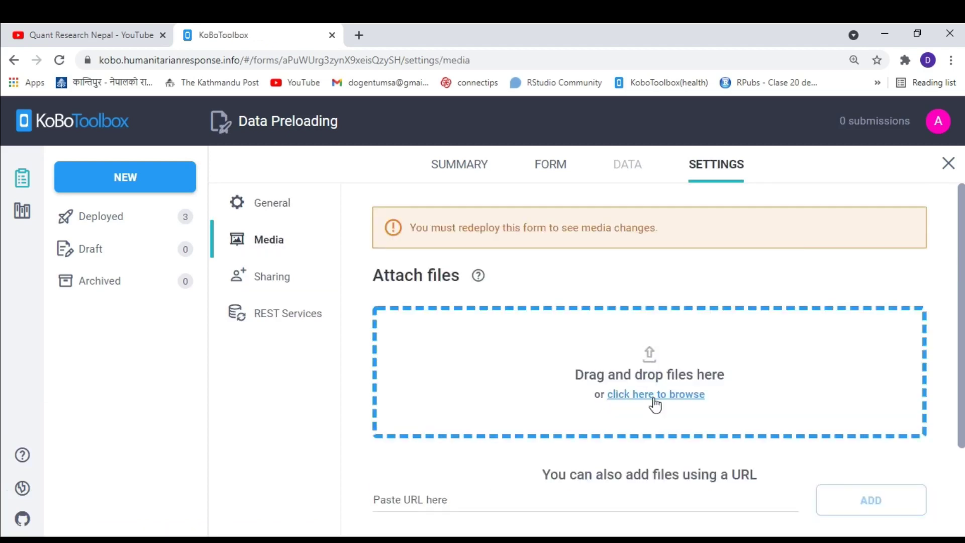
{"action": "left_click", "coordinate": [655, 395]}
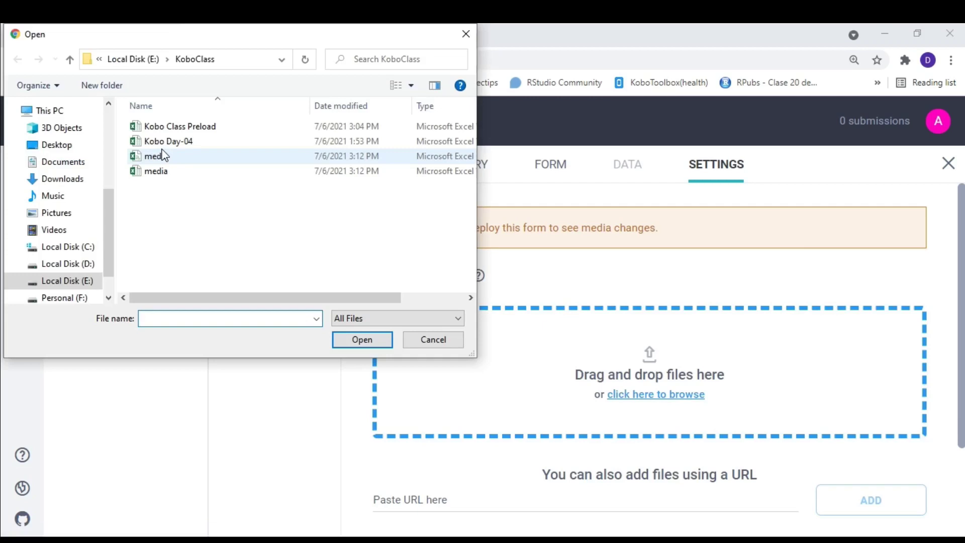
{"action": "left_click", "coordinate": [167, 156]}
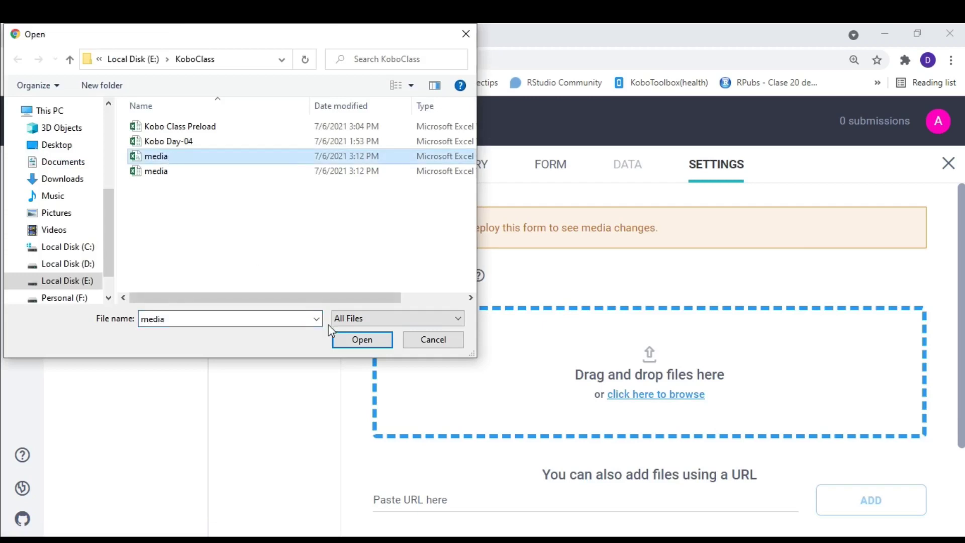
{"action": "left_click", "coordinate": [361, 340]}
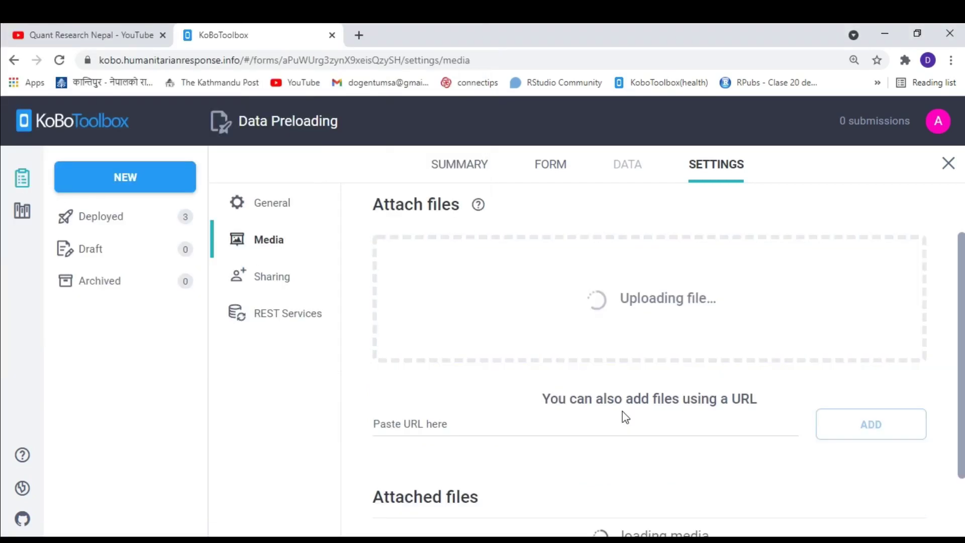
{"action": "scroll", "coordinate": [625, 417], "scroll_direction": "down", "scroll_amount": 1}
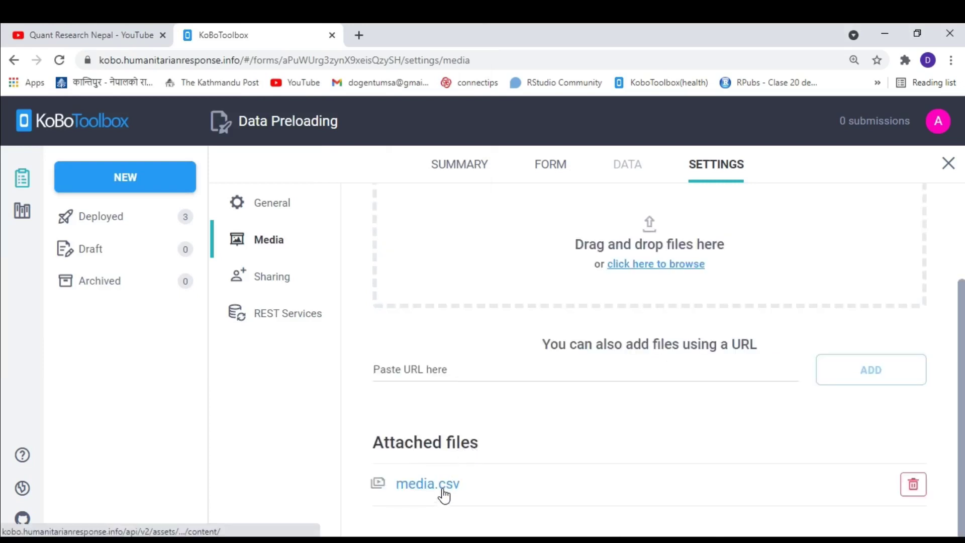
Redeploy the Data Preloading form to apply the media change.
{"action": "scroll", "coordinate": [454, 243], "scroll_direction": "up", "scroll_amount": 3}
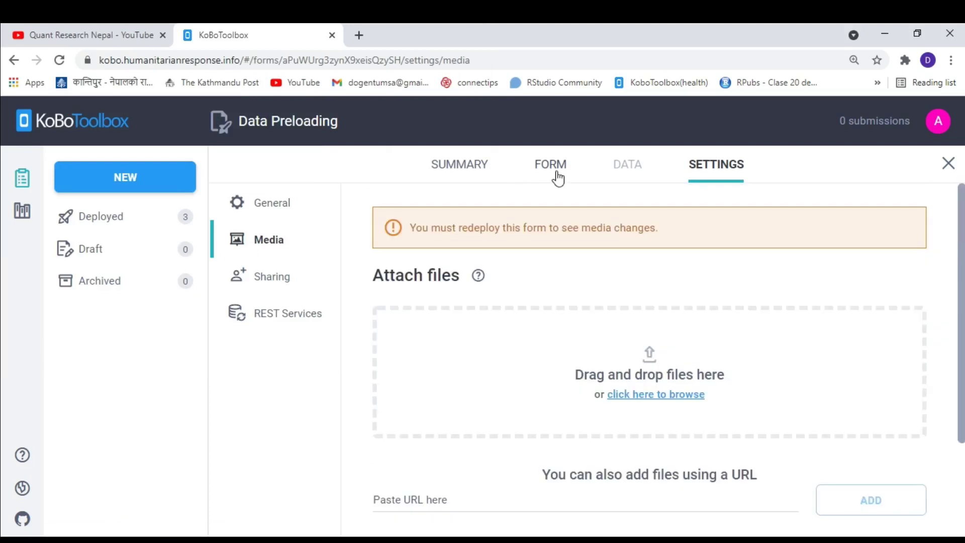
{"action": "left_click", "coordinate": [557, 176]}
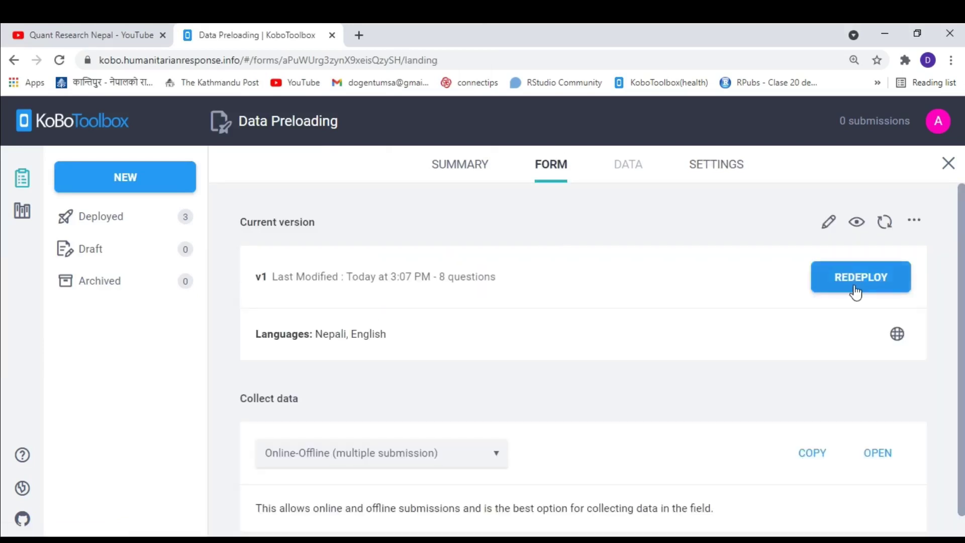
{"action": "left_click", "coordinate": [856, 290]}
{"action": "left_click", "coordinate": [567, 279]}
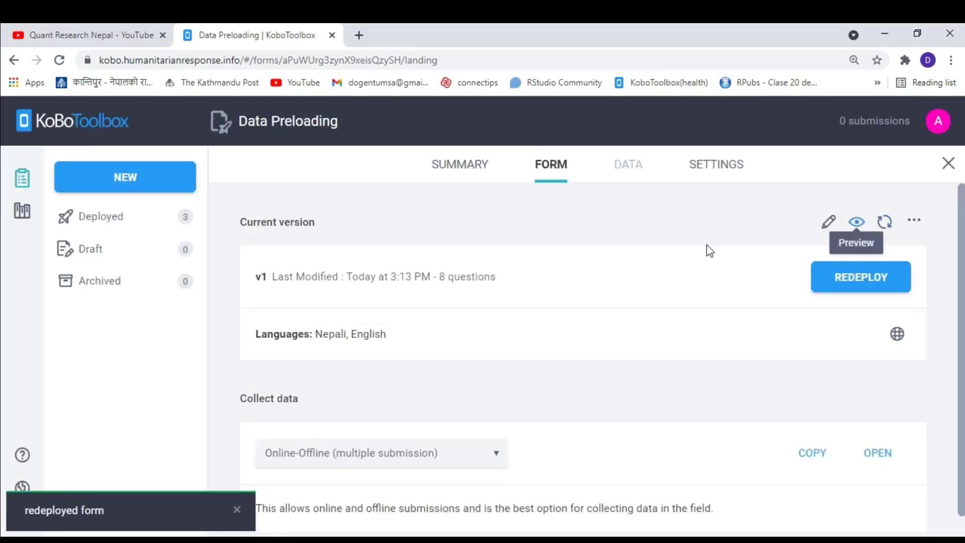
Open the Online-Offline (multiple submission) web form and enter 2 as the serial number to test the preloading.
{"action": "scroll", "coordinate": [651, 276], "scroll_direction": "down", "scroll_amount": 1}
{"action": "left_click", "coordinate": [879, 433]}
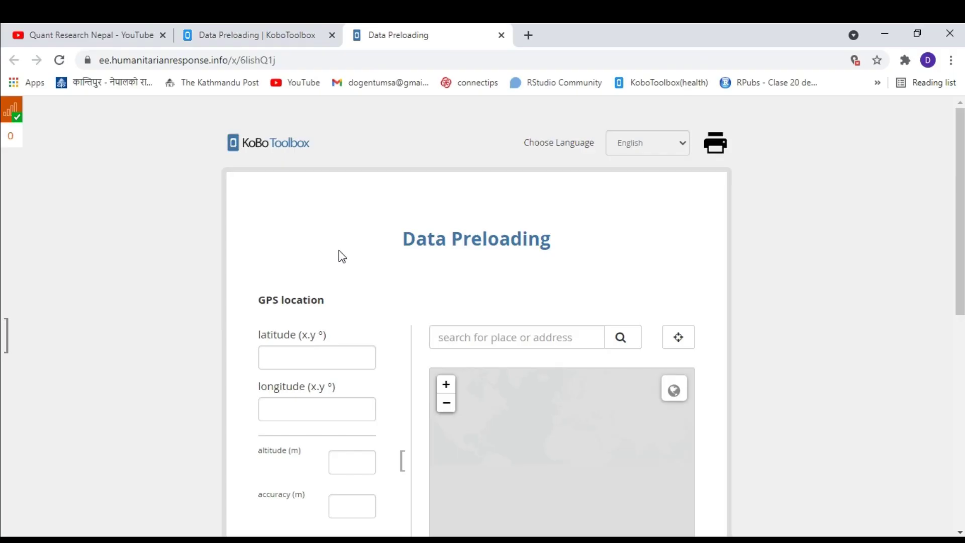
{"action": "scroll", "coordinate": [312, 308], "scroll_direction": "down", "scroll_amount": 7}
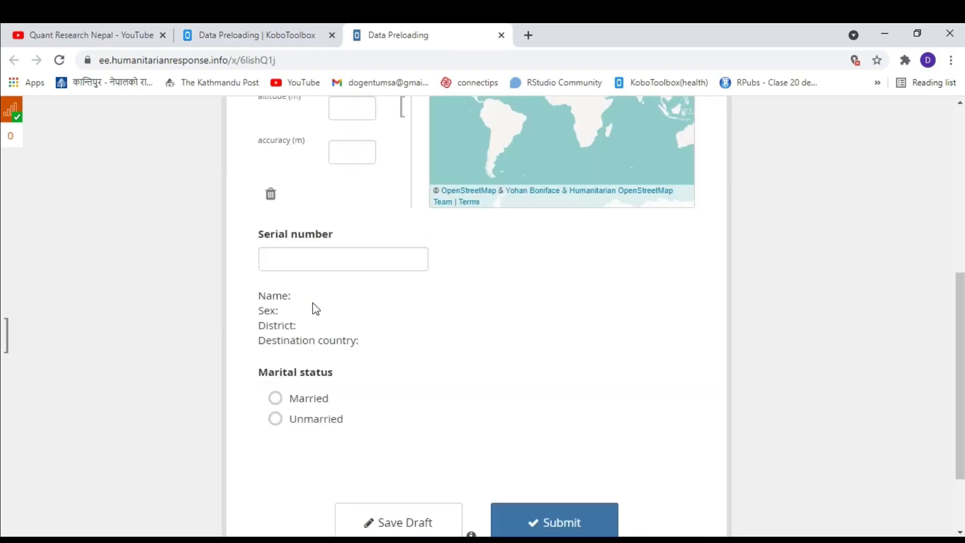
{"action": "left_click", "coordinate": [287, 267]}
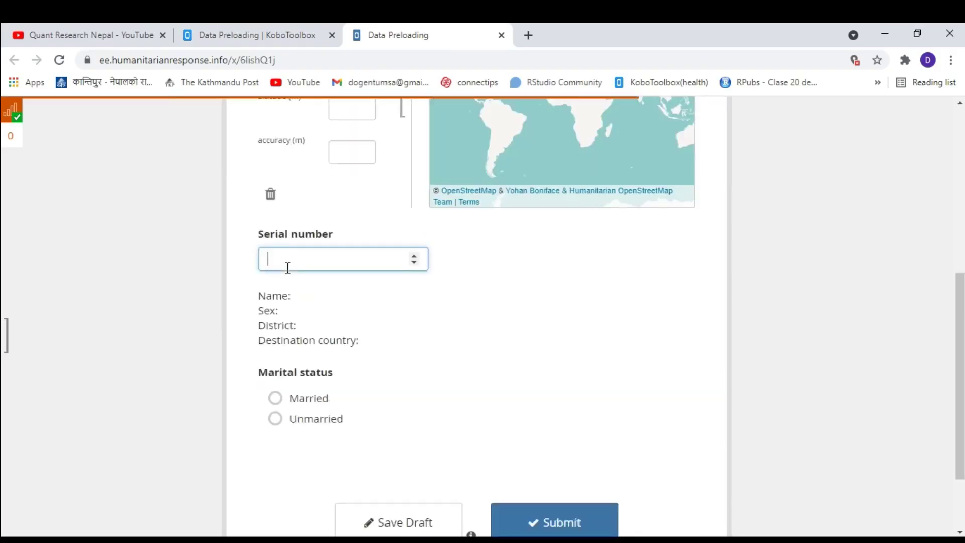
{"action": "type", "text": "2"}
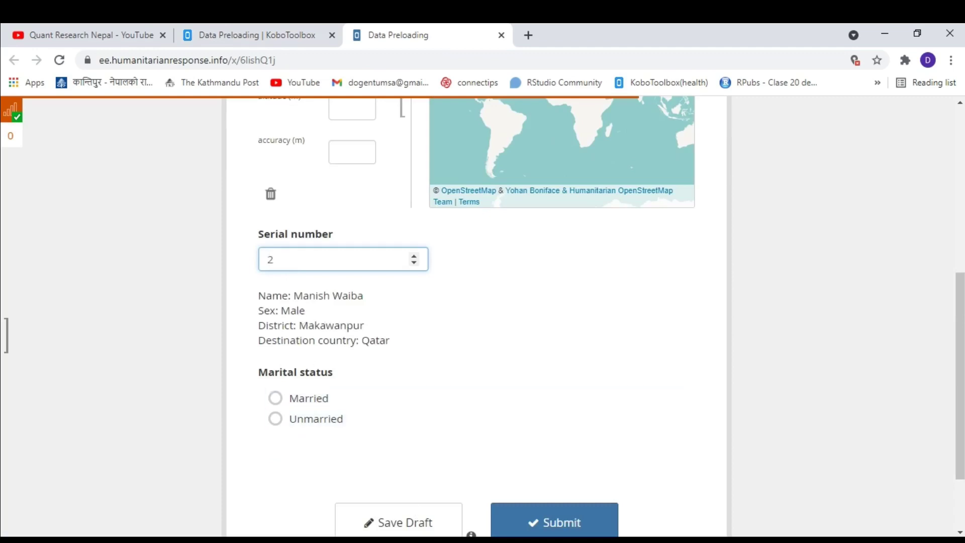
Change the serial number to 9 and compare the preloaded details with worker 9's row in the Excel workbook.
{"action": "key", "text": "BackSpace"}
{"action": "type", "text": "9"}
{"action": "left_click", "coordinate": [494, 371]}
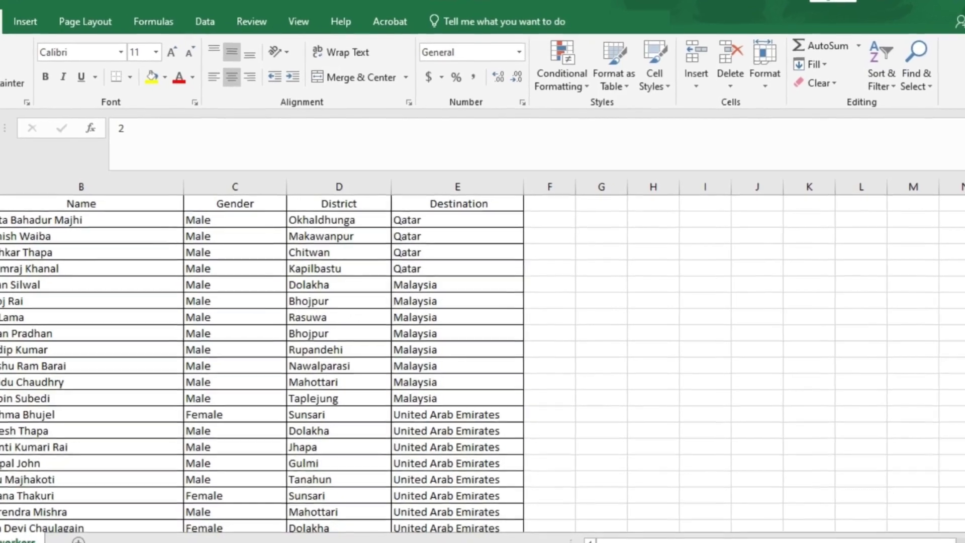
{"action": "left_click_drag", "start_coordinate": [5, 351], "coordinate": [408, 362]}
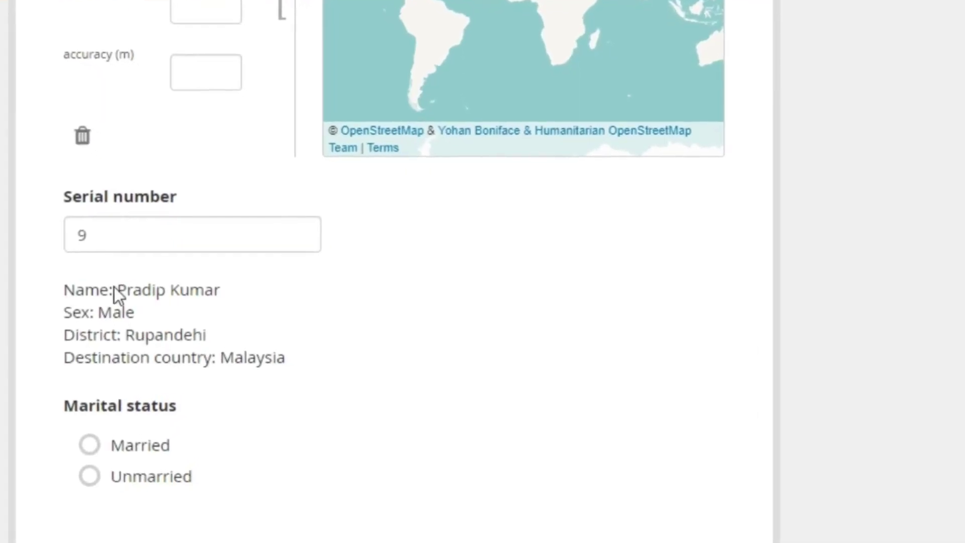
Set the marital status to Married in the web form and submit the record.
{"action": "left_click", "coordinate": [124, 455]}
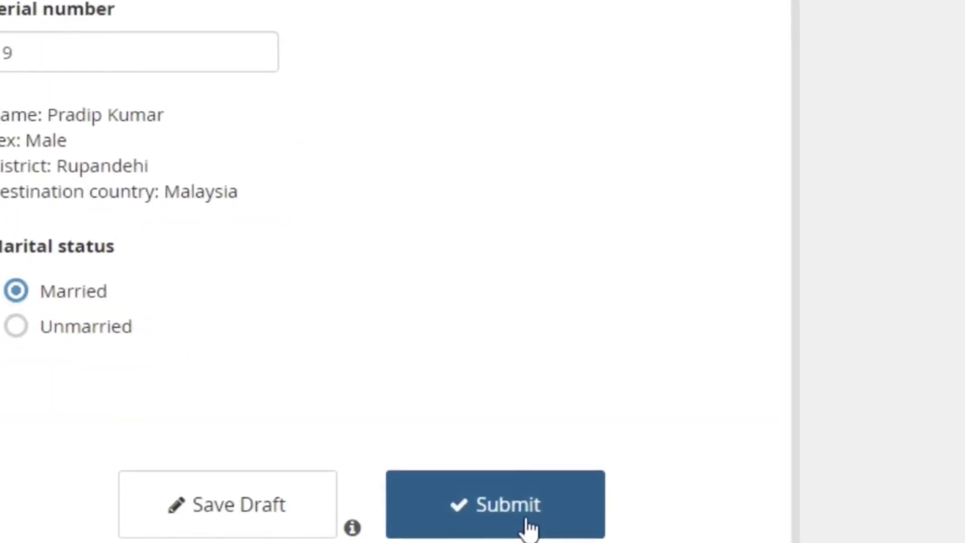
{"action": "left_click", "coordinate": [521, 522]}
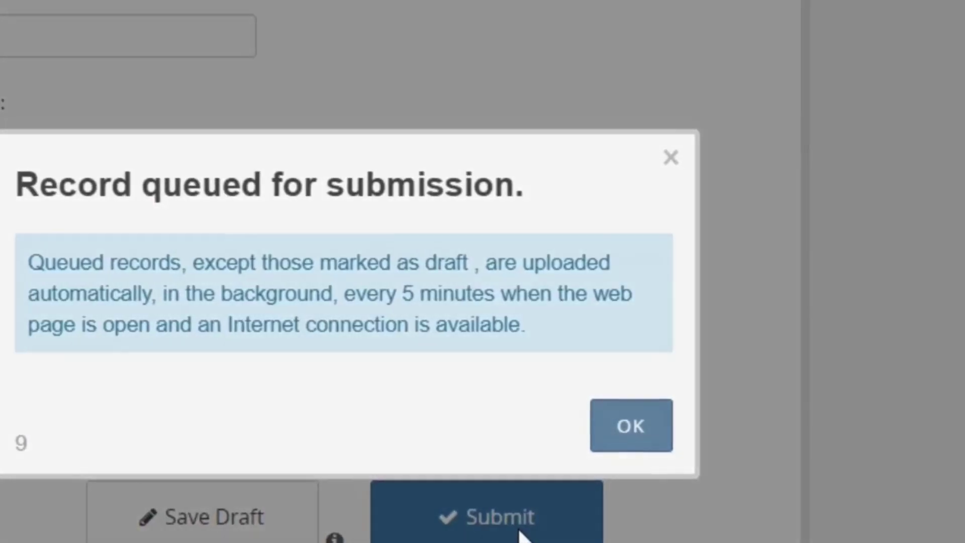